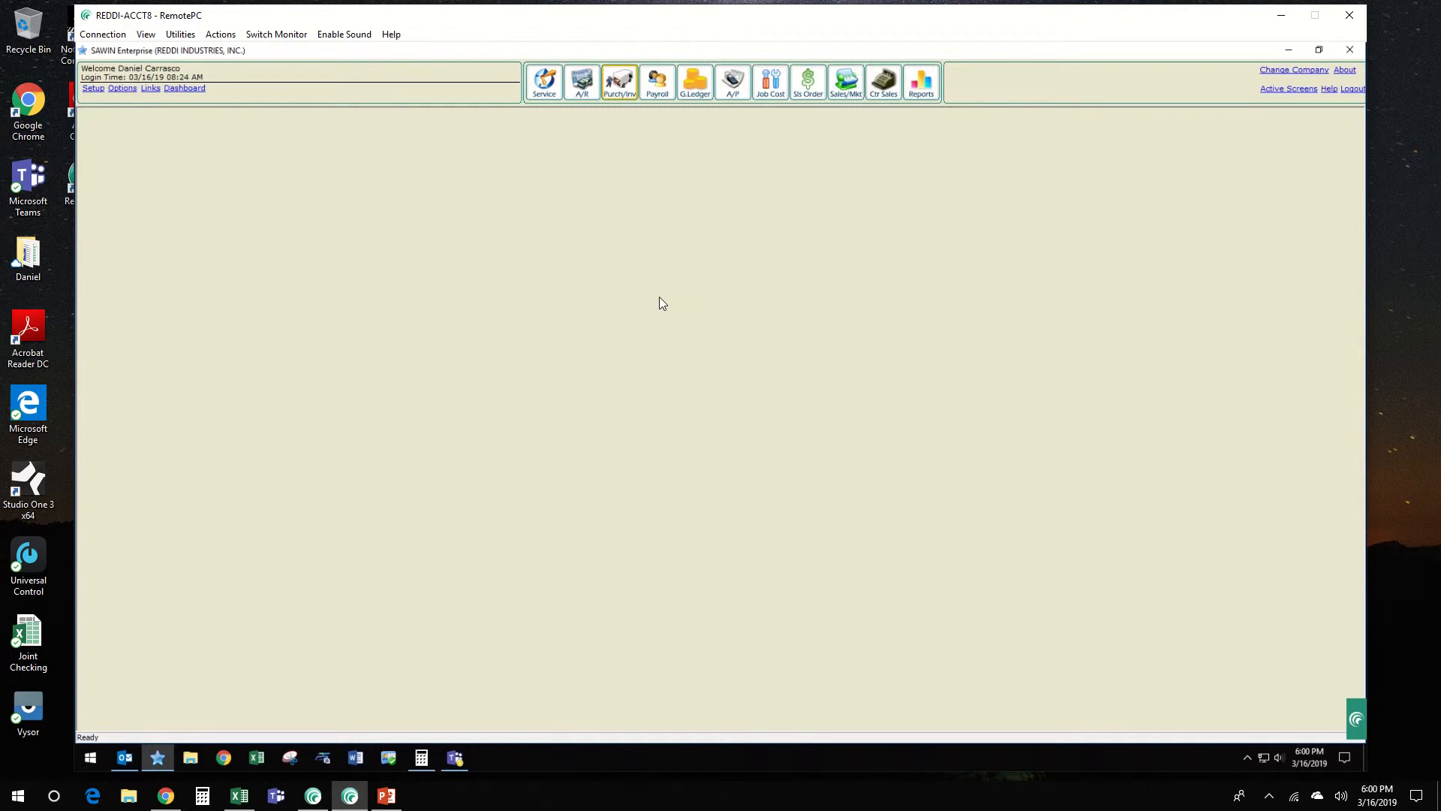
Step: Open the invoice listing from the service accounting tasks
left_click(540, 87)
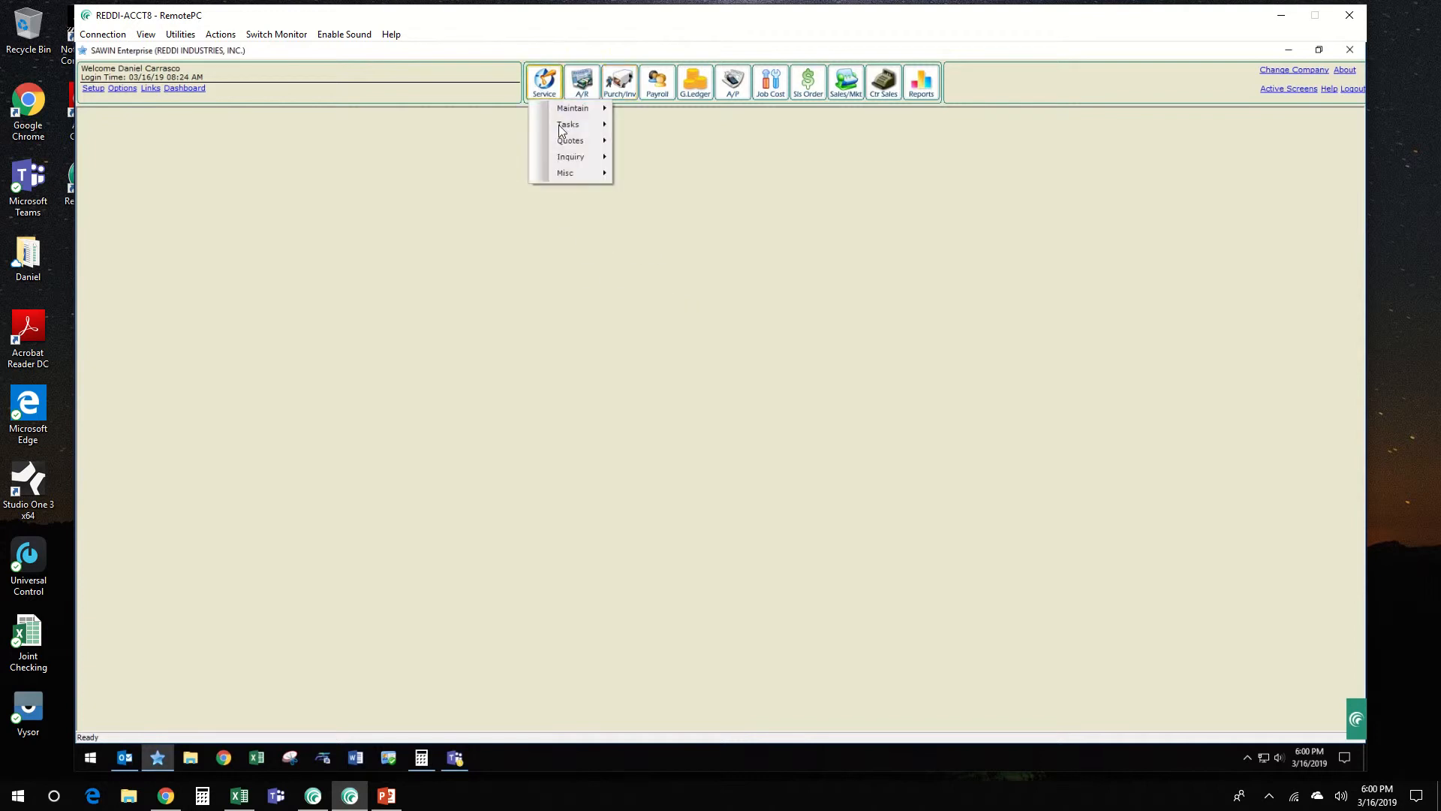
mouse_move(562, 124)
mouse_move(683, 176)
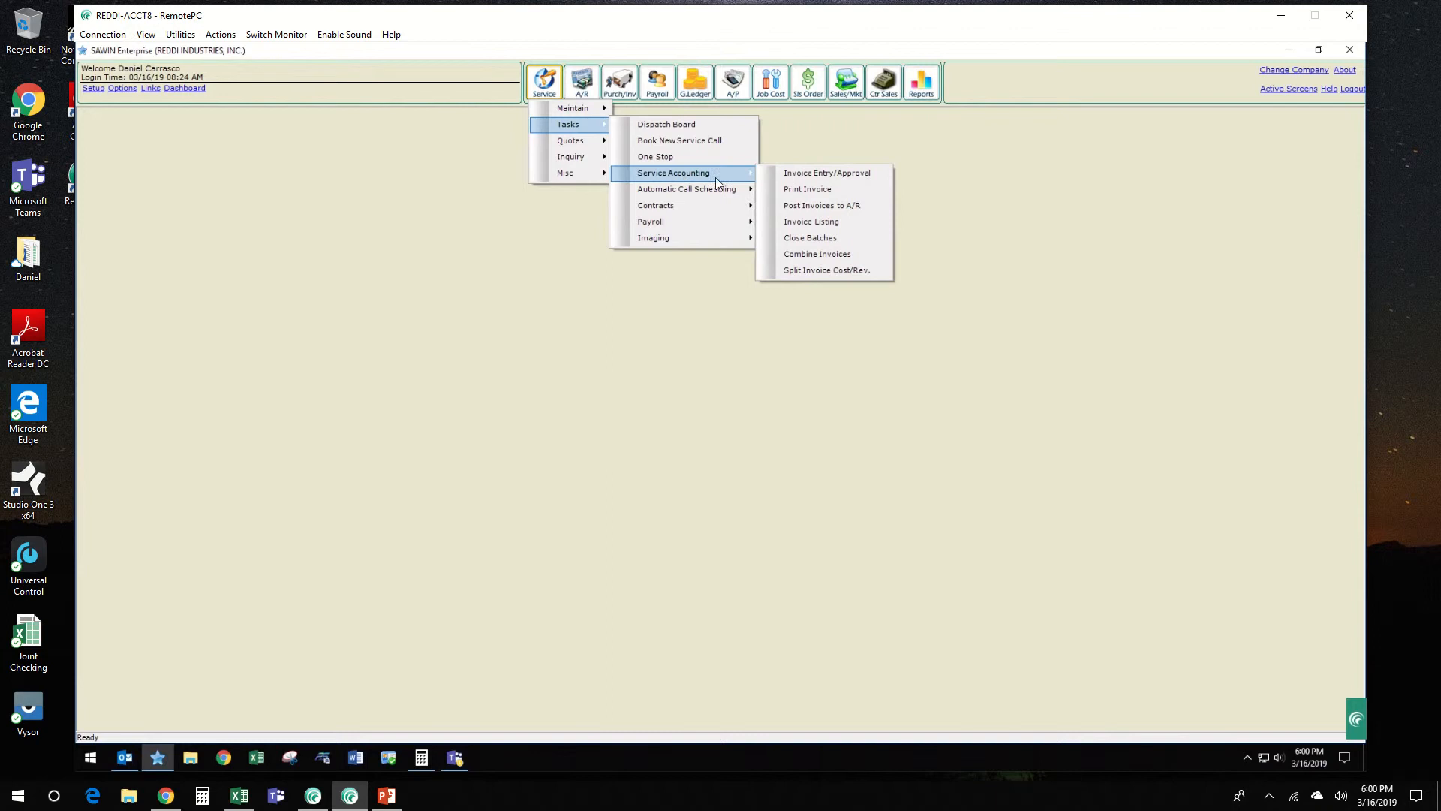
left_click(831, 224)
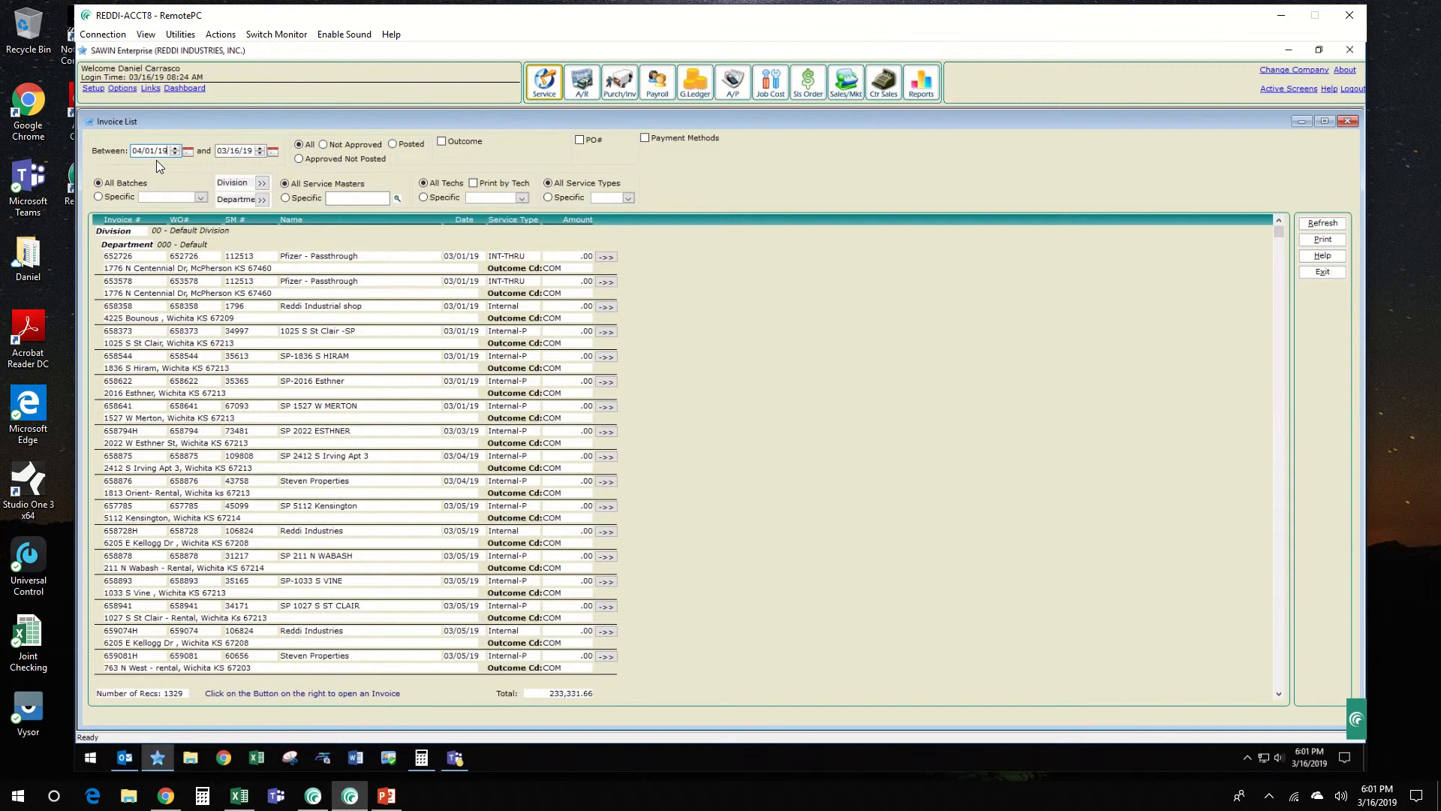
Step: Limit the invoice list to not approved invoices dated between 03/01/19 and 03/16/19
left_click(148, 148)
left_click(243, 152)
left_click(324, 144)
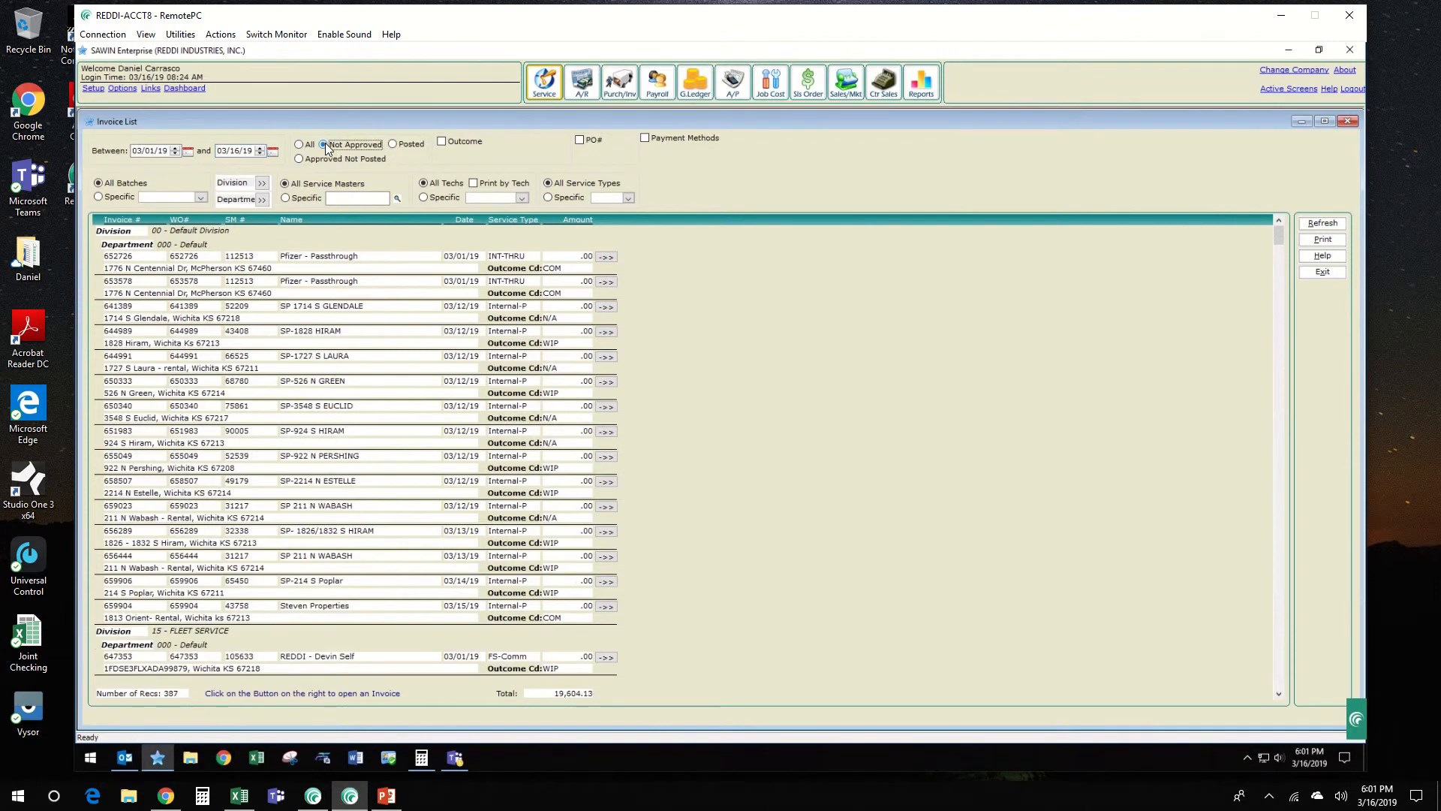
Step: Filter the invoice list to division 65 HVAC and look through its invoices
left_click(263, 184)
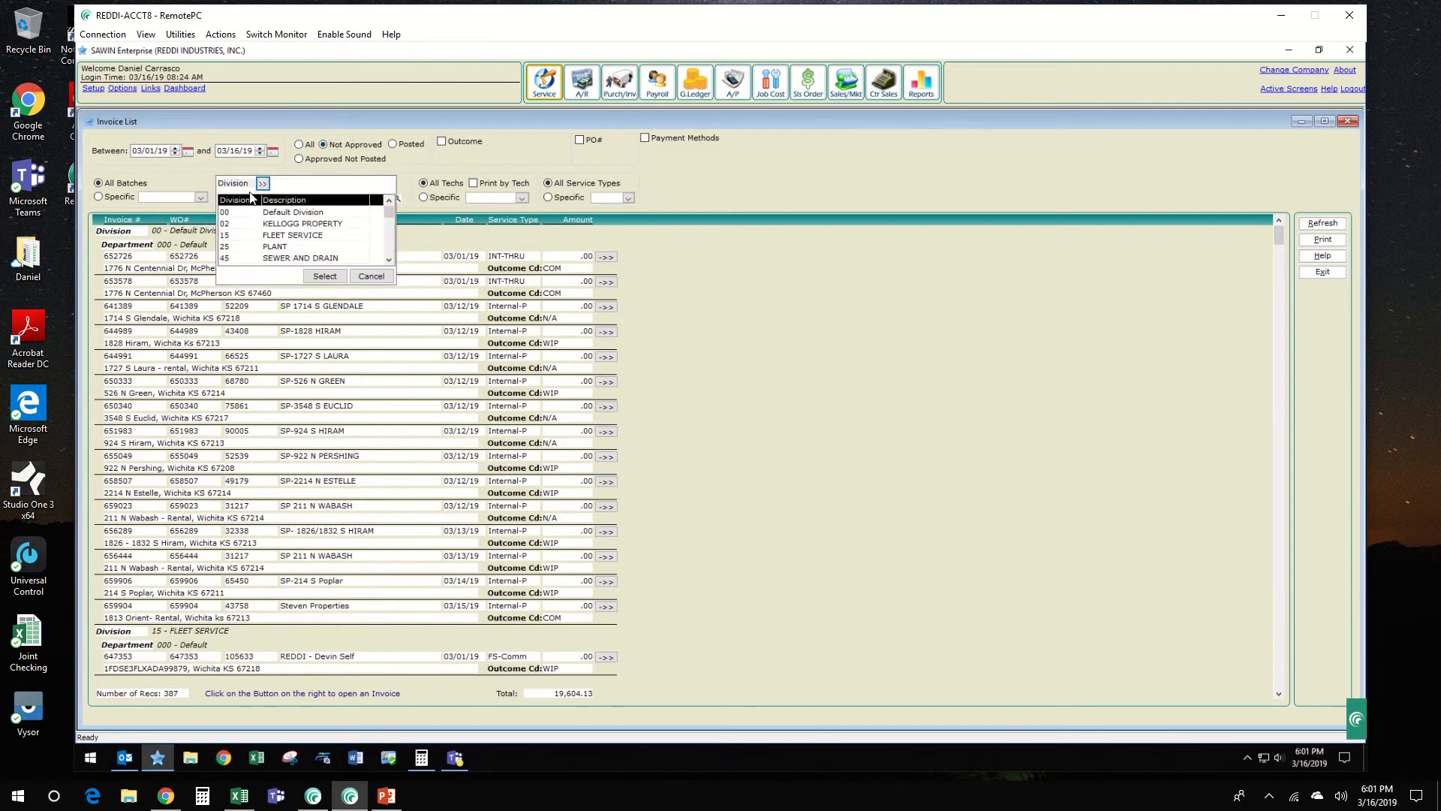
left_click(390, 246)
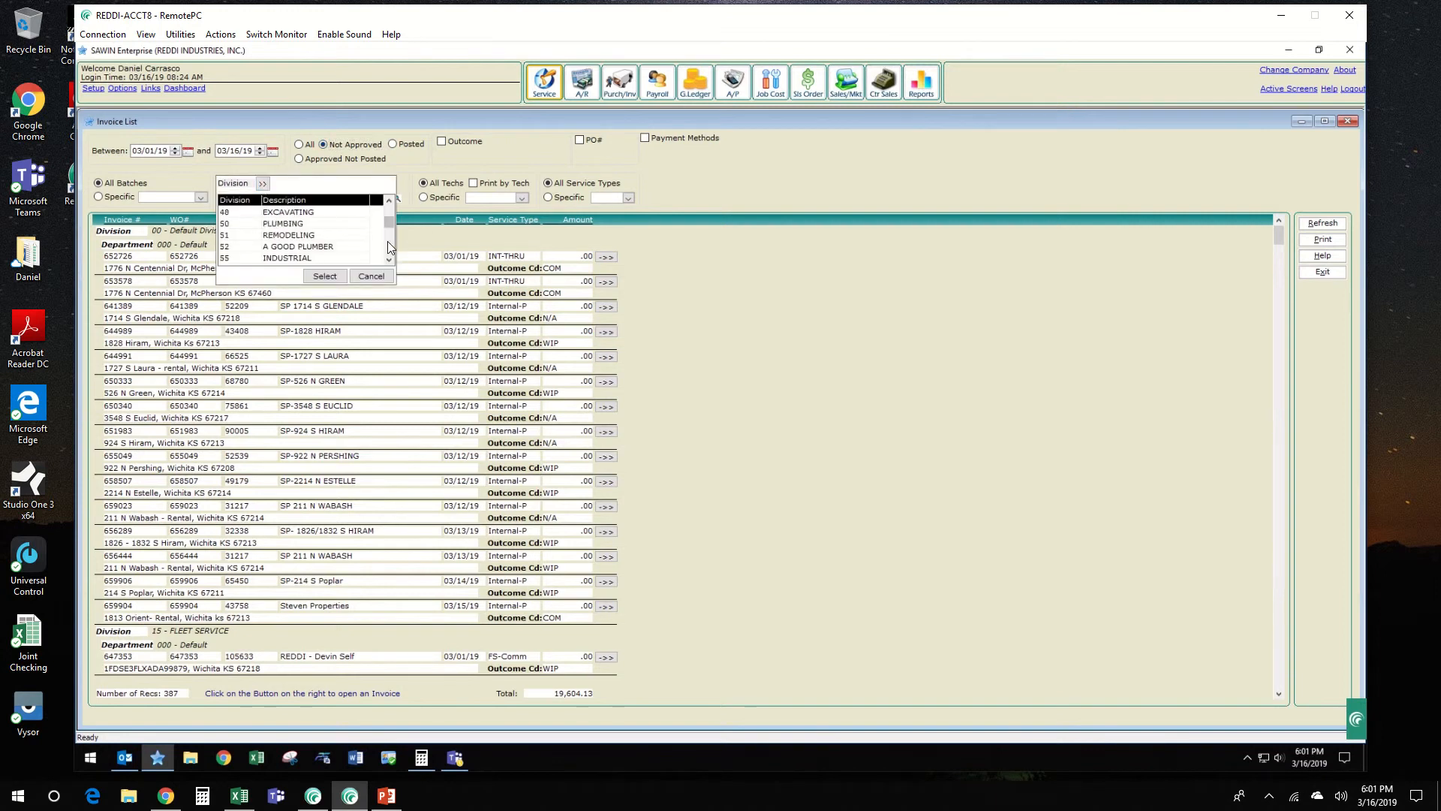
left_click(389, 246)
left_click(284, 235)
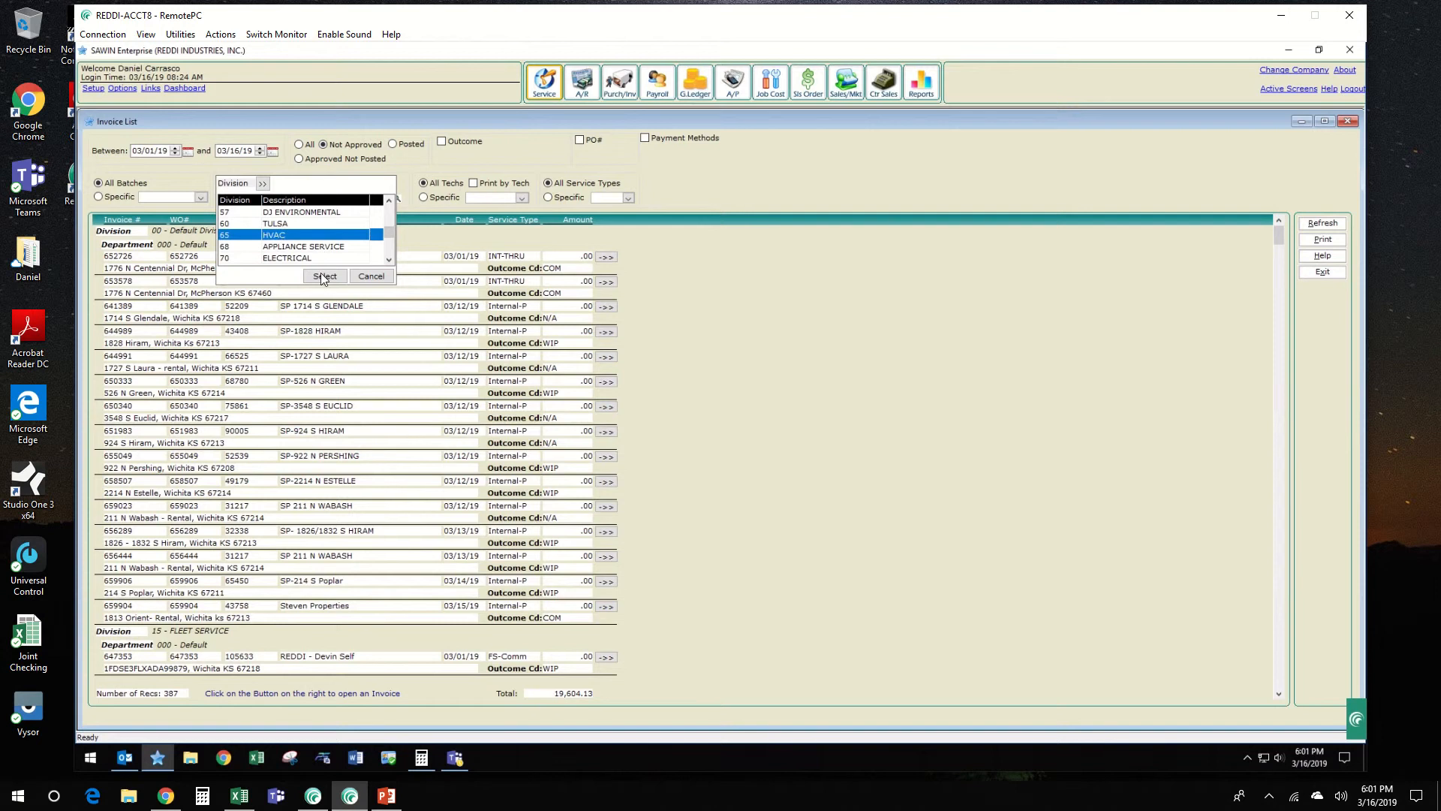
left_click(325, 277)
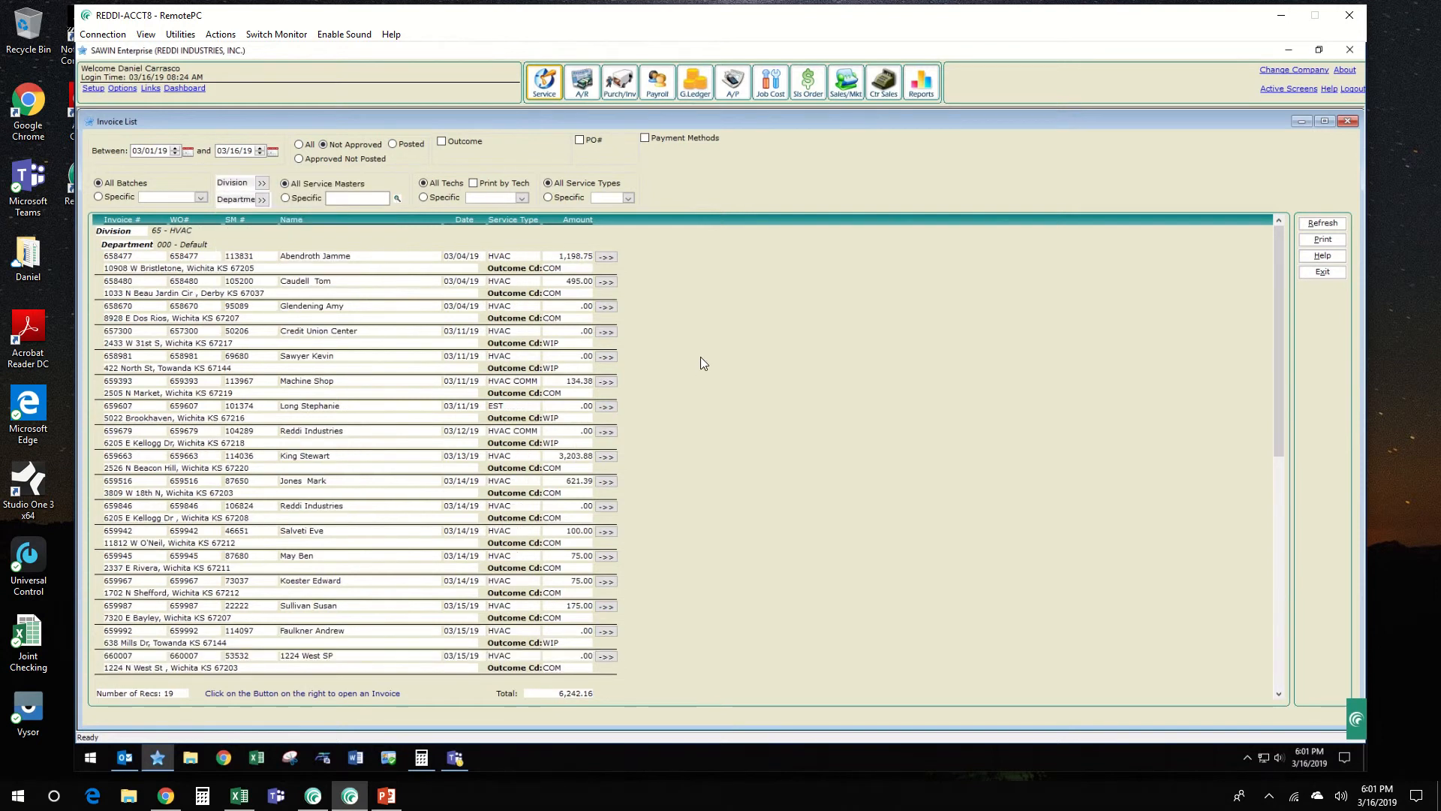
scroll(704, 364, "down", 3)
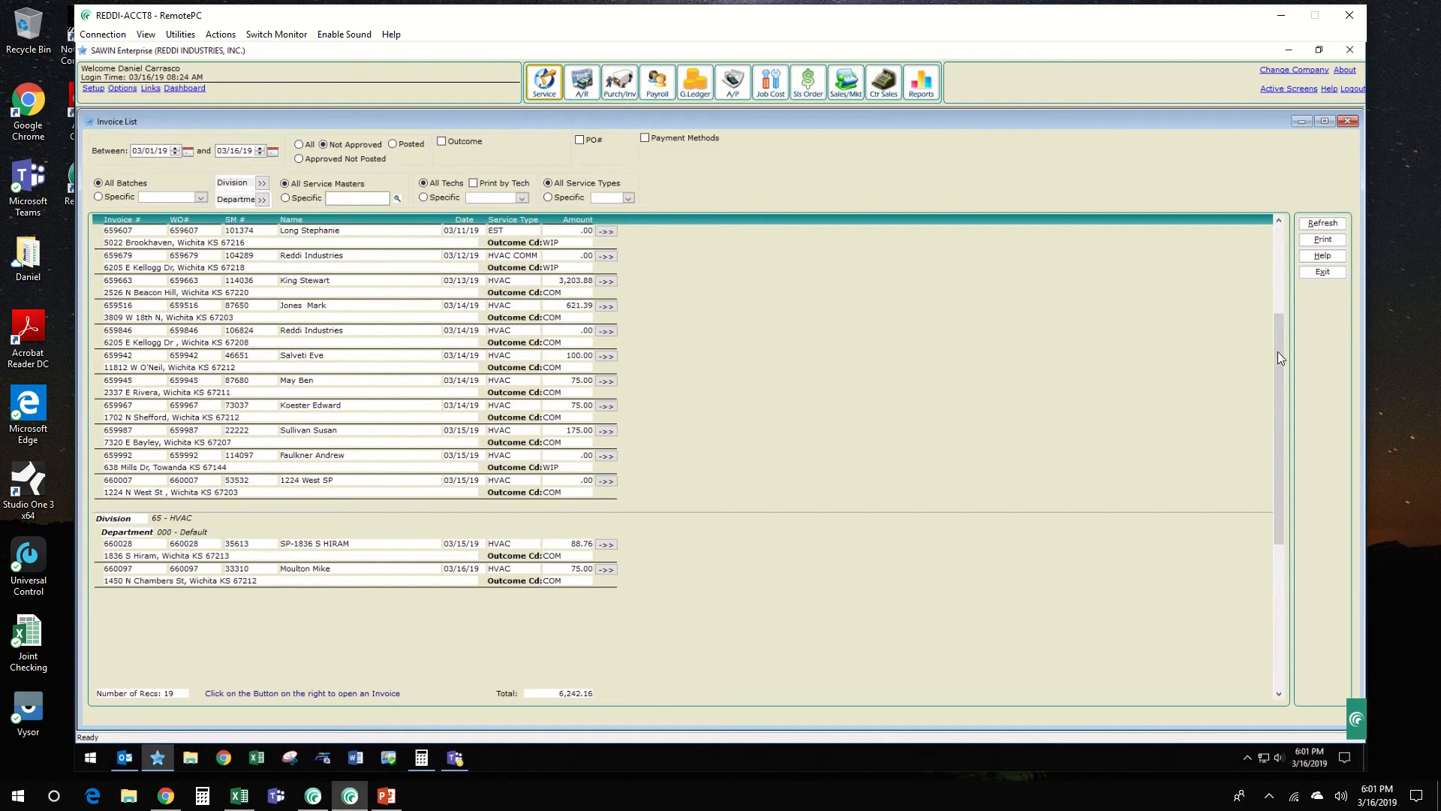
left_click_drag(1277, 351, 1276, 263)
scroll(723, 429, "down", 1)
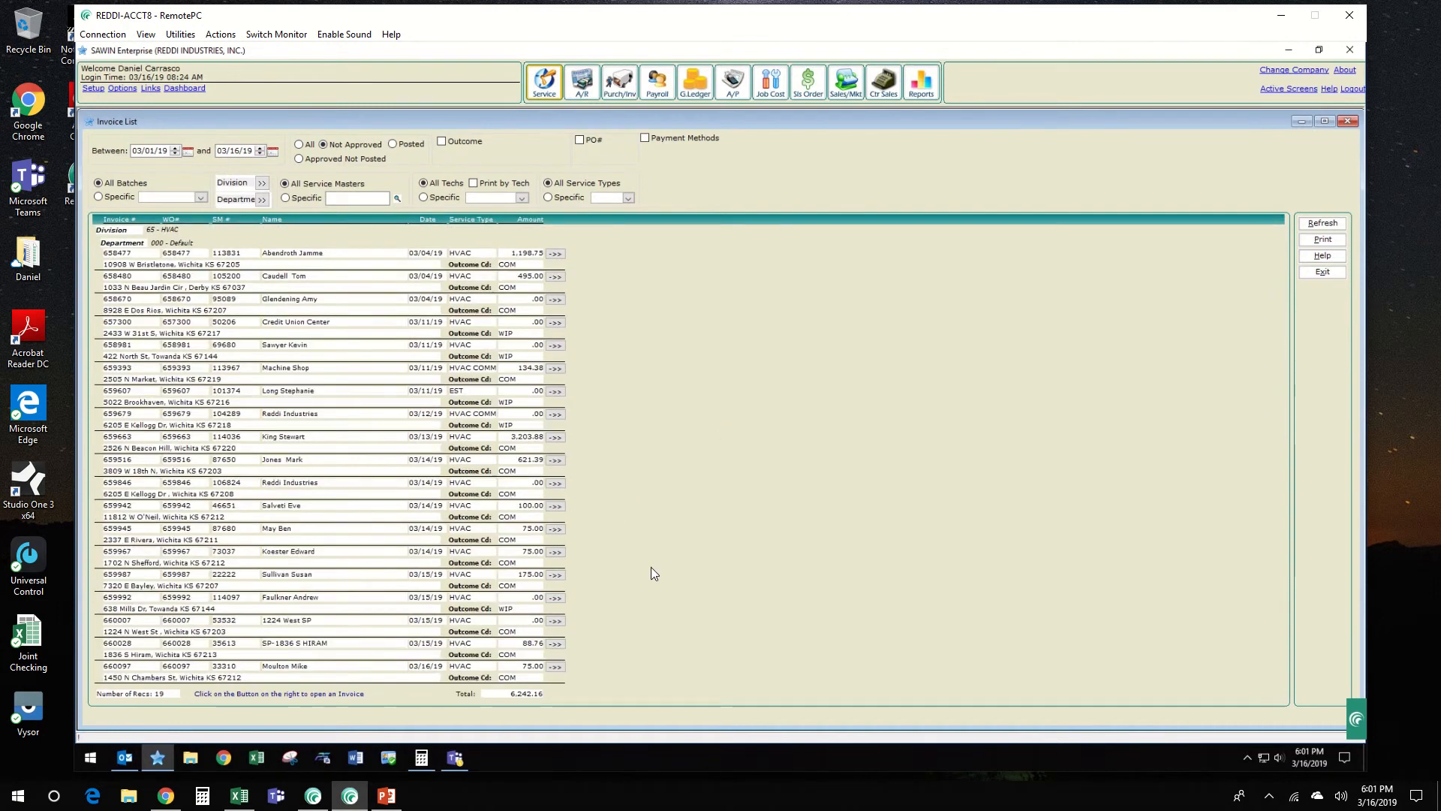
Step: Open the second 75.00 HVAC invoice dated 03/14/19 and assign it to batch 030219AR2D
left_click(552, 554)
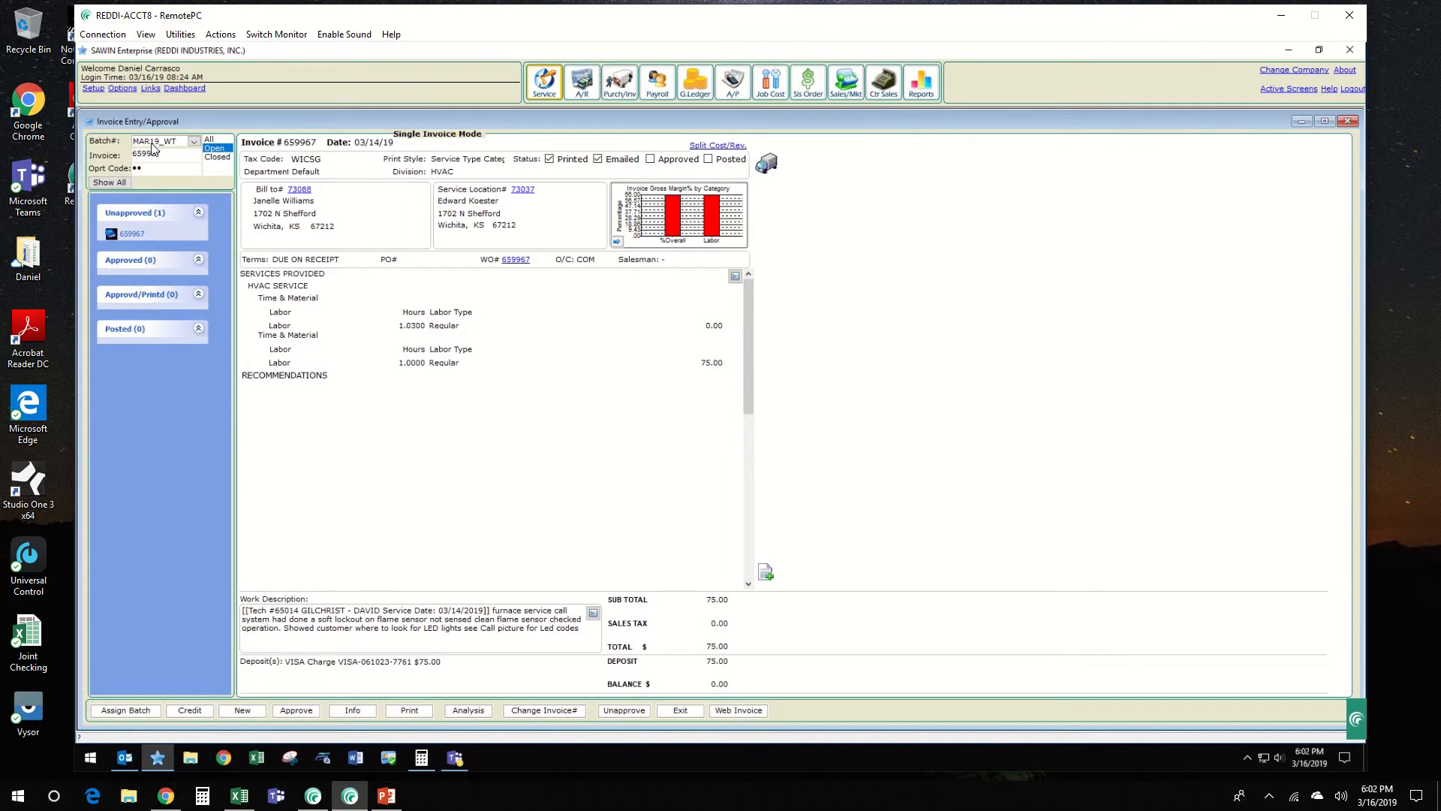
left_click(680, 711)
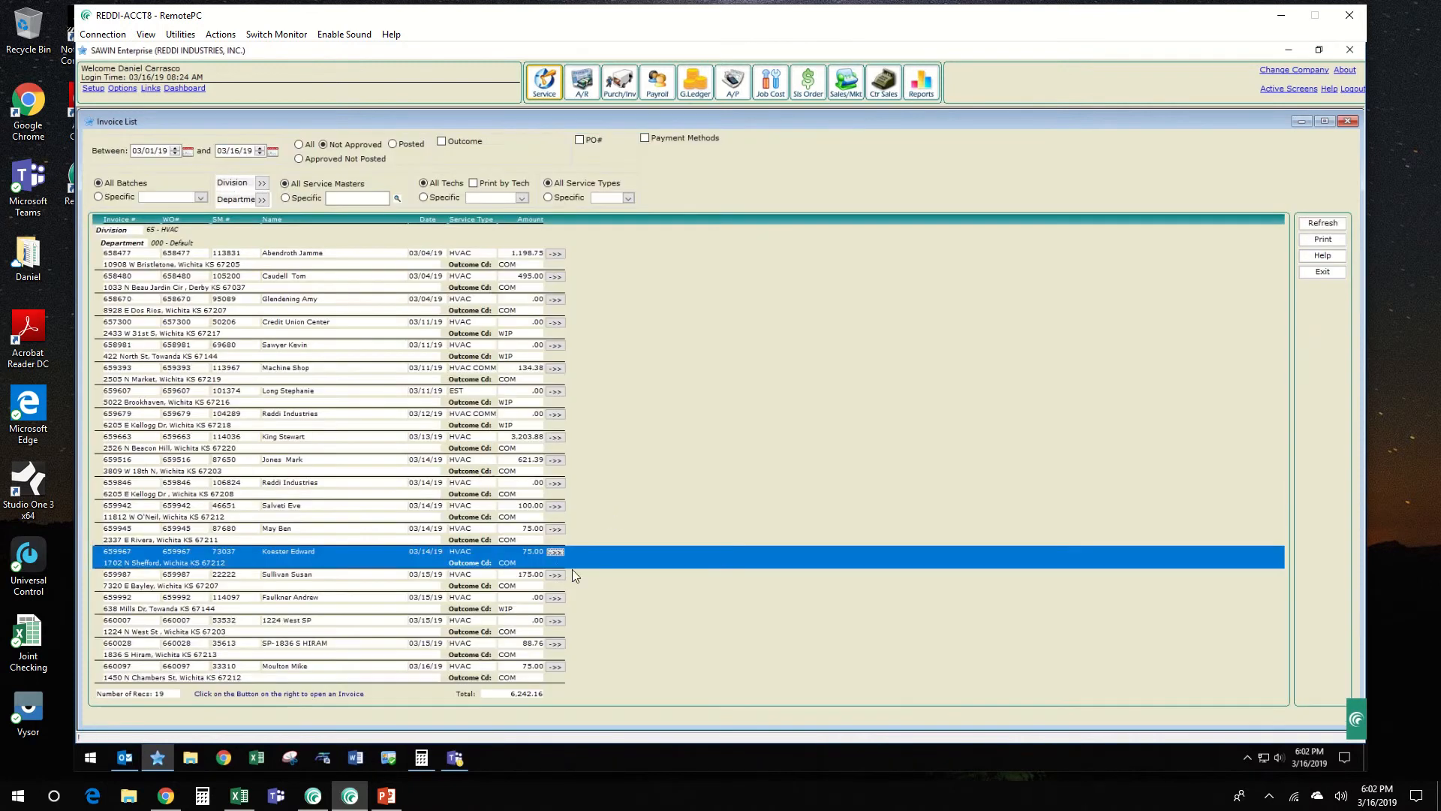
left_click(555, 551)
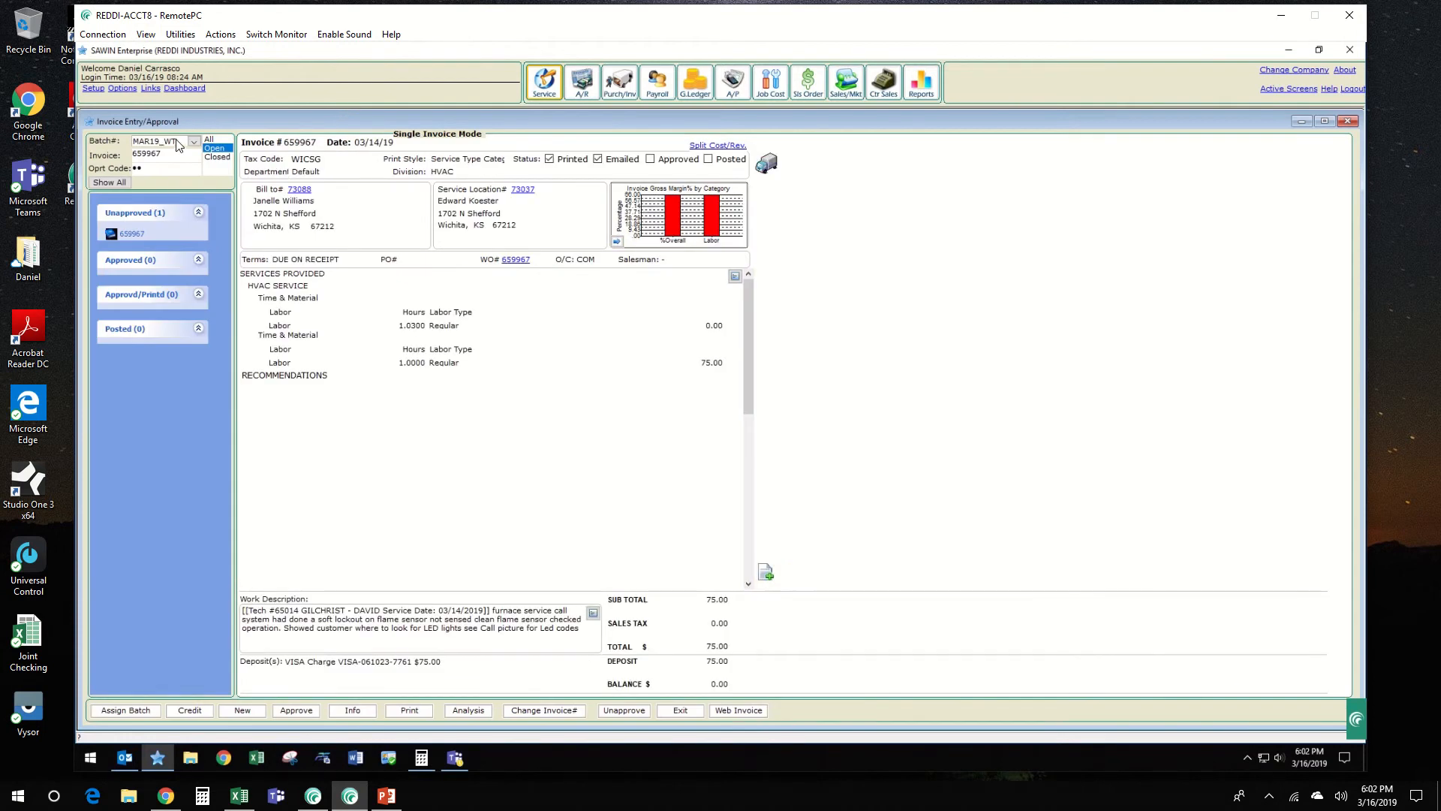
left_click(178, 143)
type("030219AR2D")
key("Return")
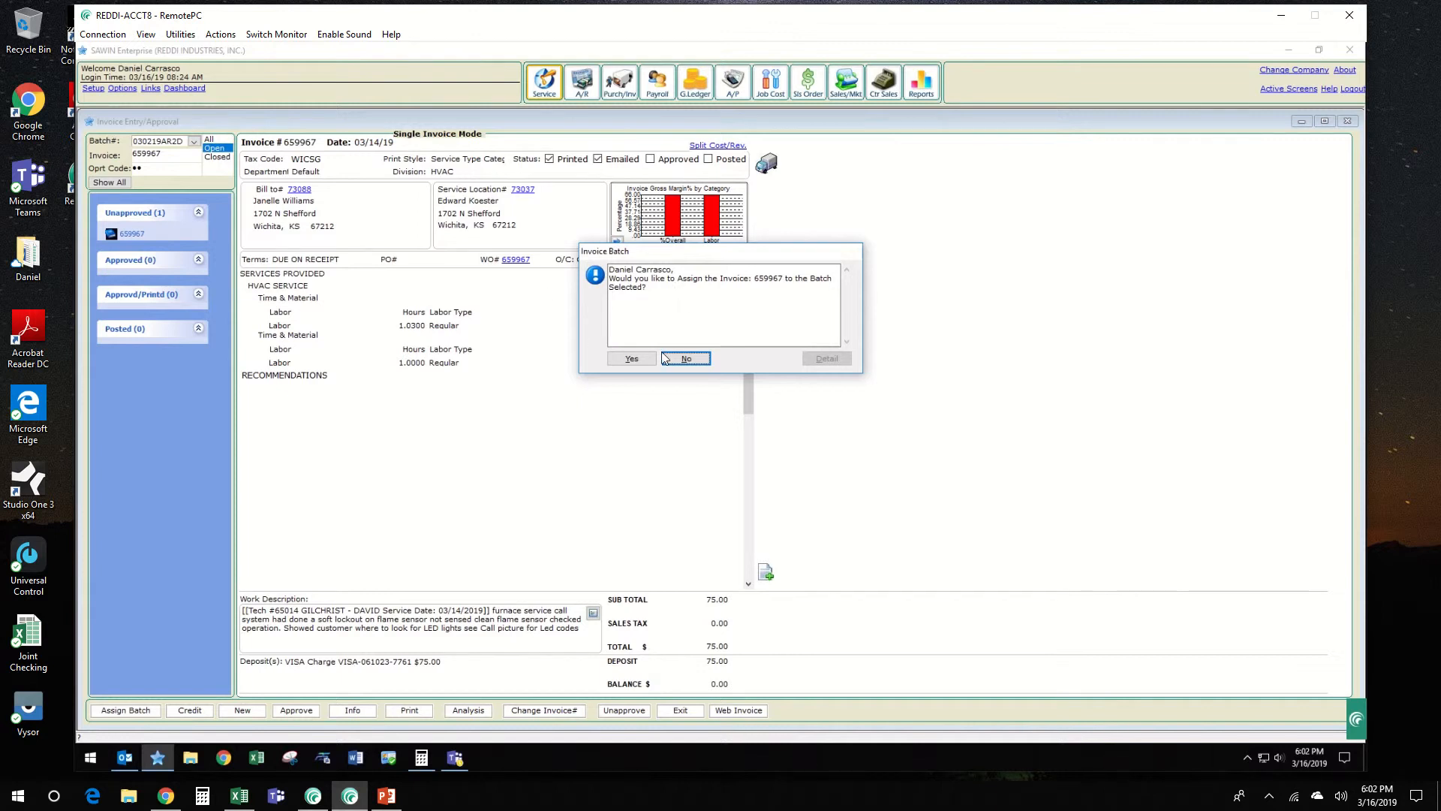
left_click(631, 358)
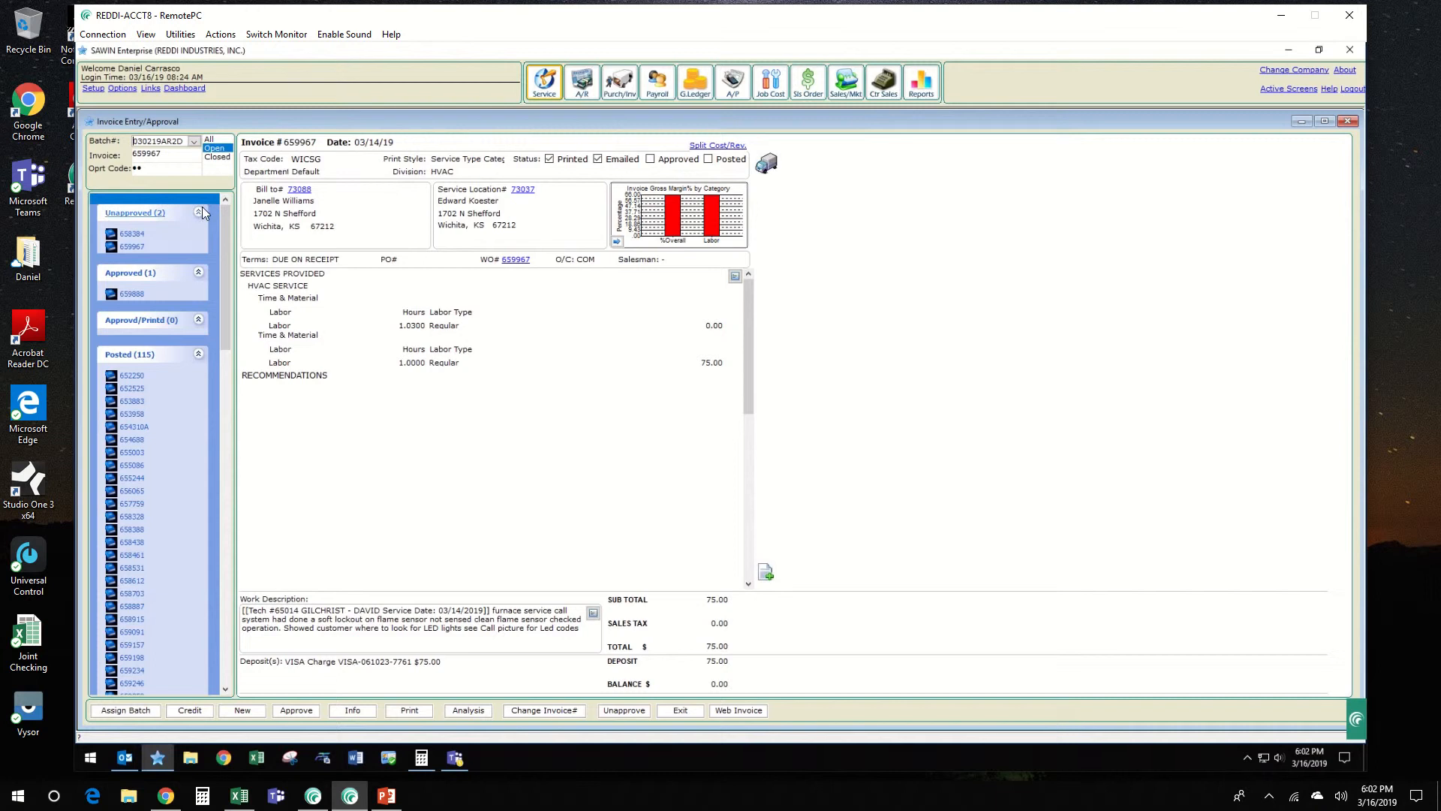
Step: Open the invoice's general information and clear its cash date to 00/00/00
left_click(353, 711)
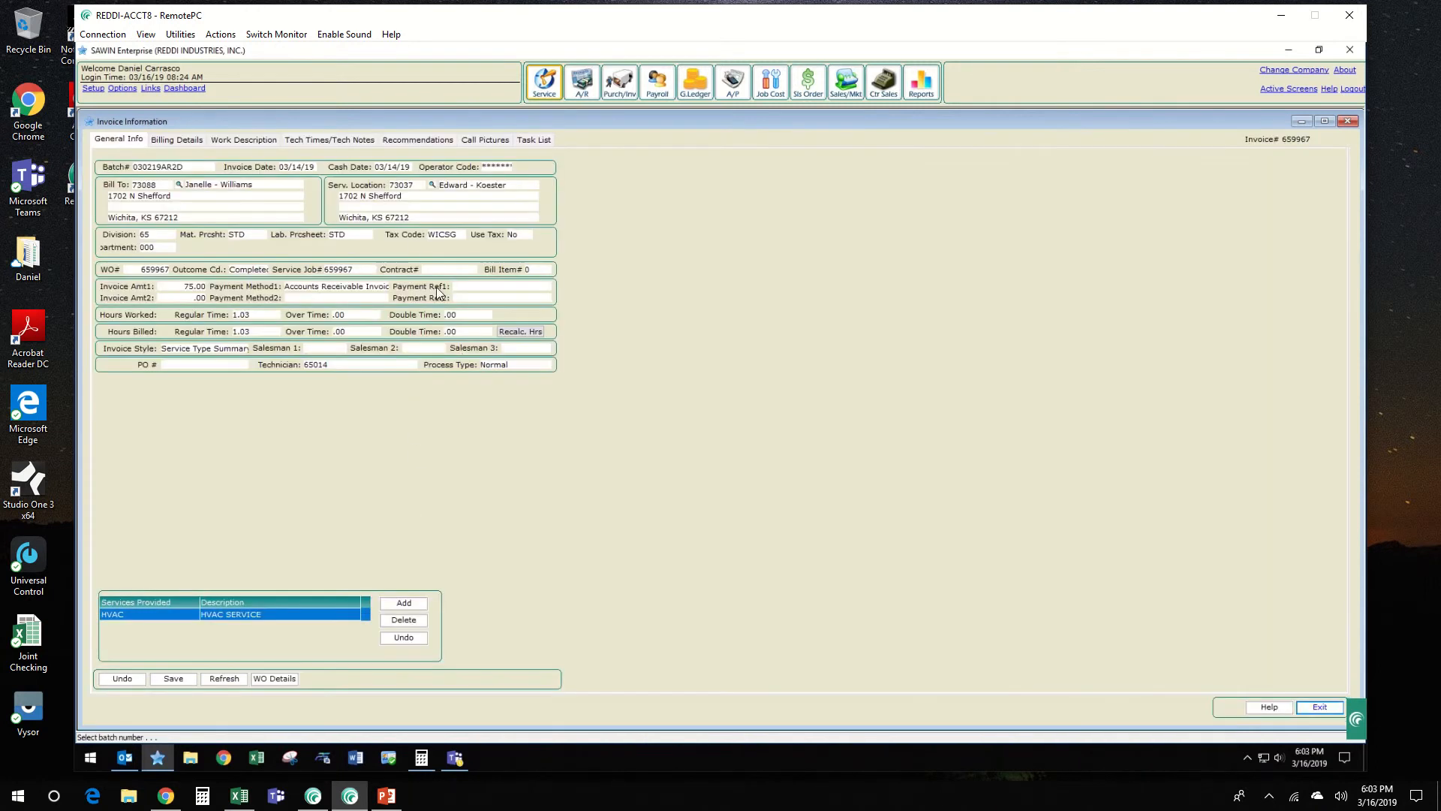
left_click(400, 170)
key("BackSpace")
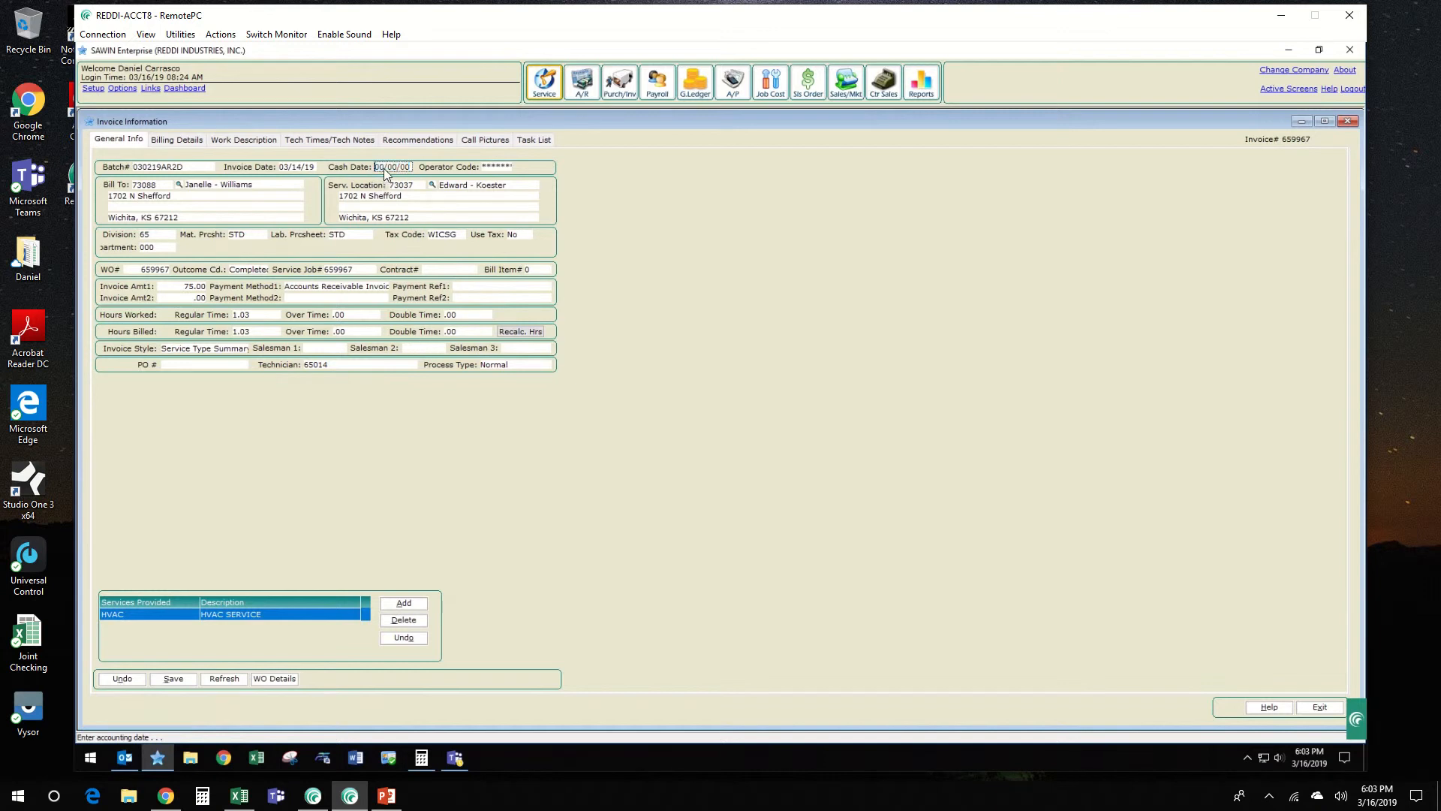
key("Tab")
Step: Select Accounts Receivable Invoice as the first payment method and the service type summary as the invoice style
left_click(362, 289)
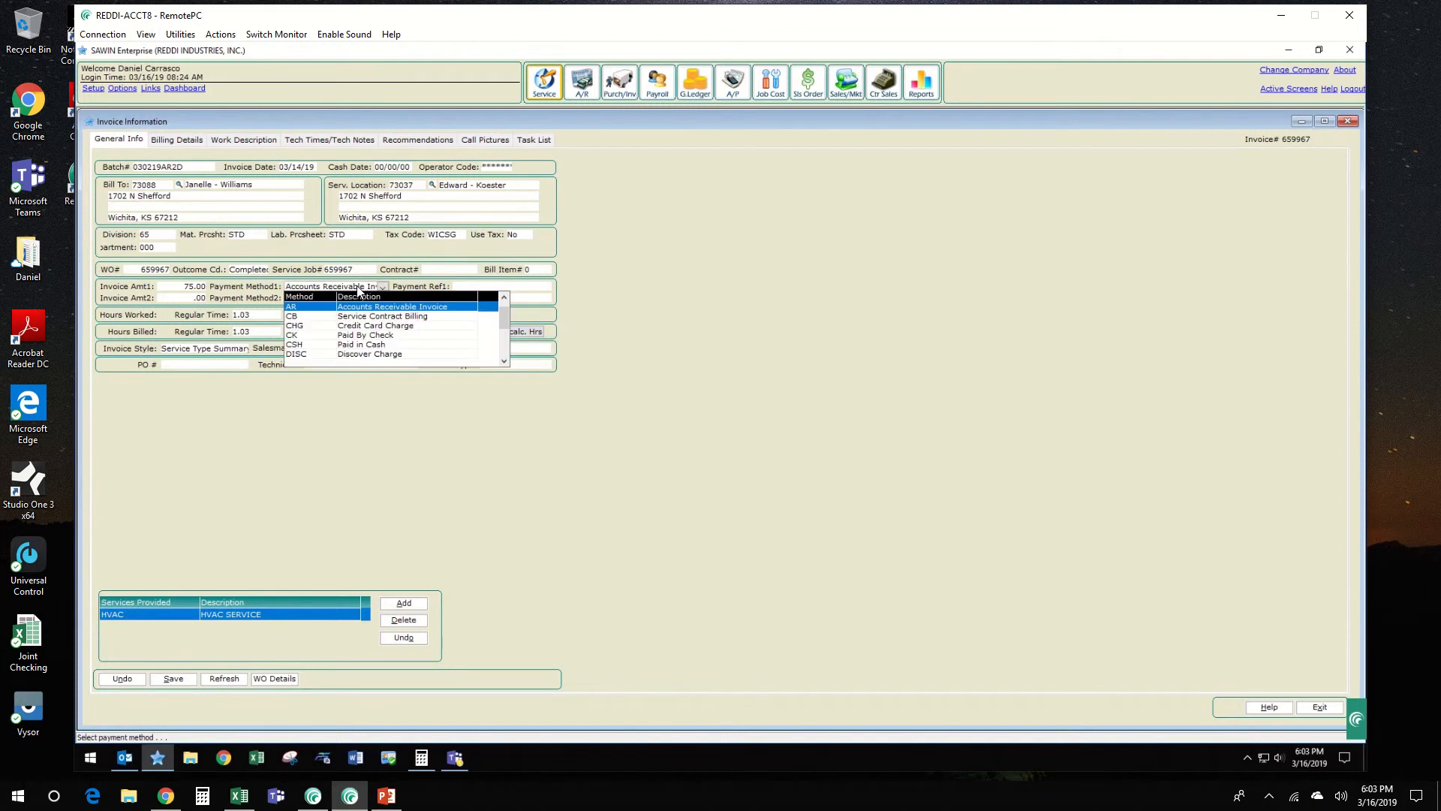
left_click(427, 308)
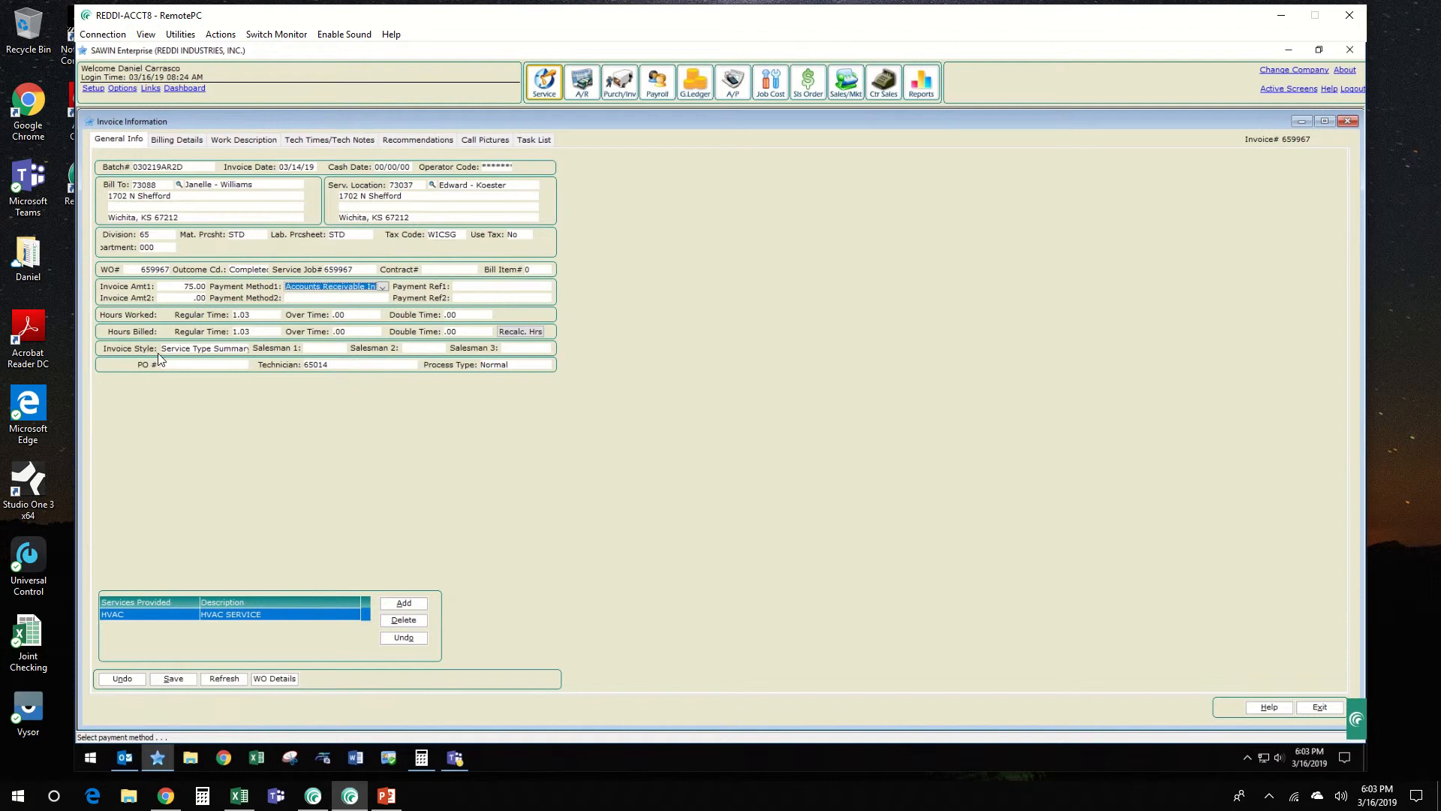
left_click(205, 350)
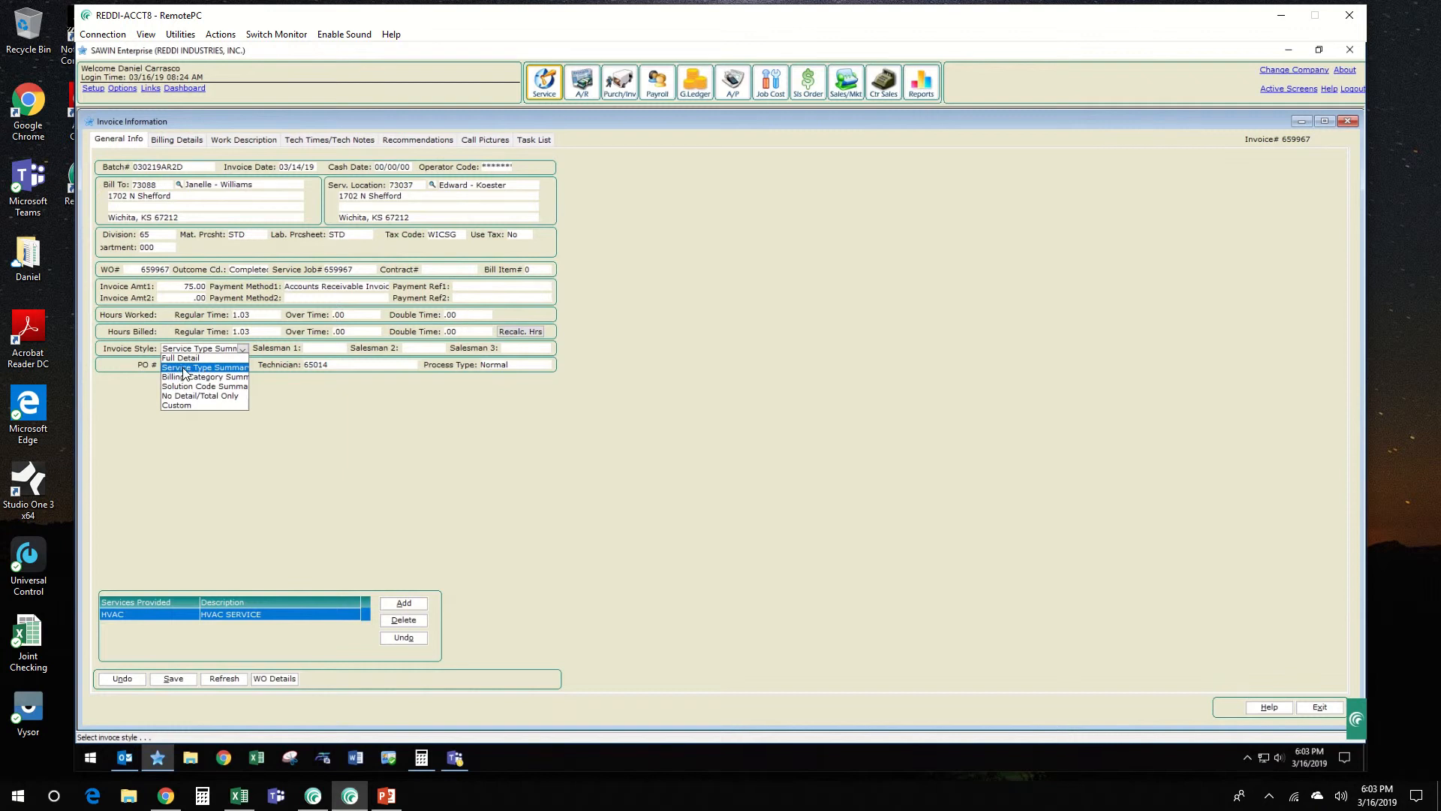
left_click(183, 367)
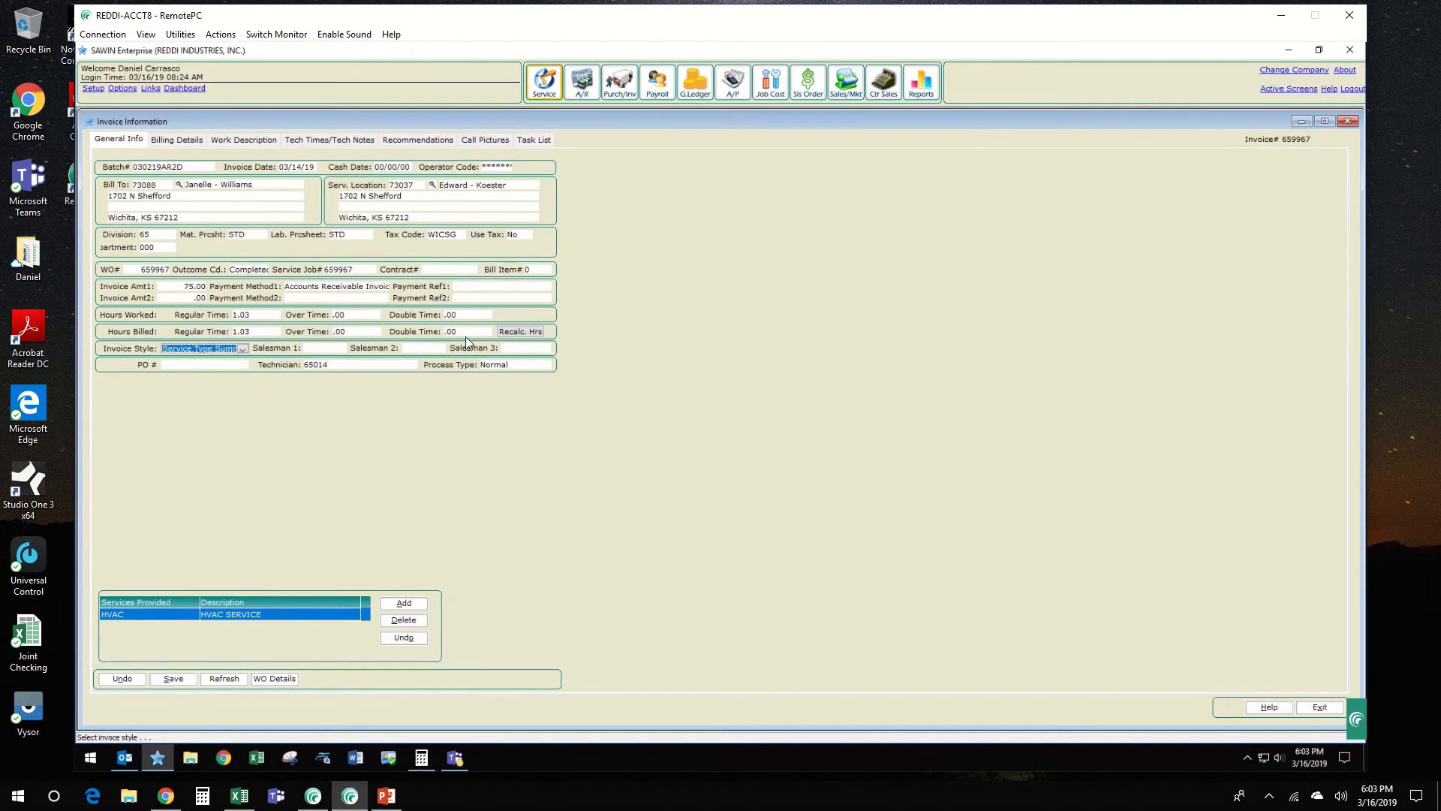
Step: Review the first payment reference and the first salesman and technician choices, and save the general information
left_click(461, 288)
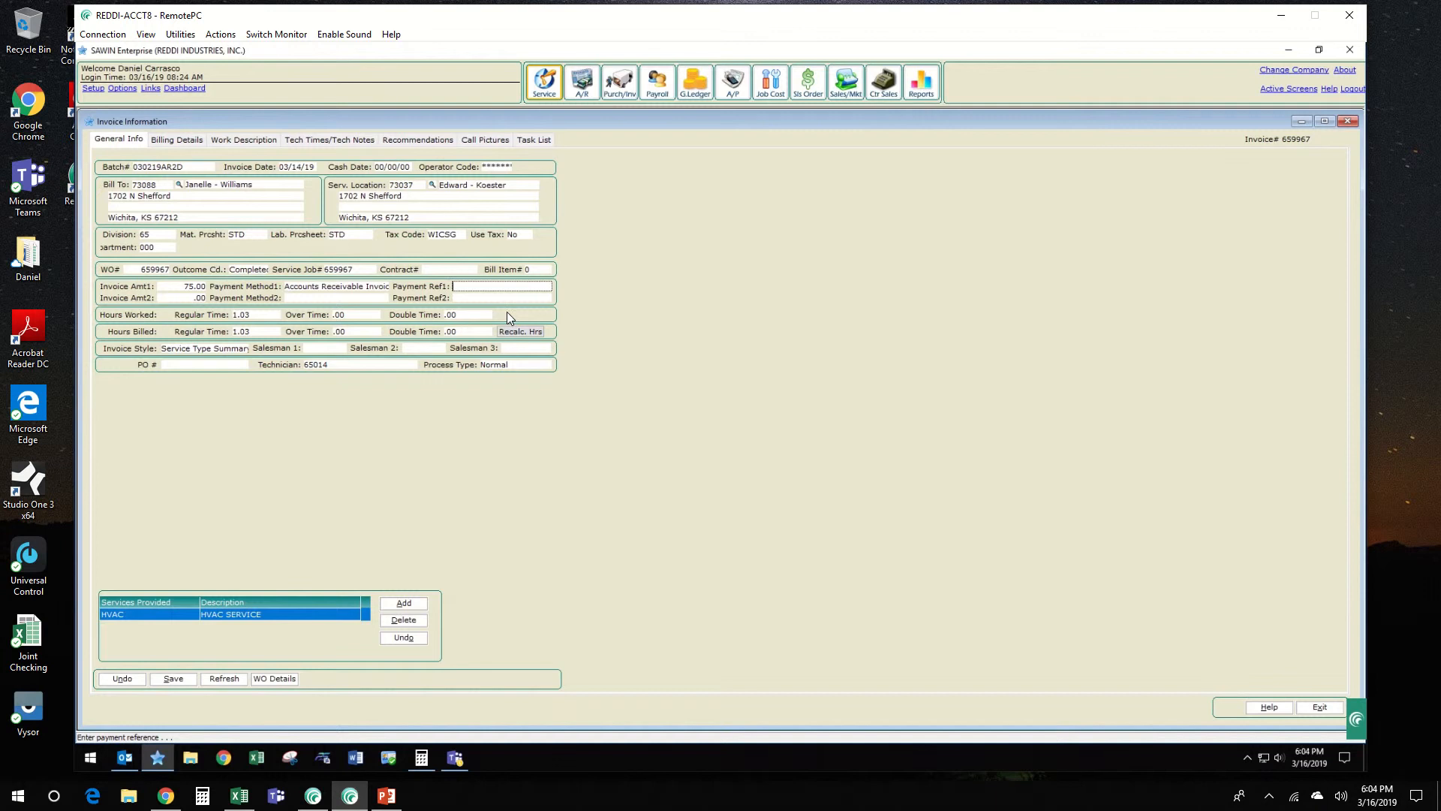
left_click(344, 346)
scroll(454, 434, "down", 3)
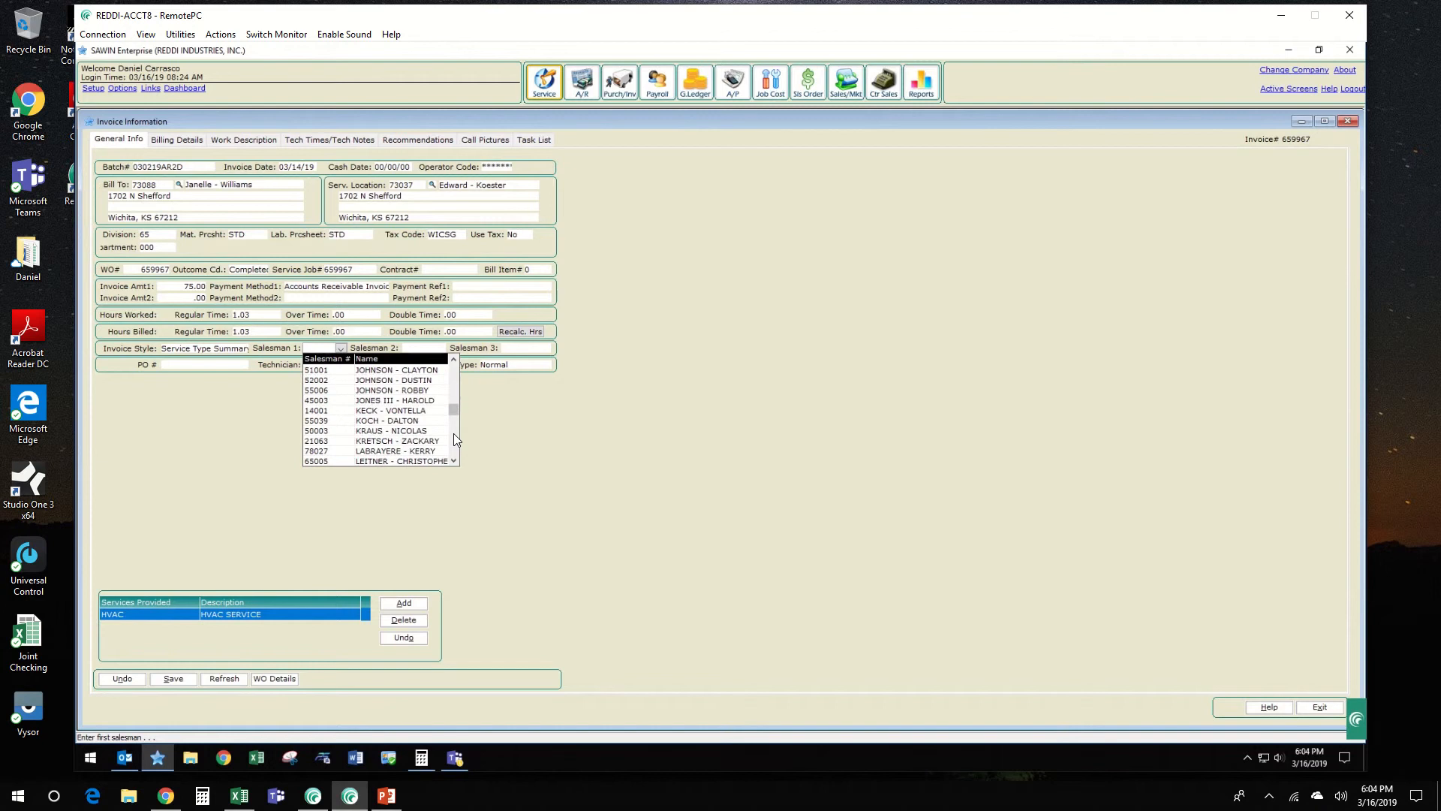
scroll(443, 430, "down", 5)
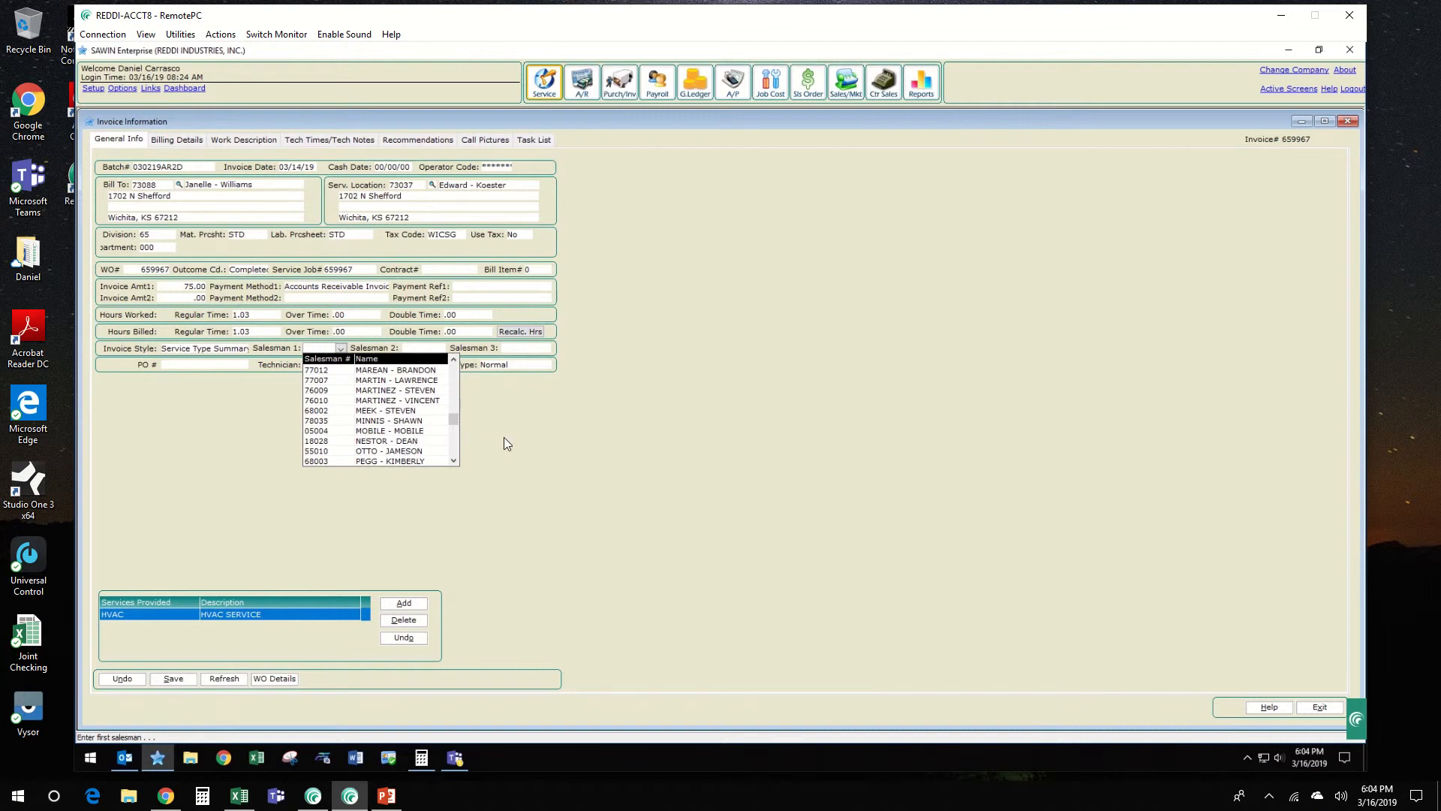
left_click(419, 497)
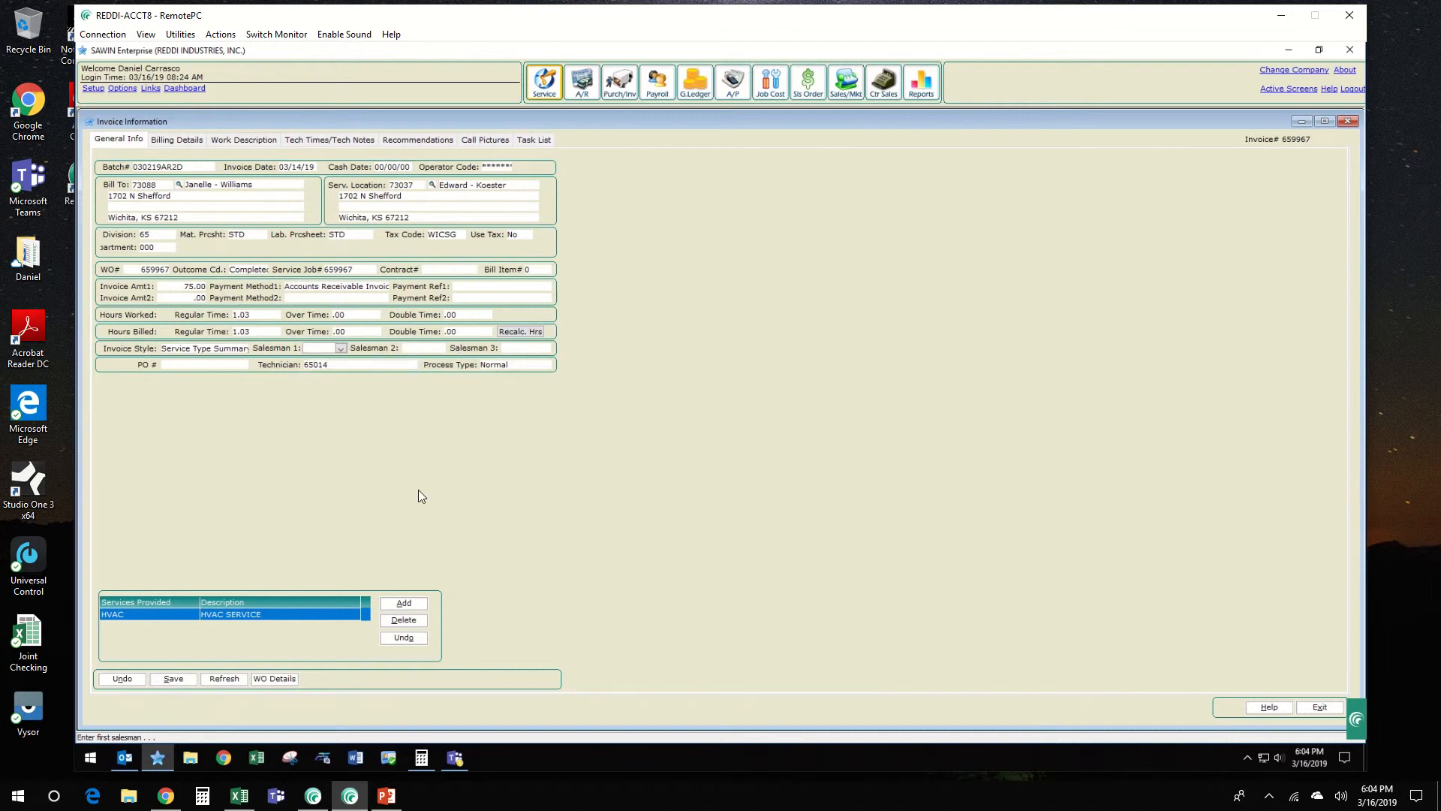
left_click(414, 364)
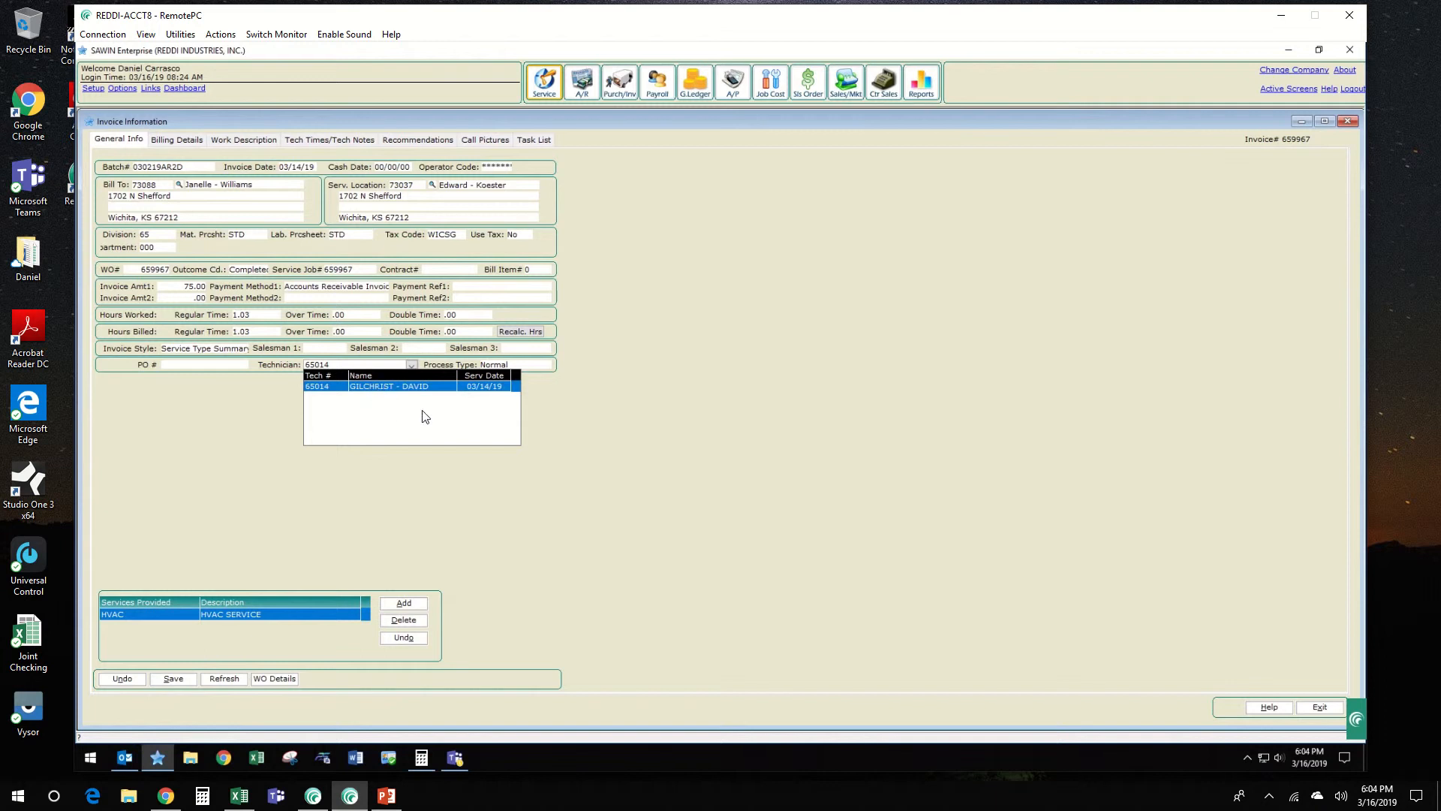
left_click(268, 424)
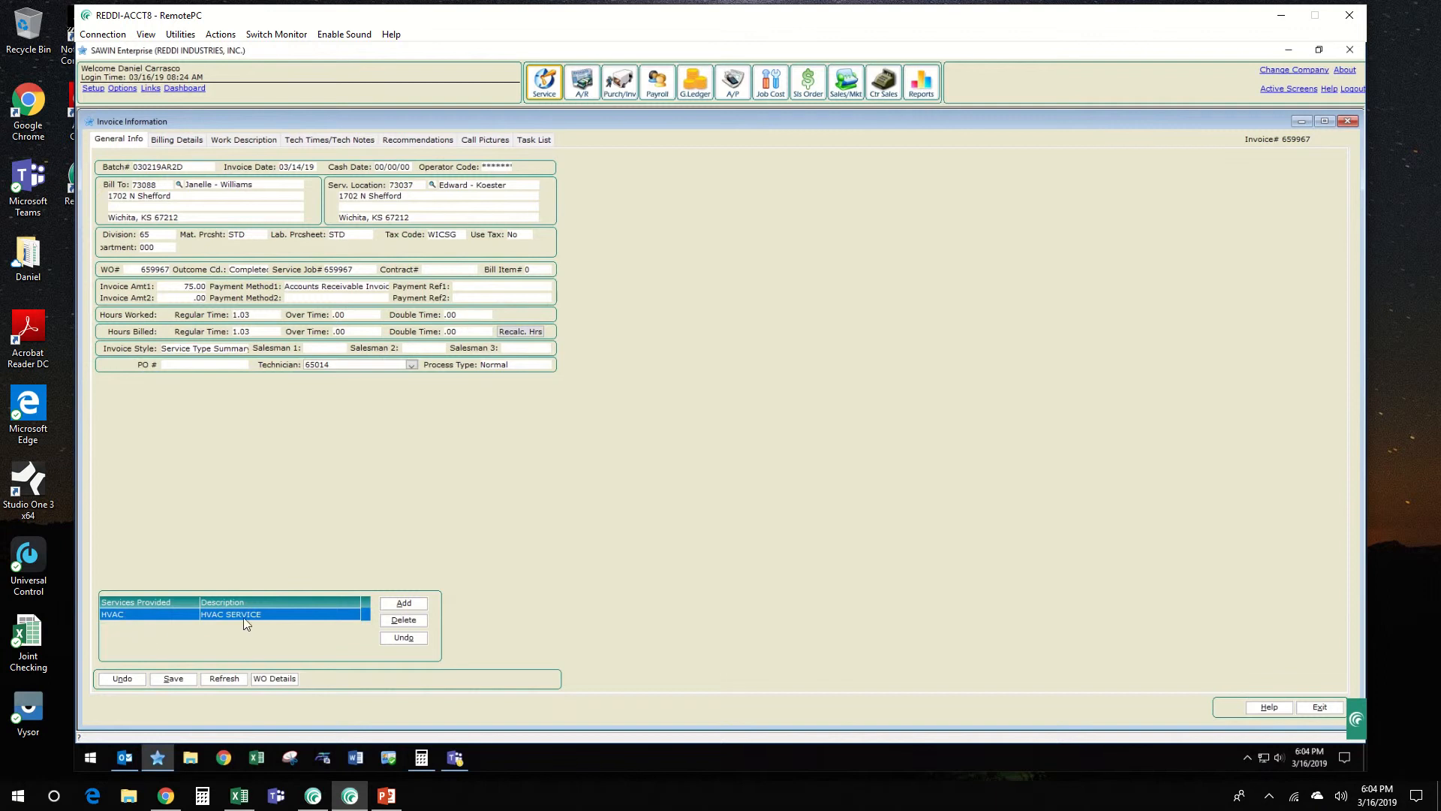
left_click(174, 678)
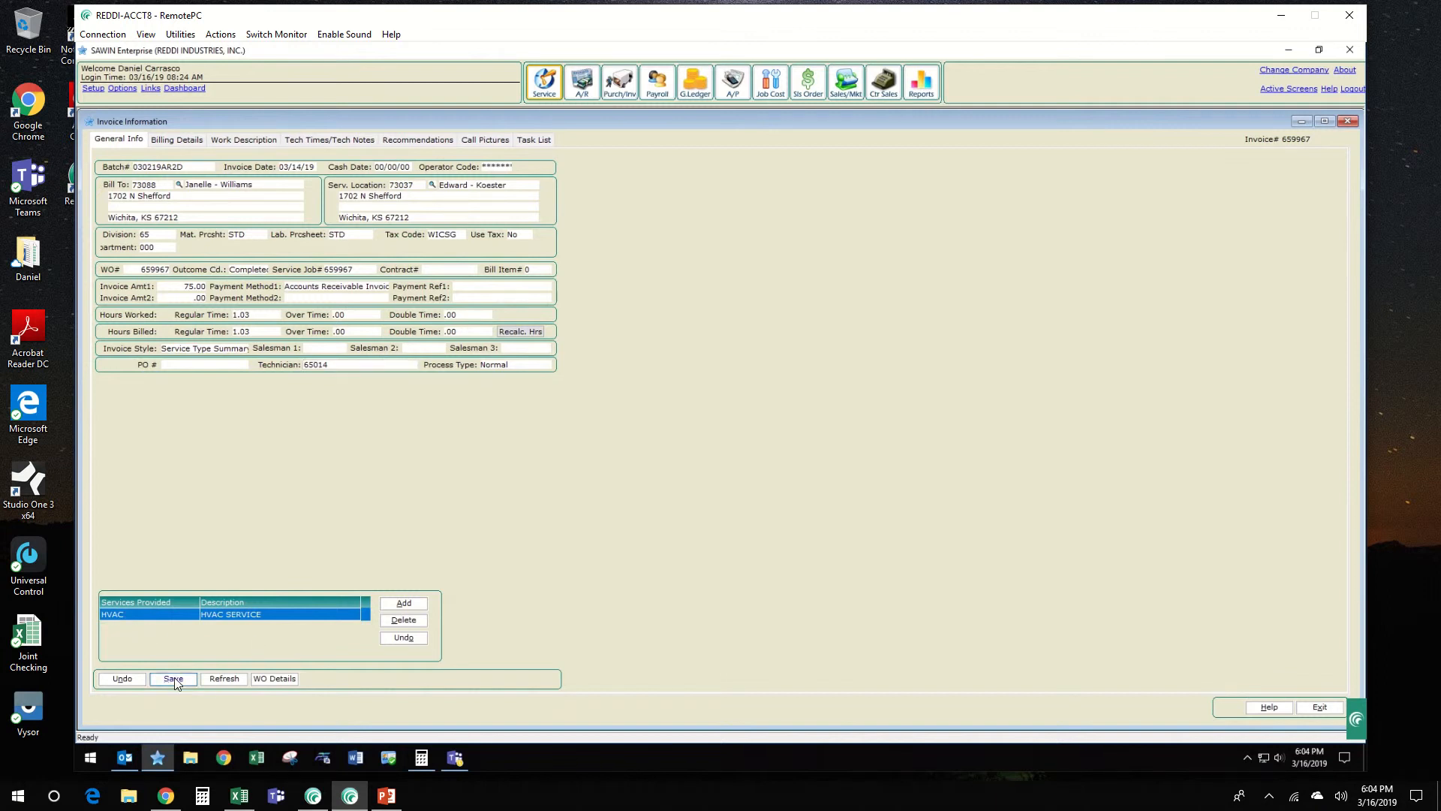
Step: Delete the zero-amount labor line with quantity 1.0300 from the billing details and save
left_click(181, 140)
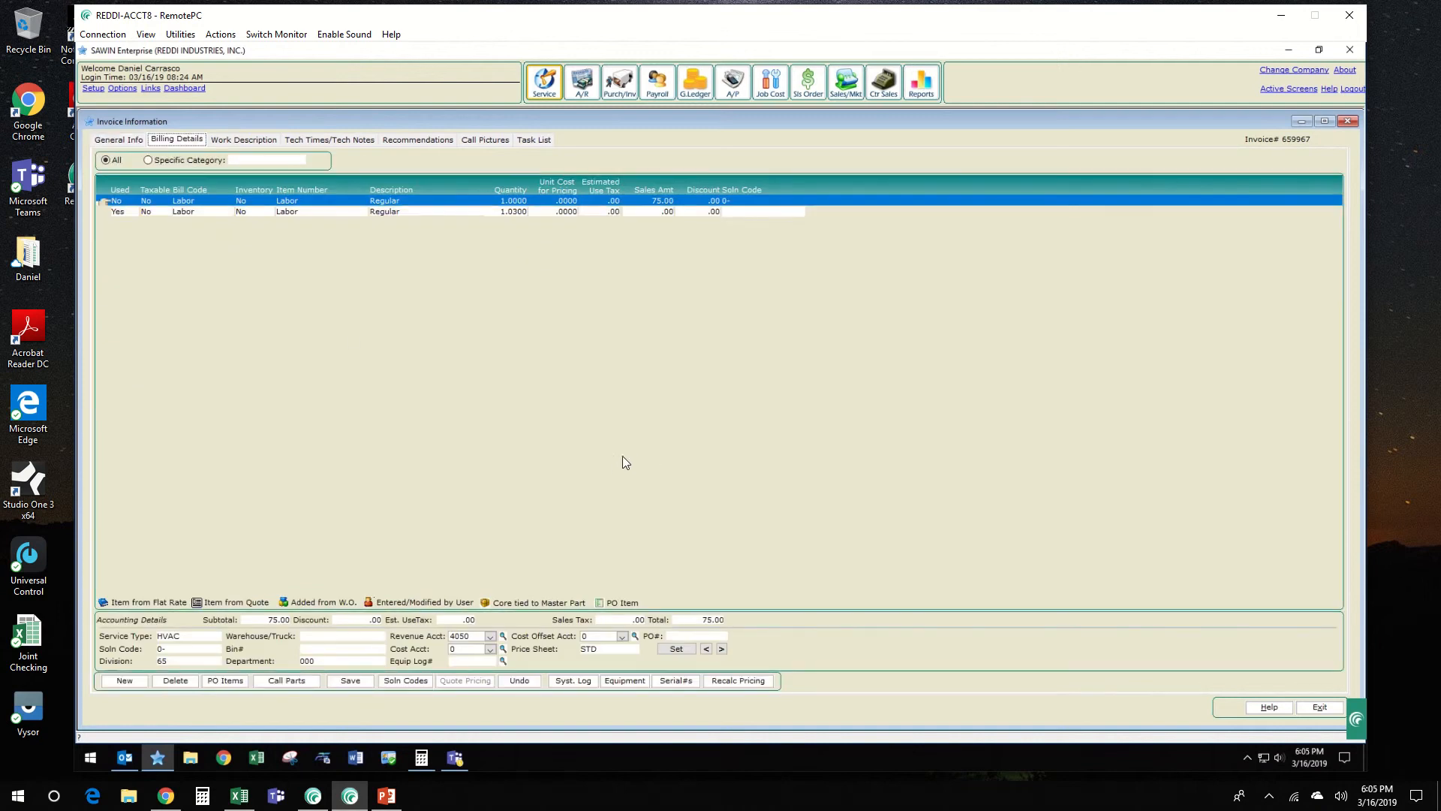
left_click(643, 214)
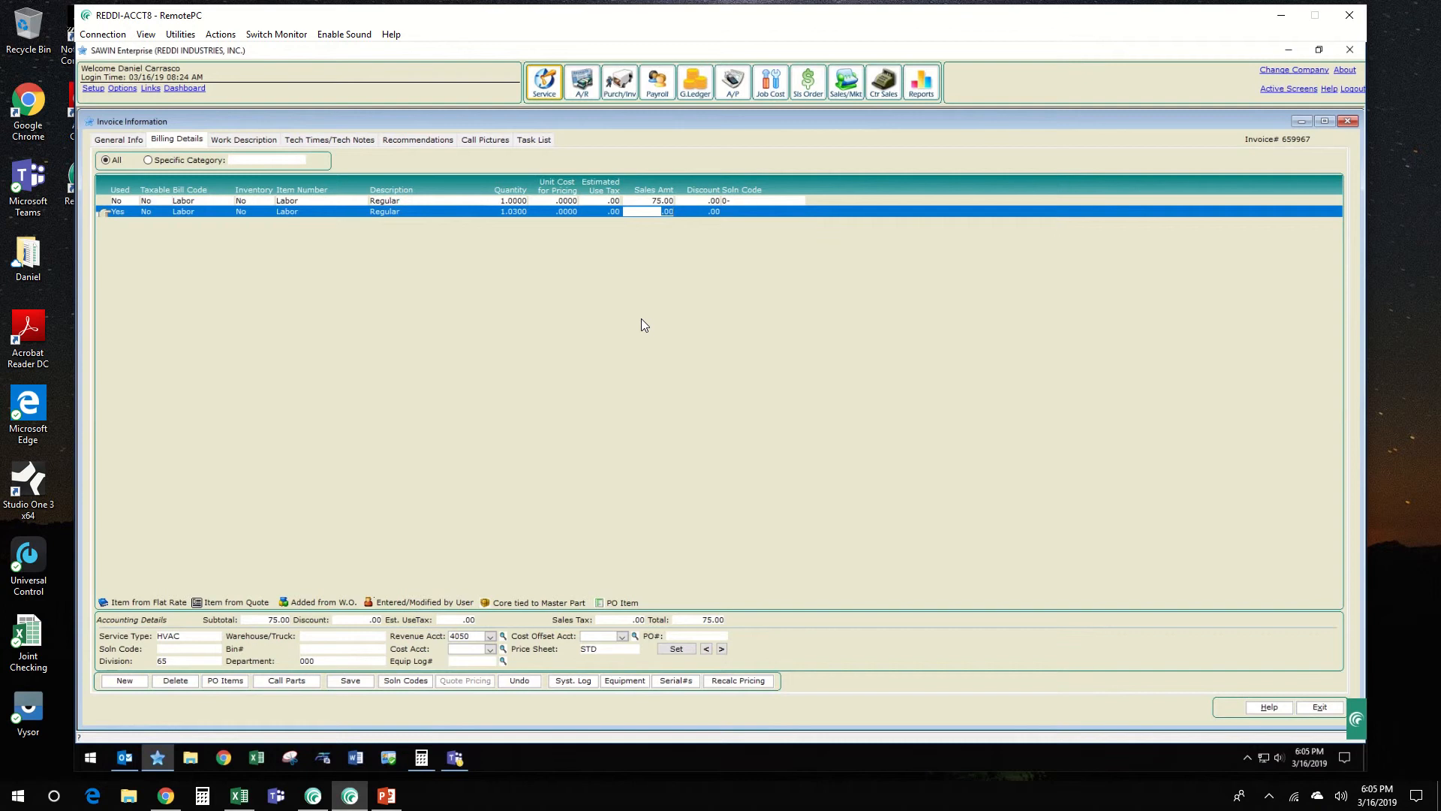
left_click(189, 683)
left_click(640, 361)
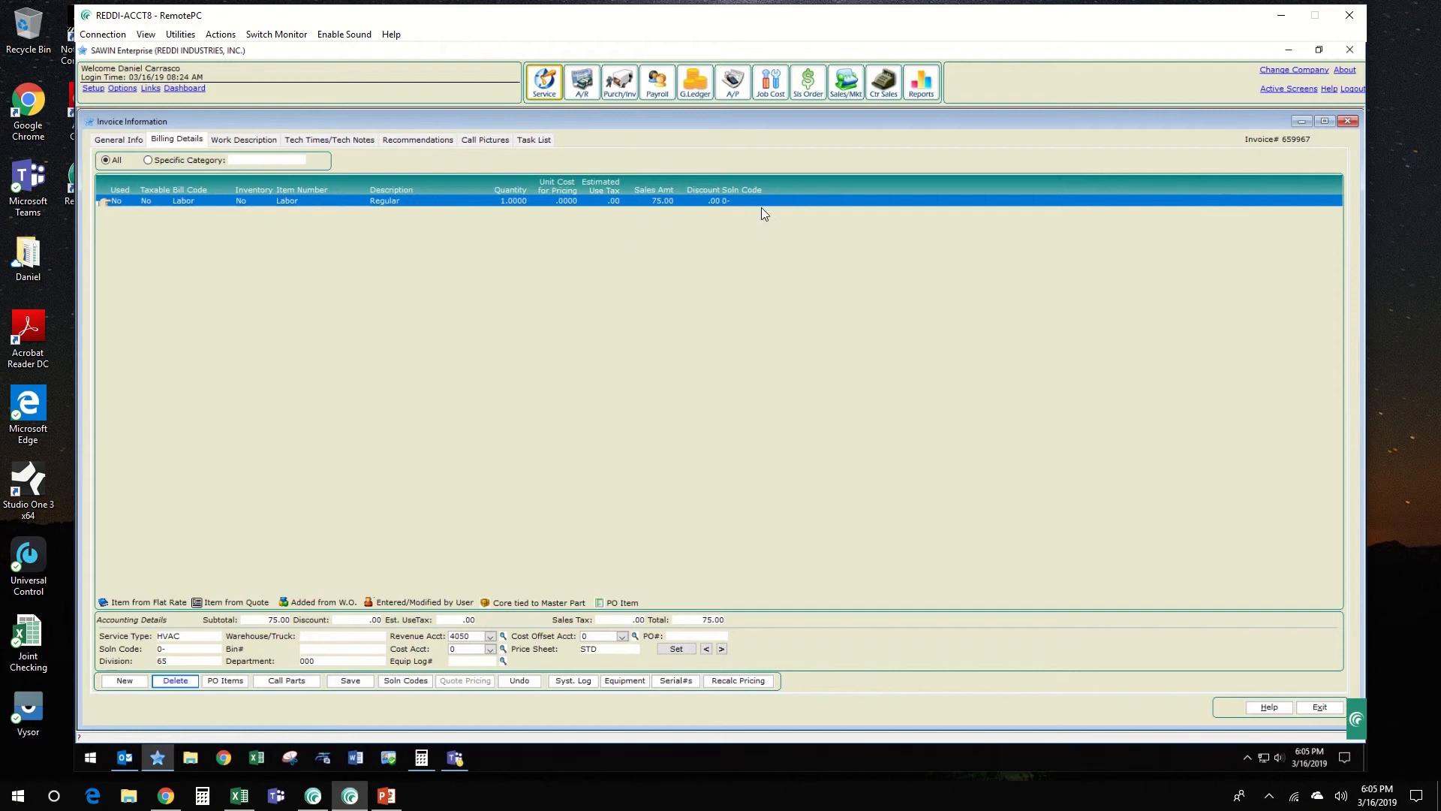
left_click(347, 682)
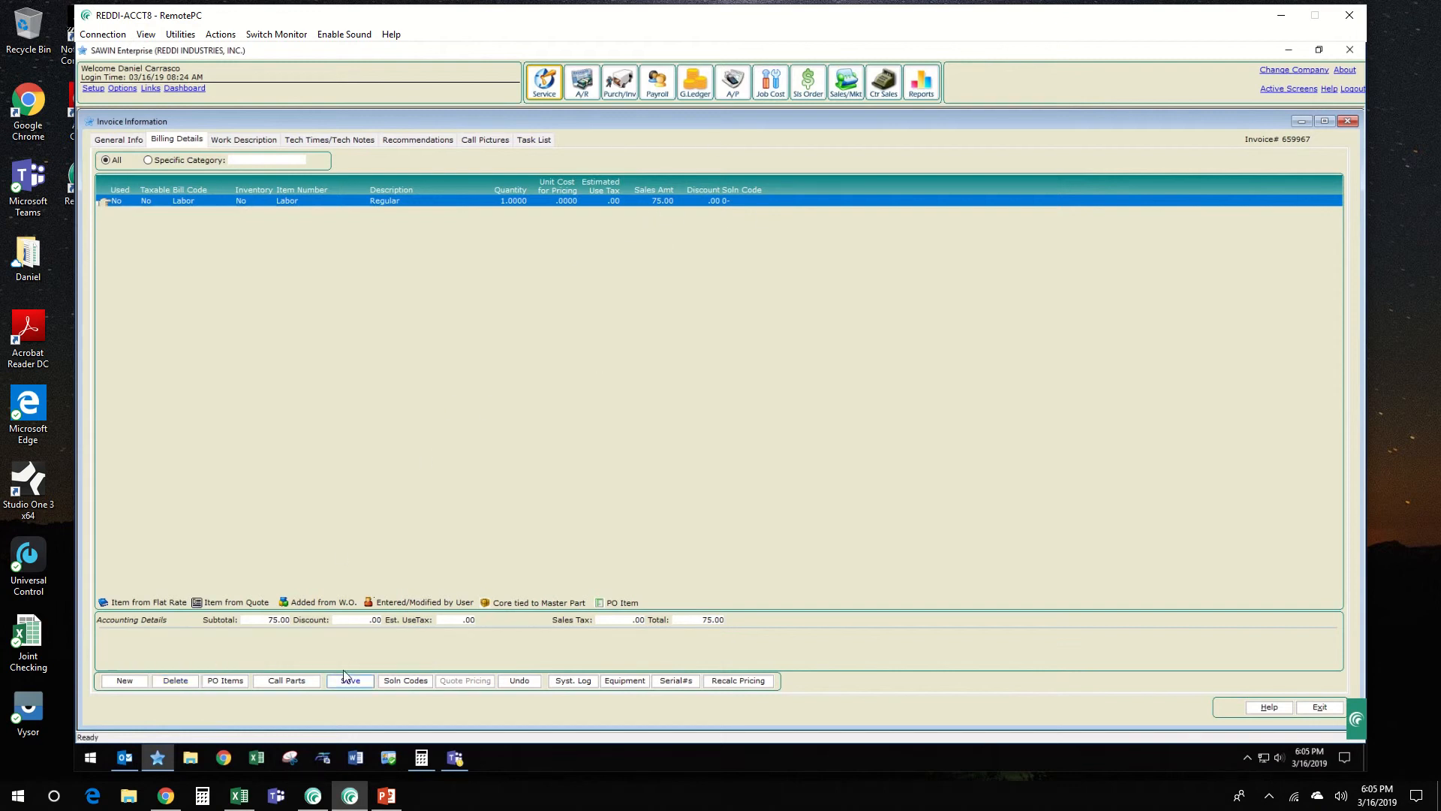
Step: In the work description, move the text after the technician header onto its own line and capitalize its first word as "Furnace"
left_click(246, 140)
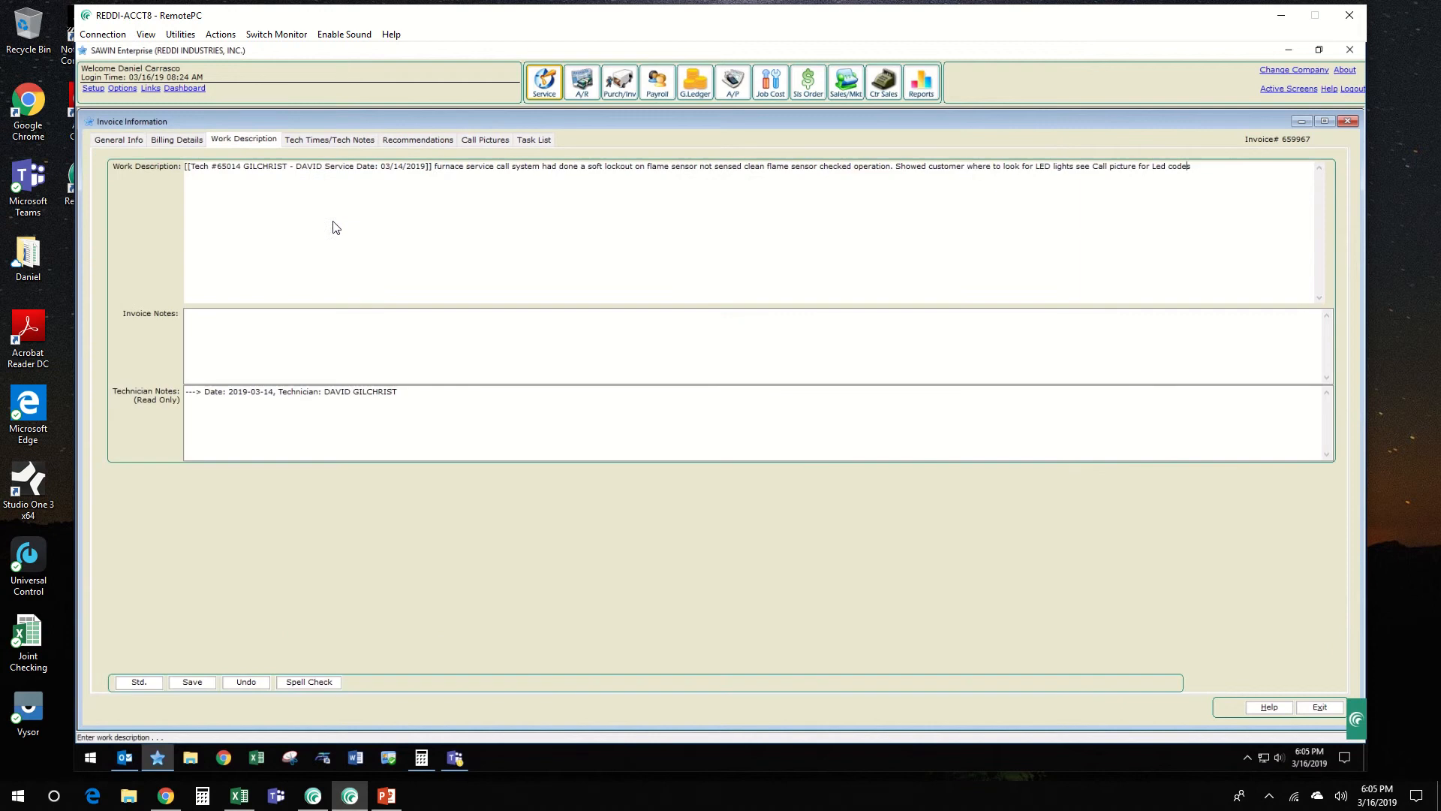
left_click(435, 168)
key("Return")
key("Delete")
type("F")
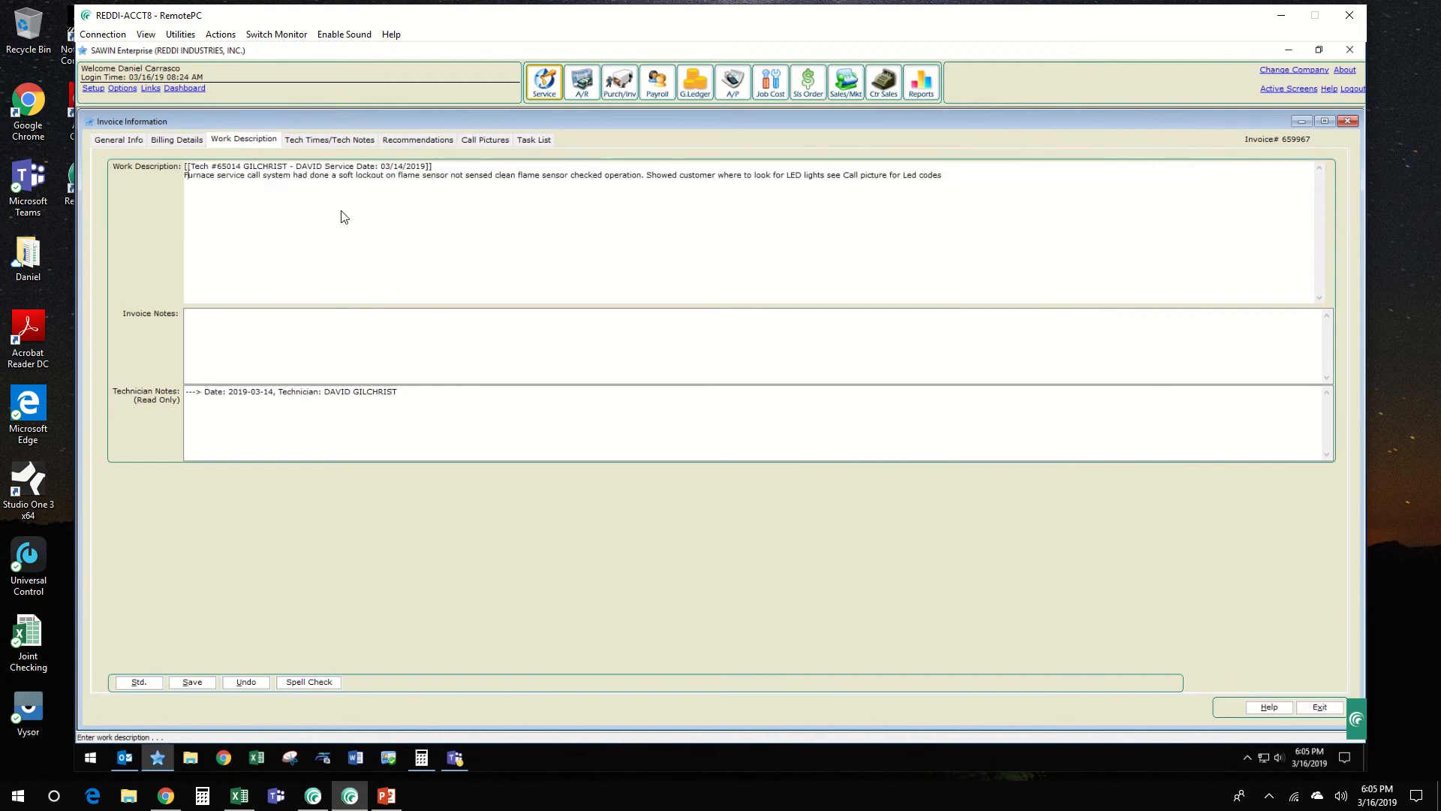
Step: End the first sentence after "service call" with a period, capitalize "System", save the work description and return to the invoice
left_click(261, 178)
type(".")
key("Right")
key("Delete")
type("S")
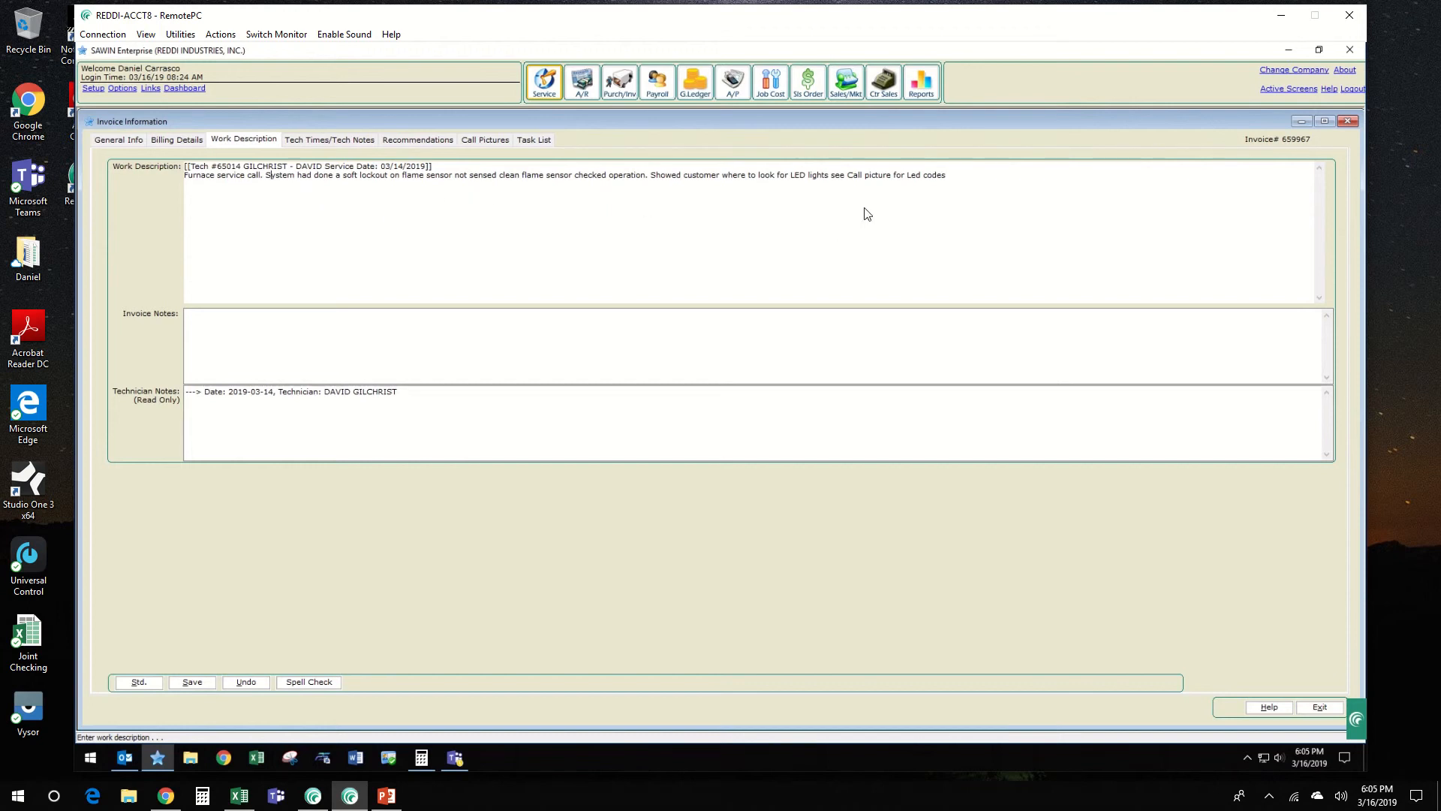
left_click(193, 684)
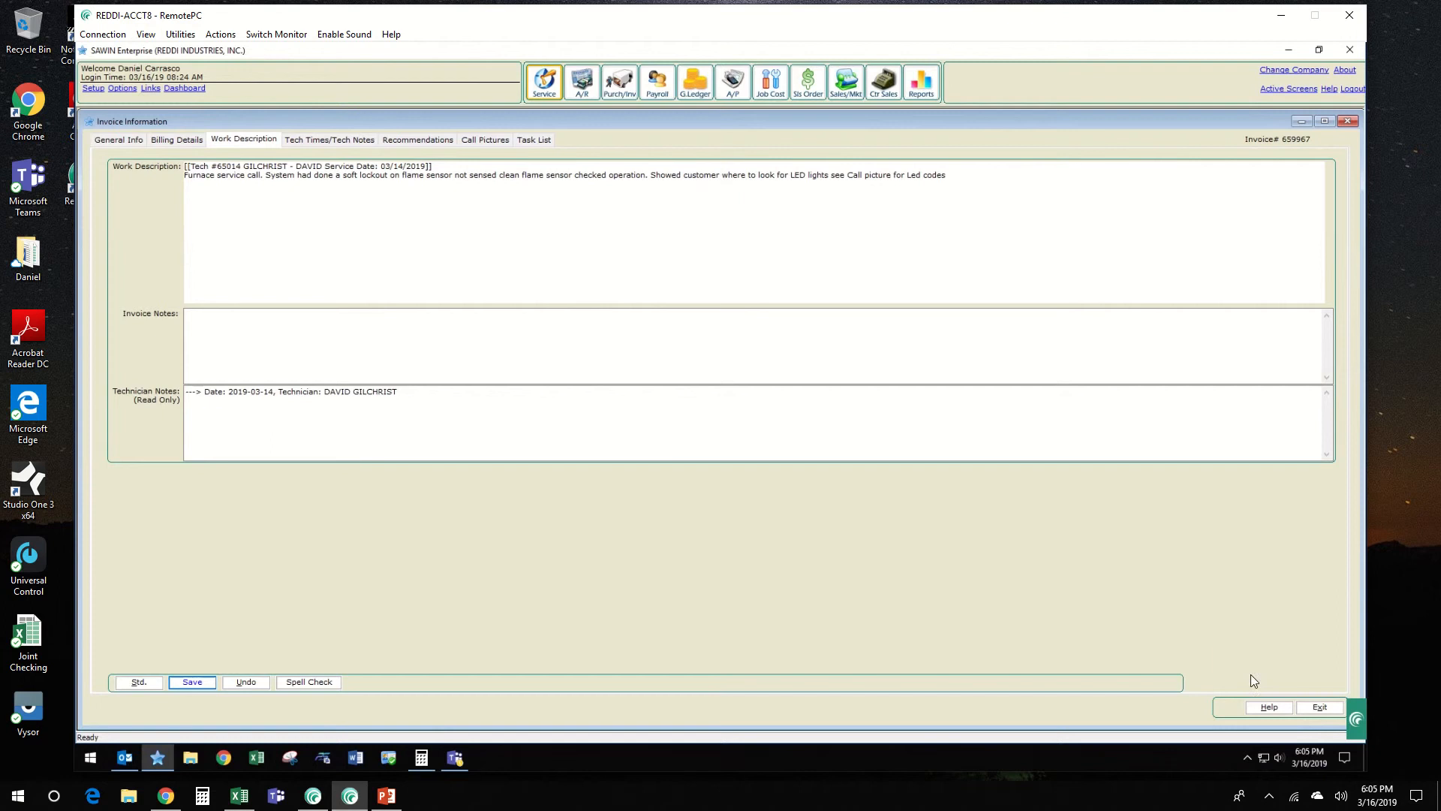
left_click(1329, 707)
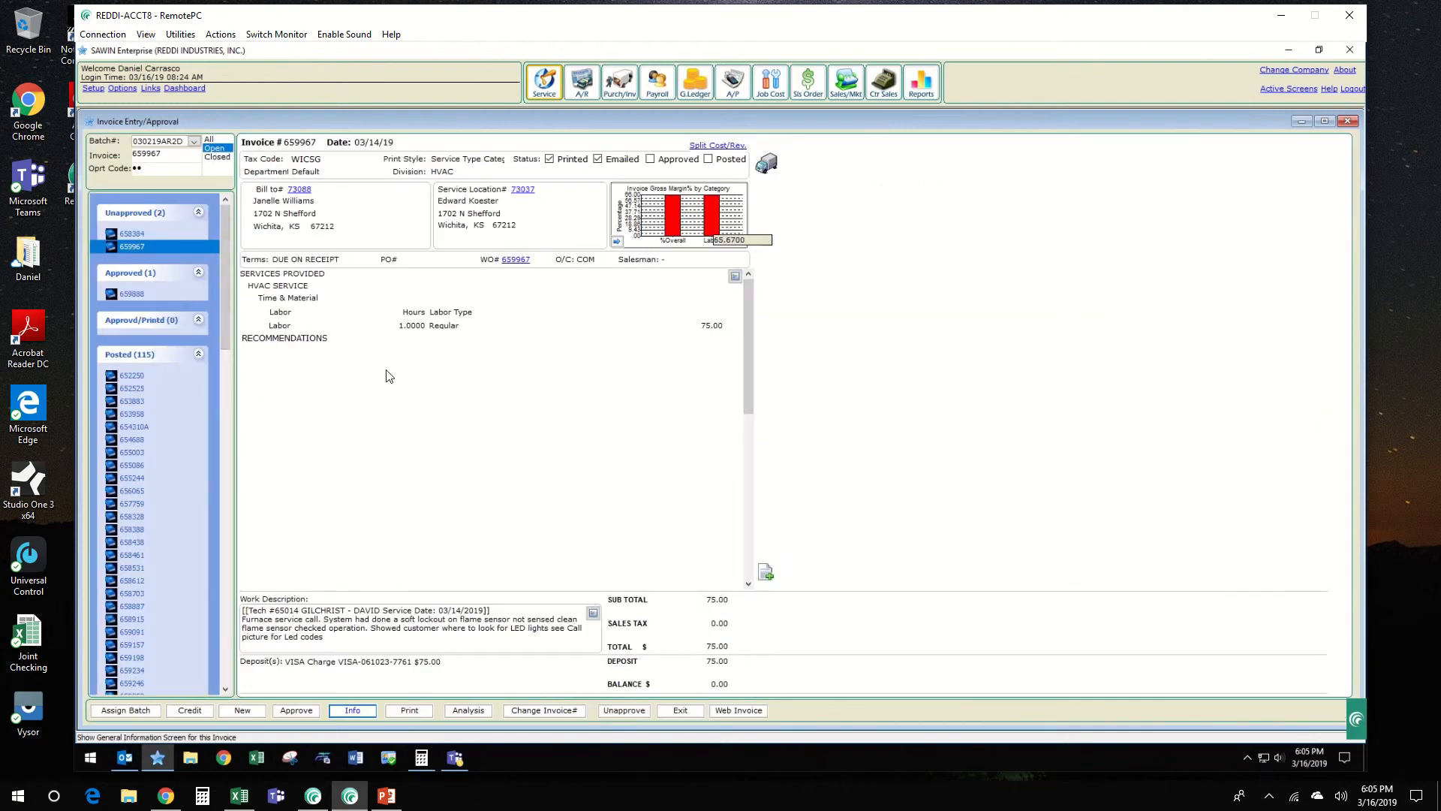
Step: Approve the open invoice, return to the list of not-approved invoices and refresh it
left_click(291, 714)
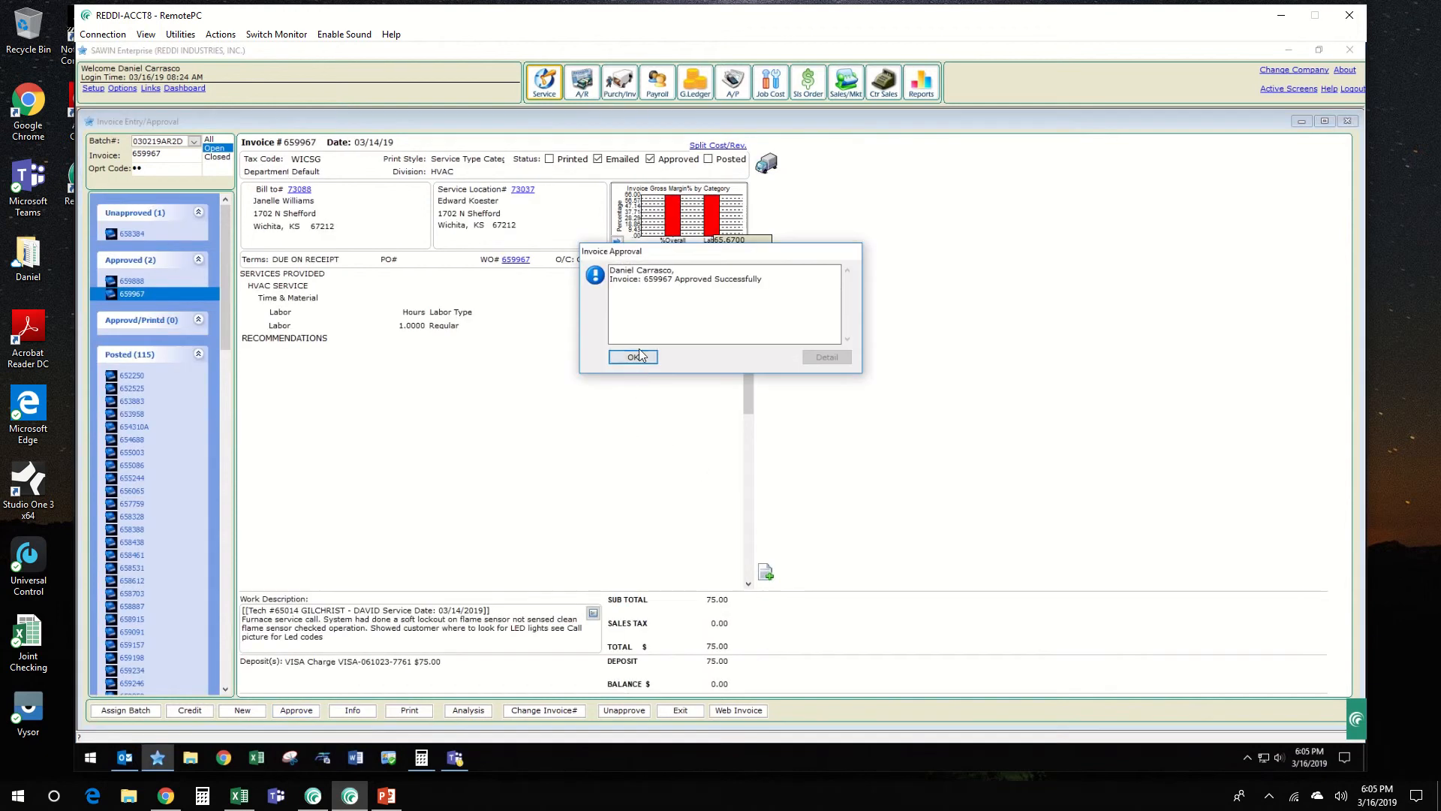
left_click(633, 357)
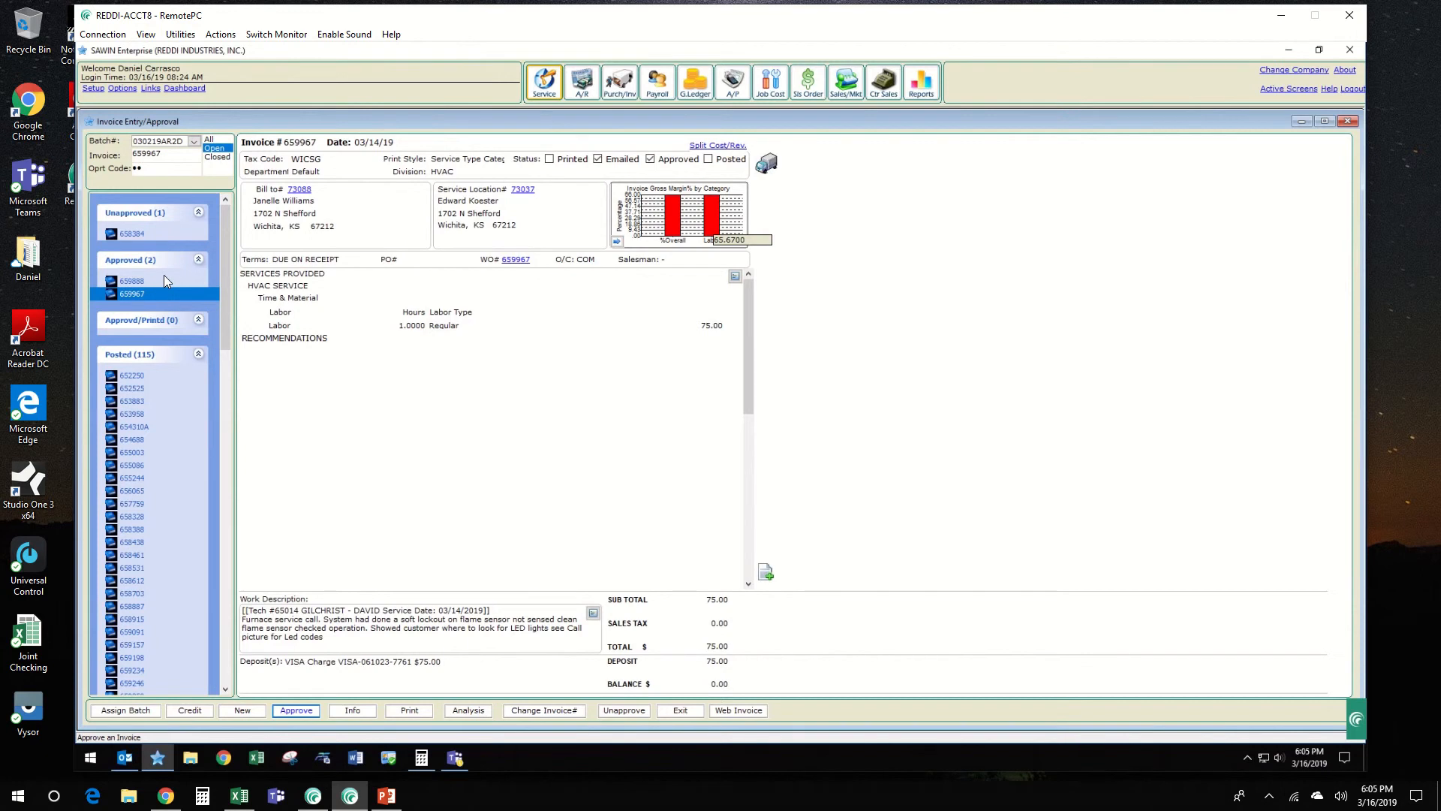
left_click(679, 711)
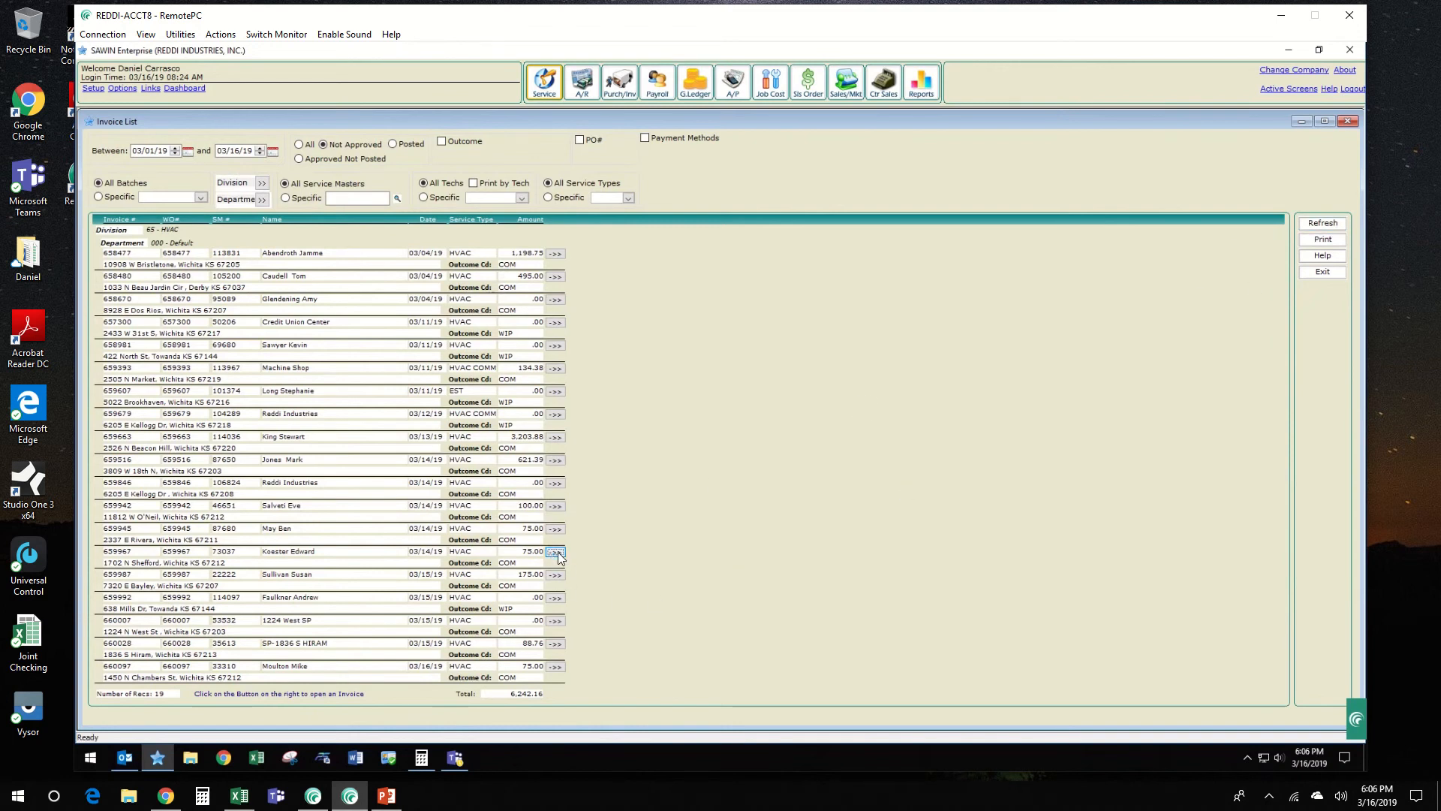
left_click(1330, 224)
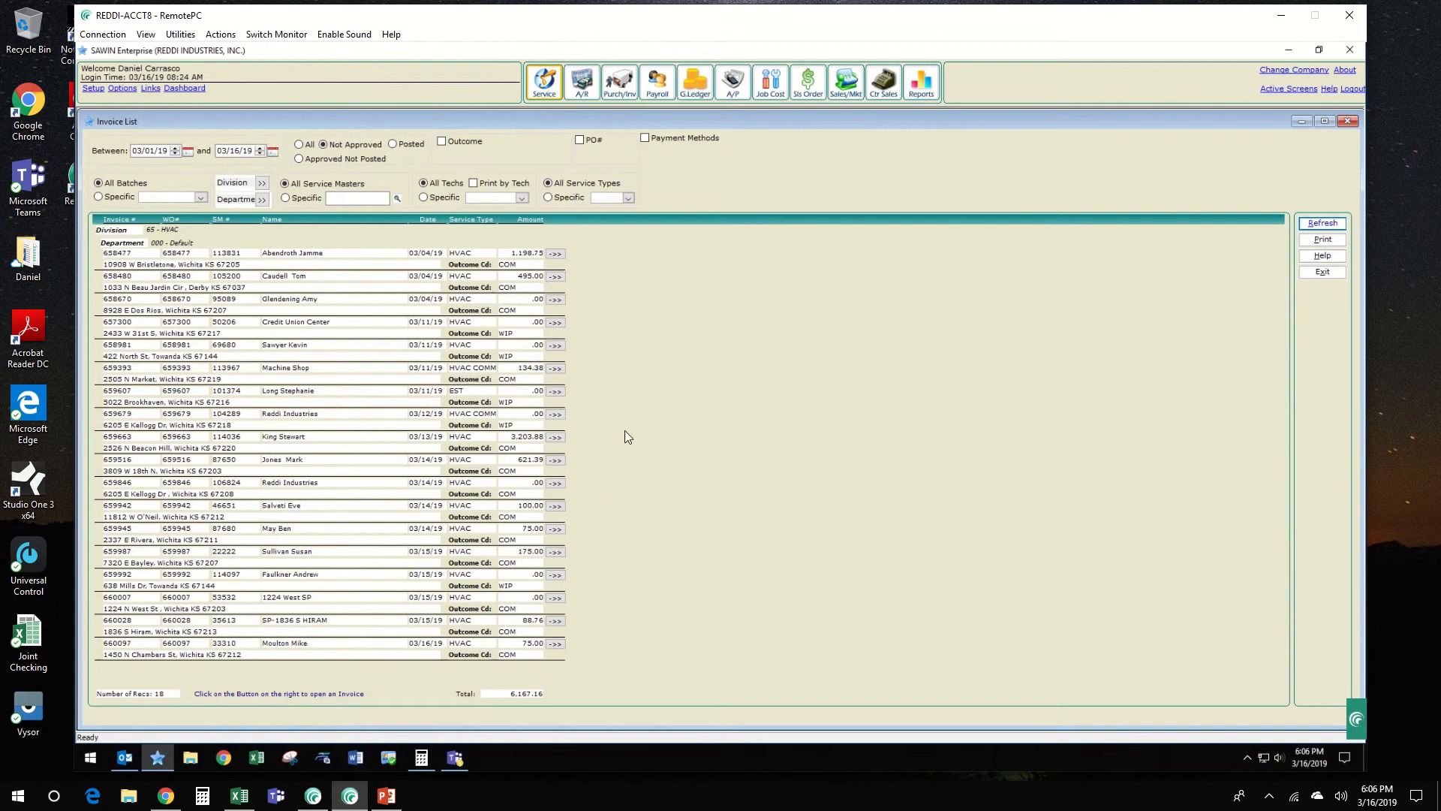
Step: Open the 175.00 HVAC invoice dated 03/15/19 and assign it to batch 030219AR2D
left_click(555, 554)
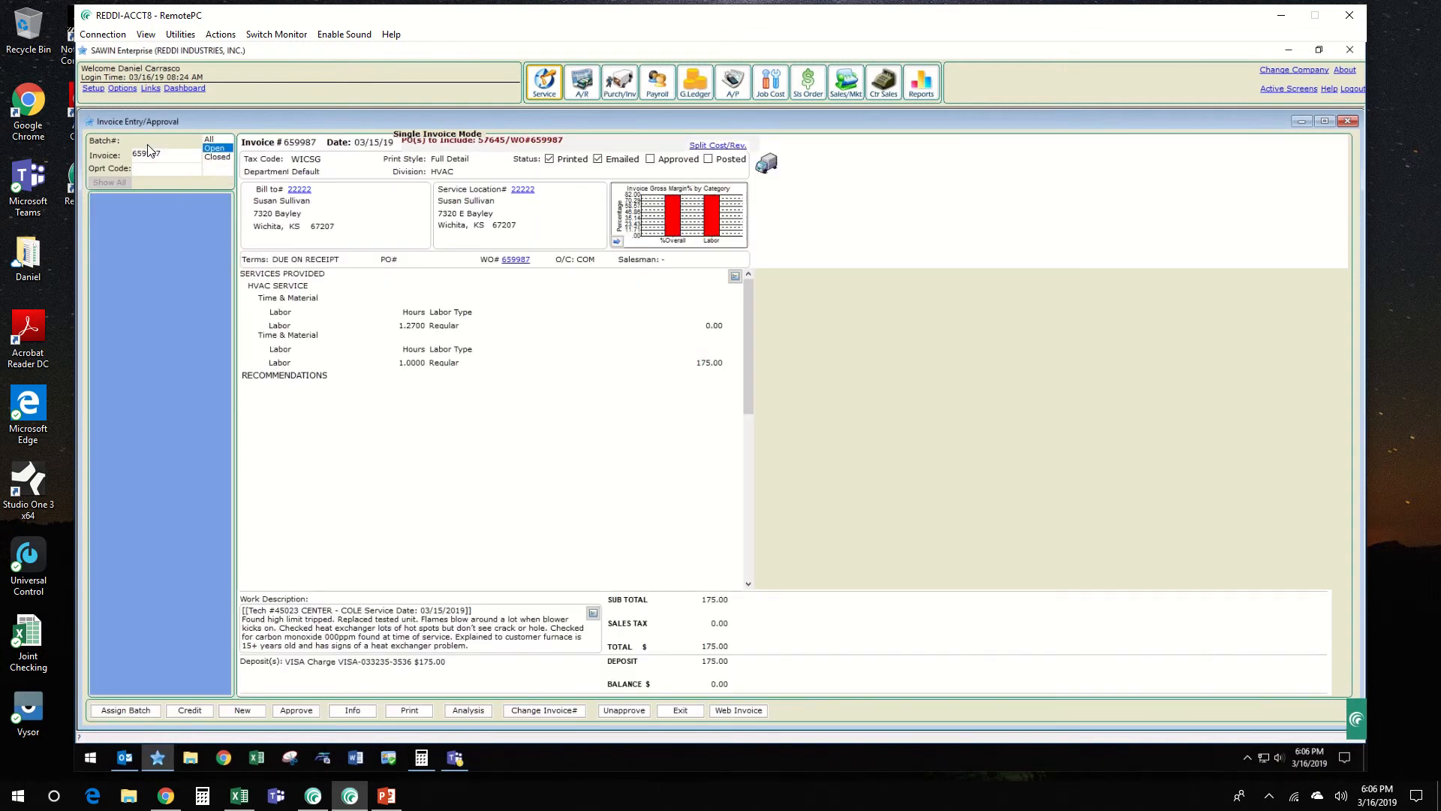
type("0")
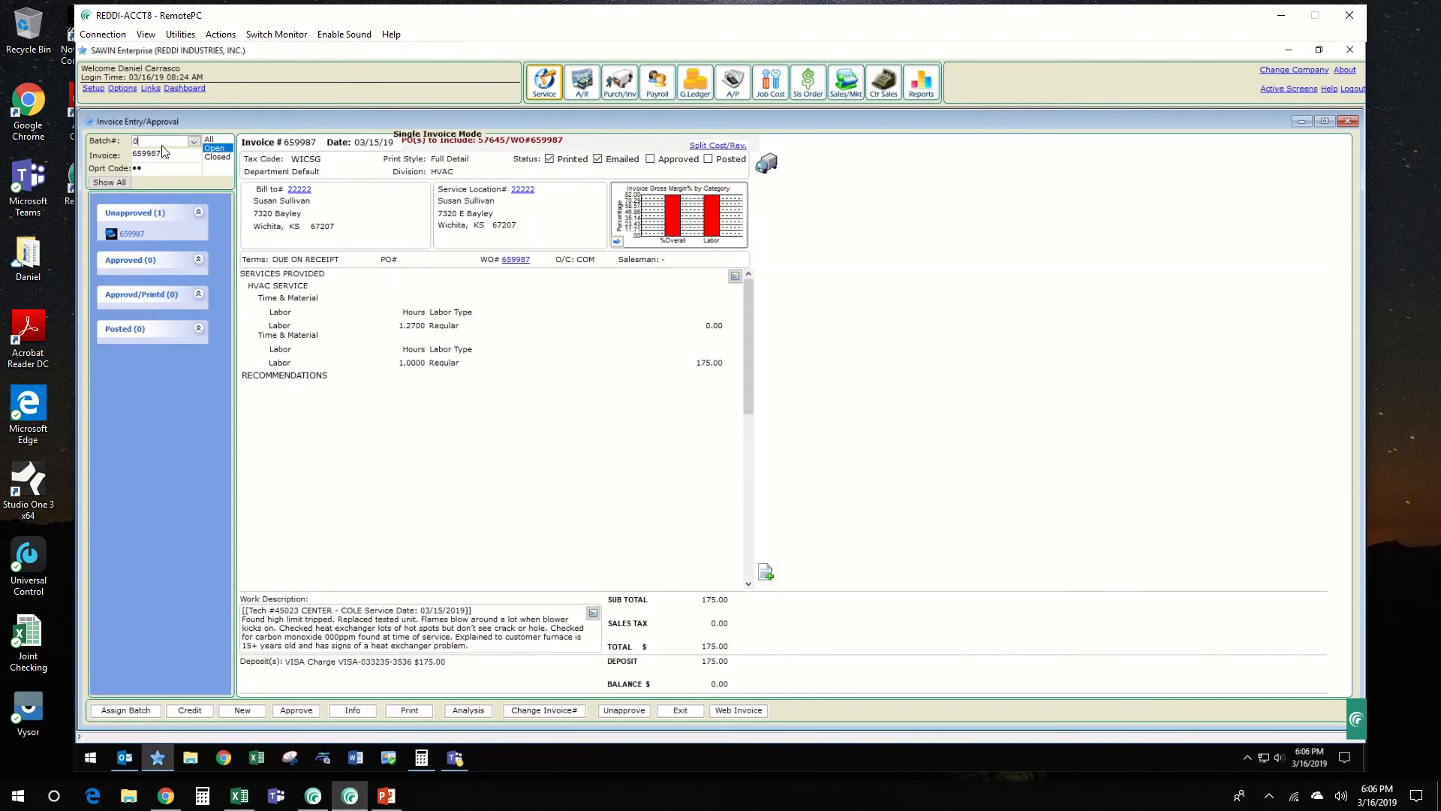
type("30219AR2D")
key("Return")
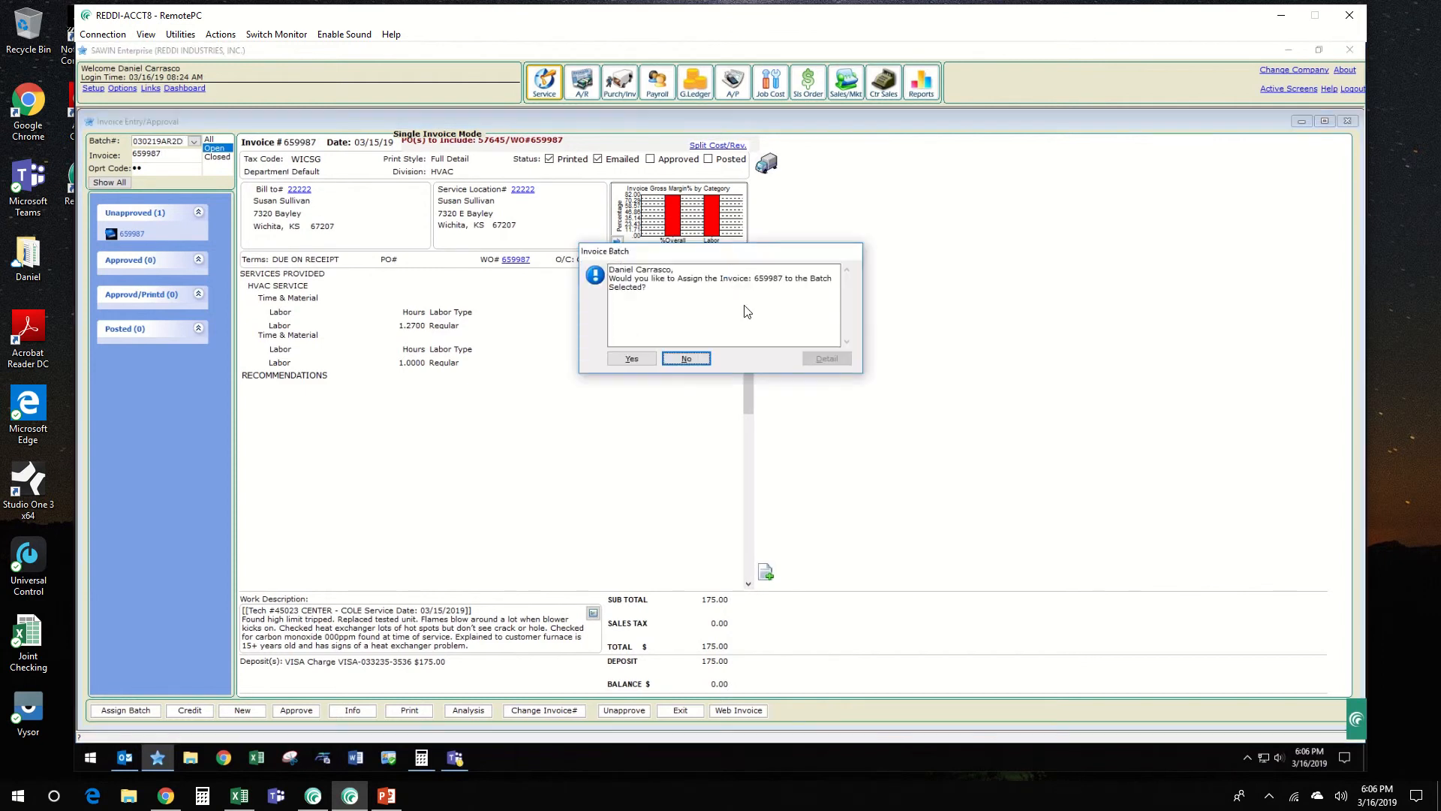
left_click(630, 359)
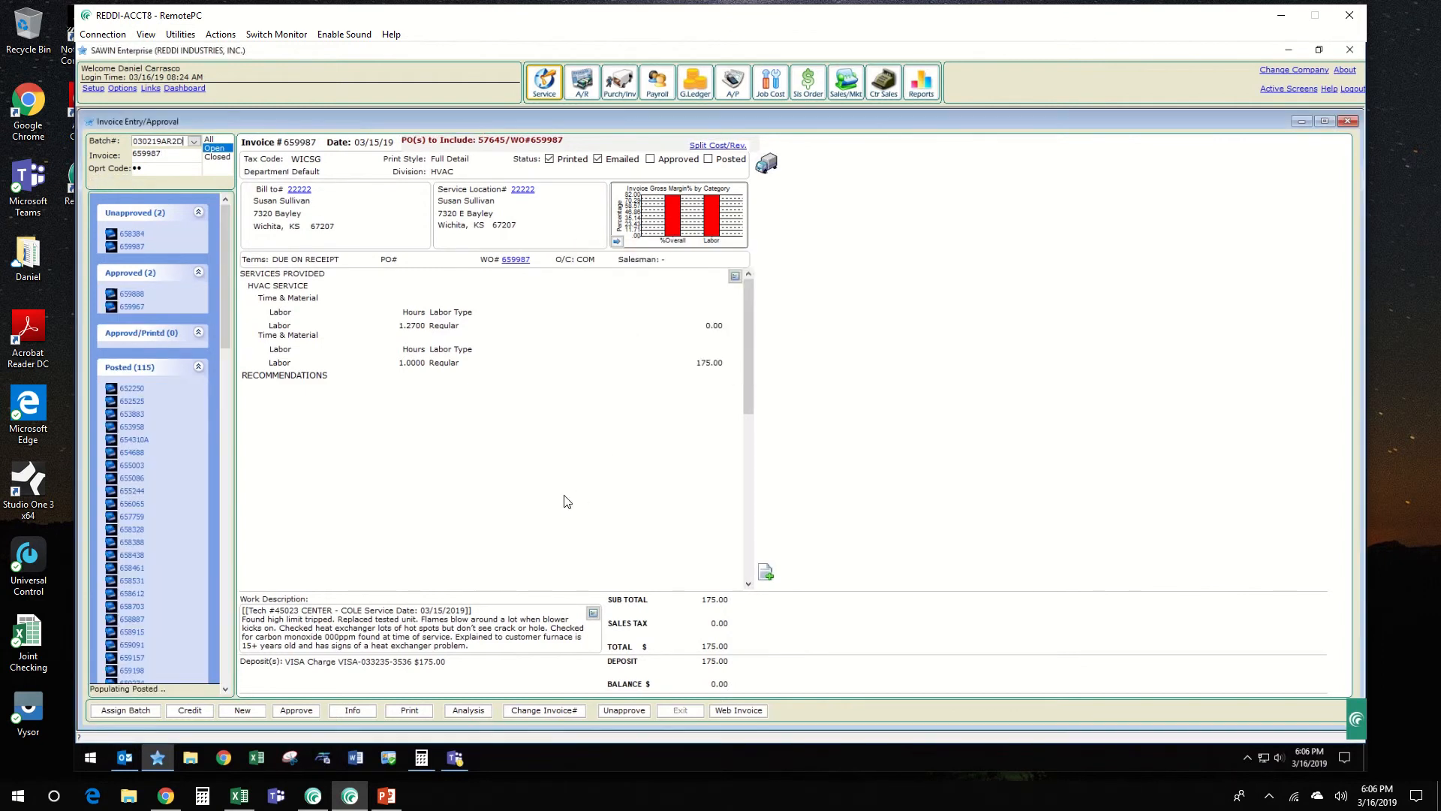
Step: In the invoice's general information, clear the cash date and set the invoice style to Service Type Summary
left_click(353, 709)
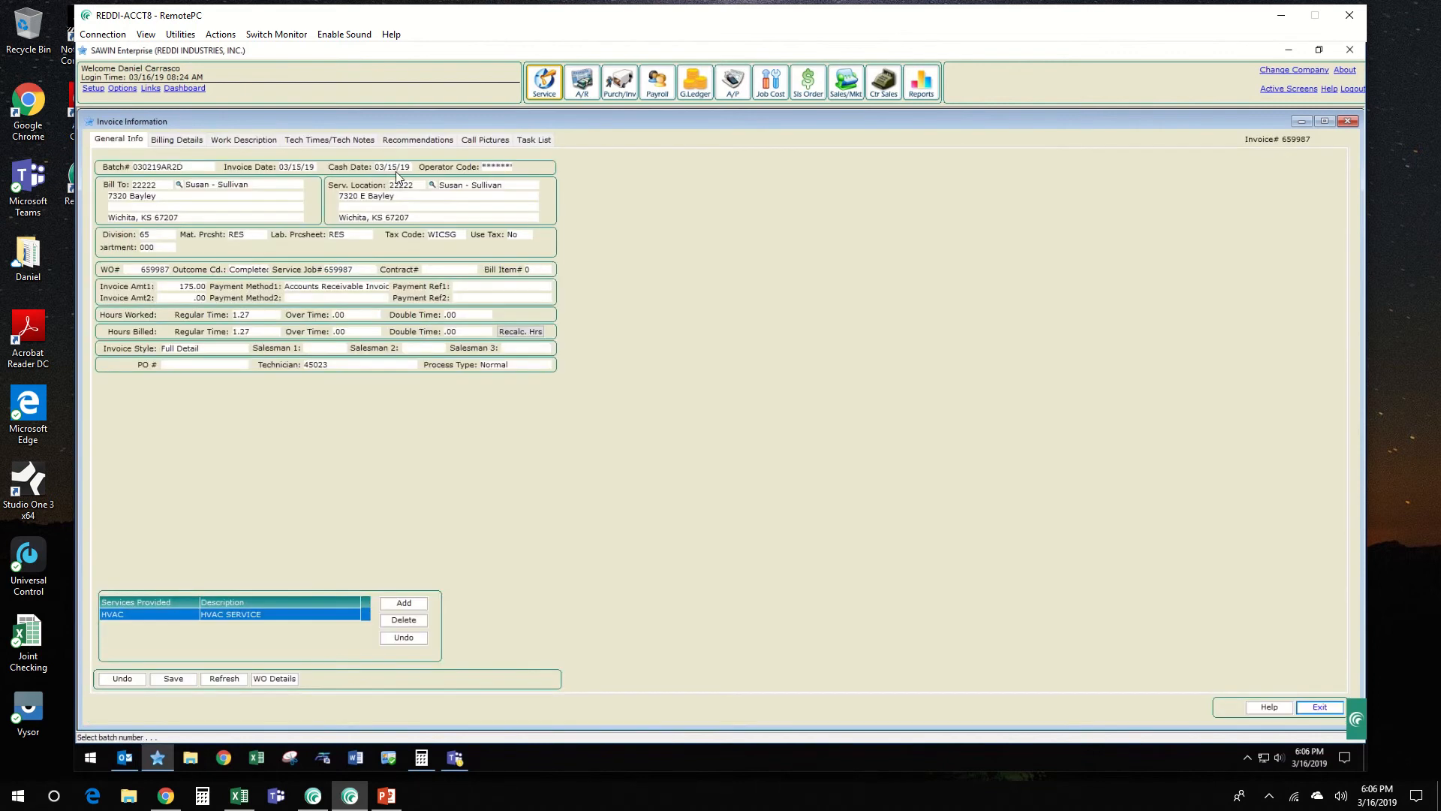
left_click(396, 169)
key("Delete")
key("Tab")
left_click(330, 289)
left_click(297, 303)
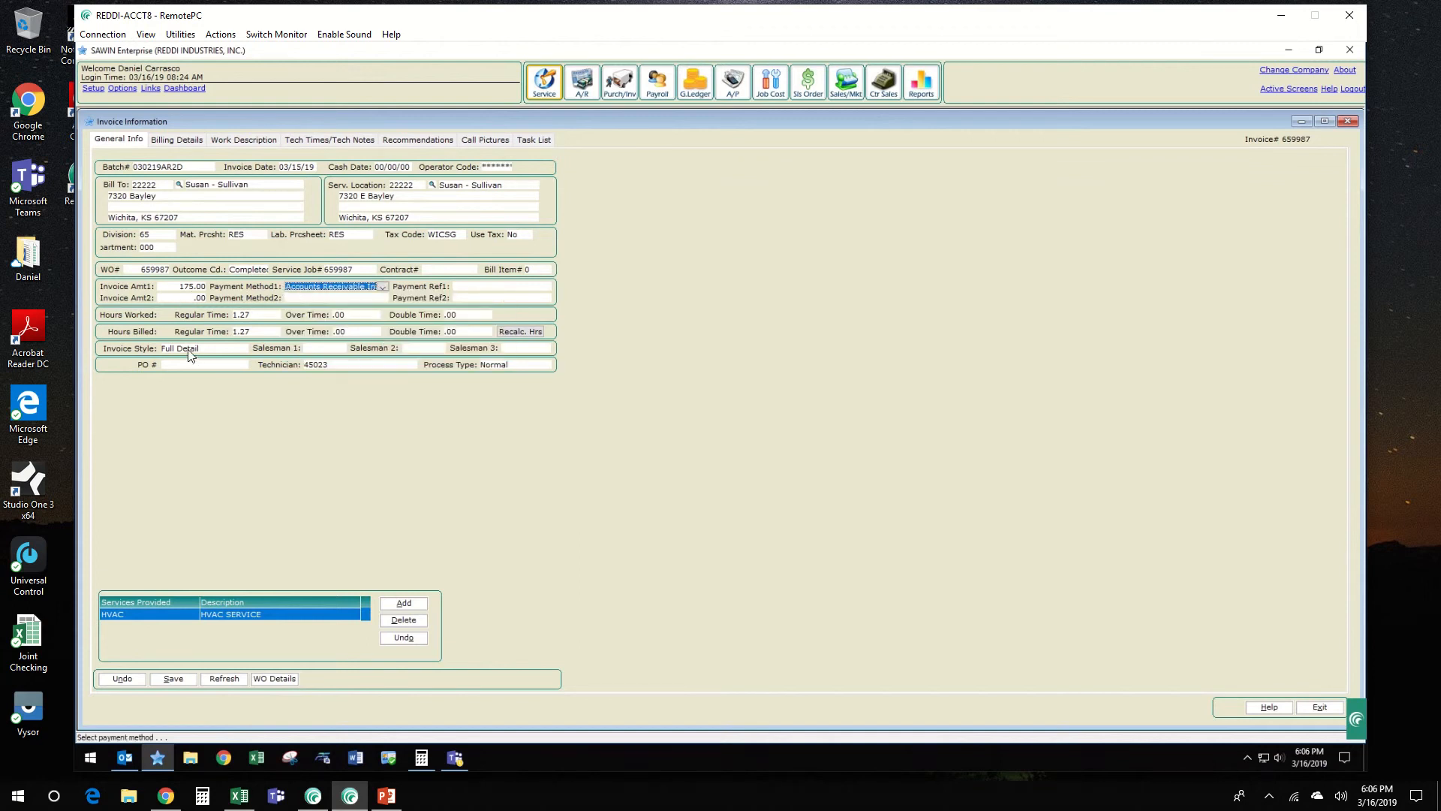
left_click(207, 350)
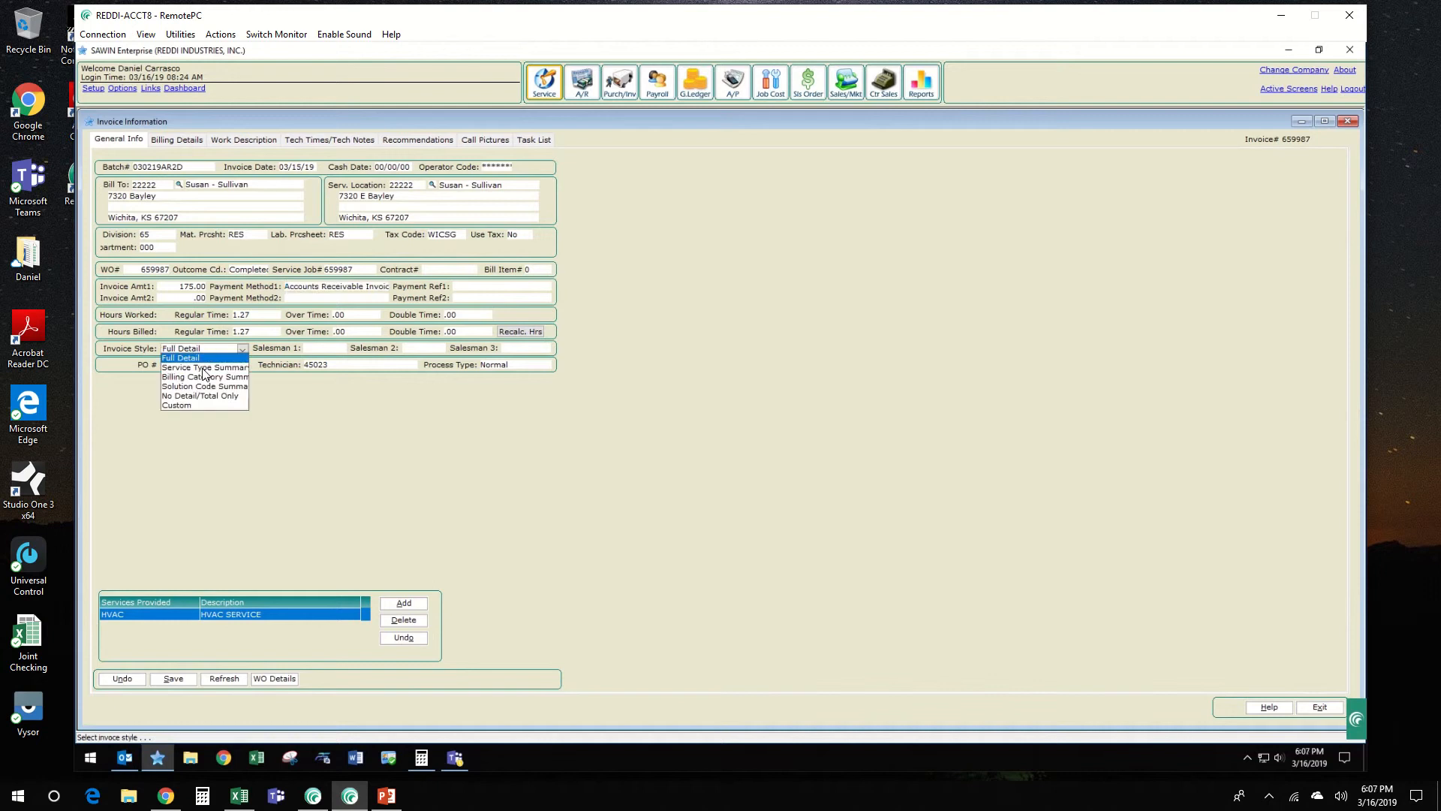
left_click(203, 368)
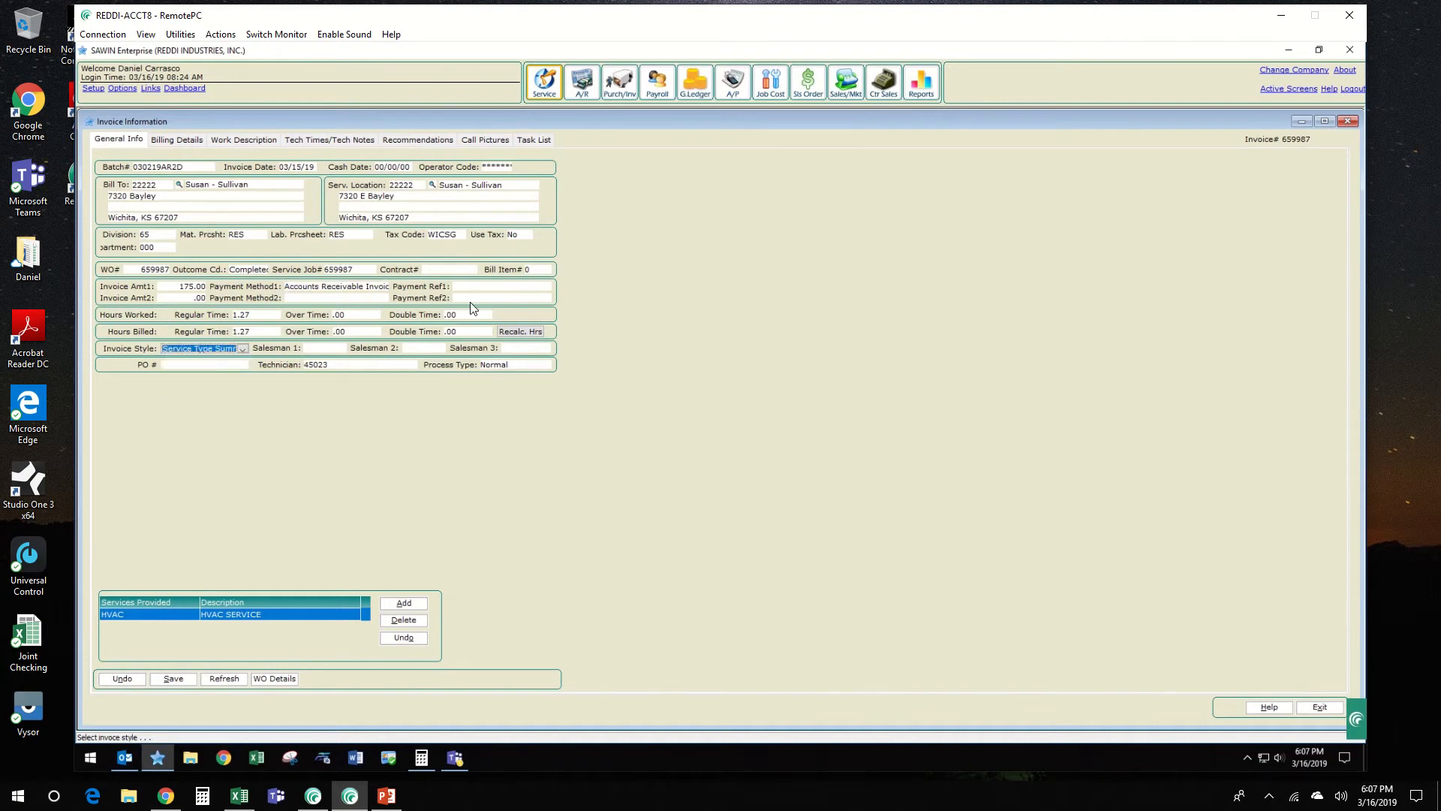
Step: Review the first salesman choices, the technician and the PO number field, and save the general information
left_click(342, 350)
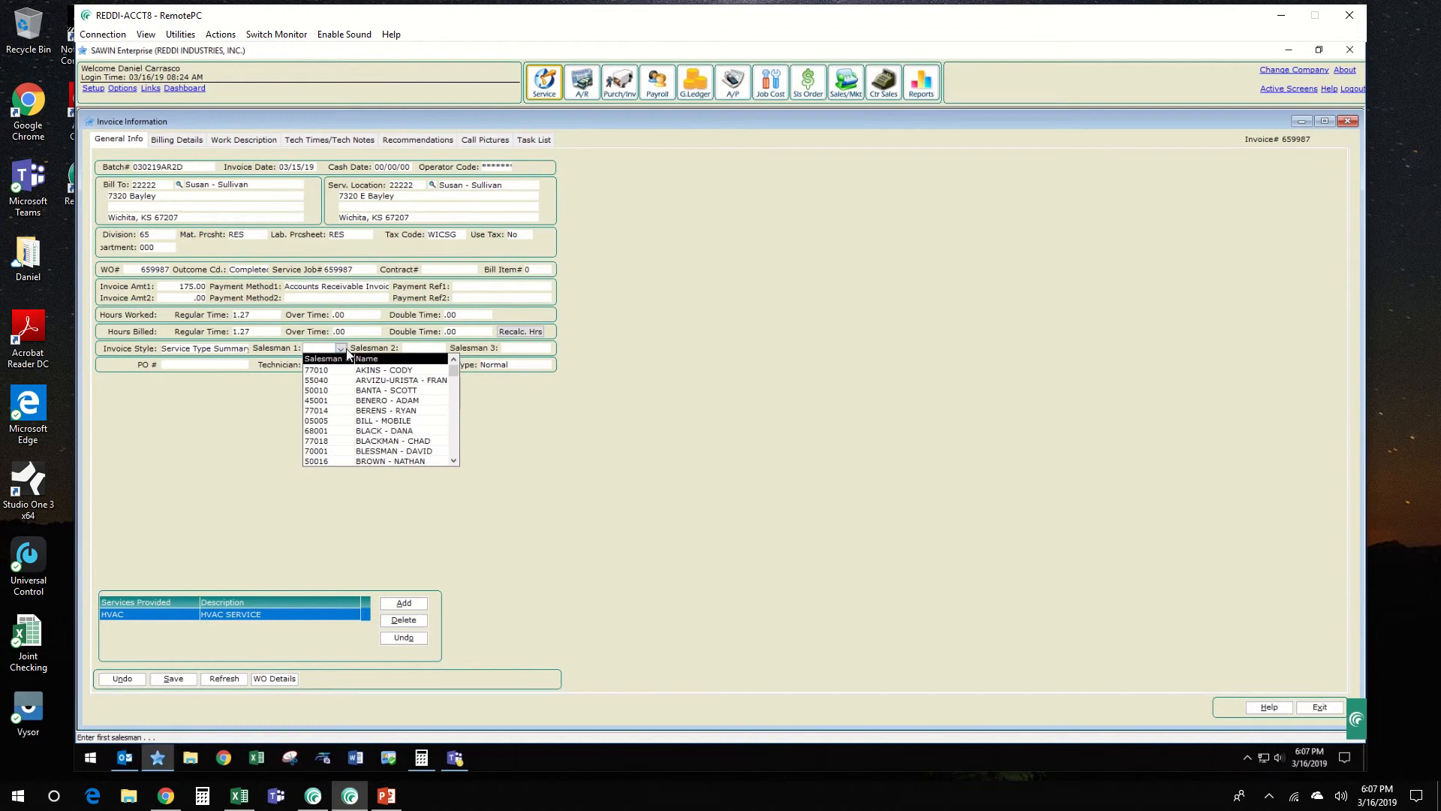
left_click(342, 349)
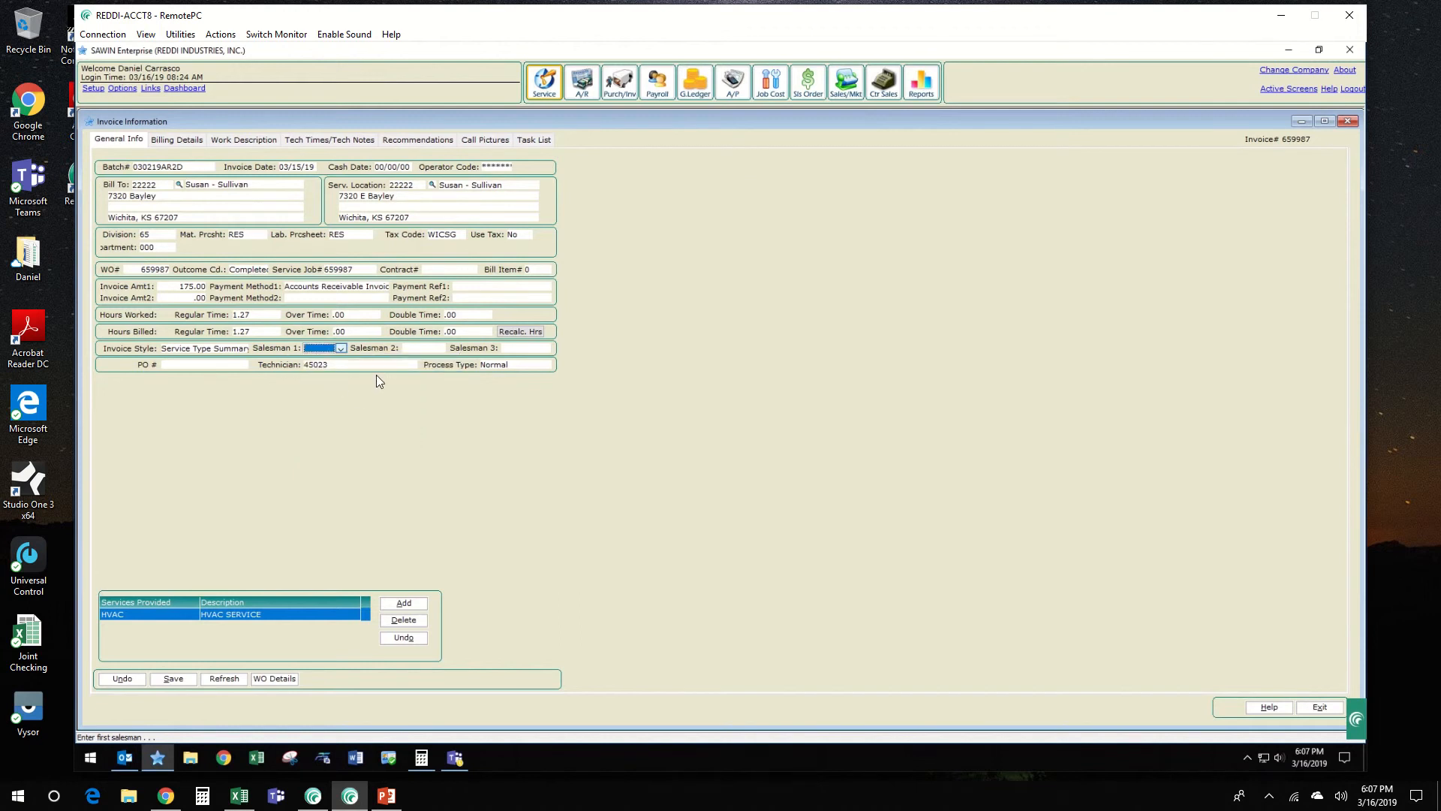
left_click(412, 364)
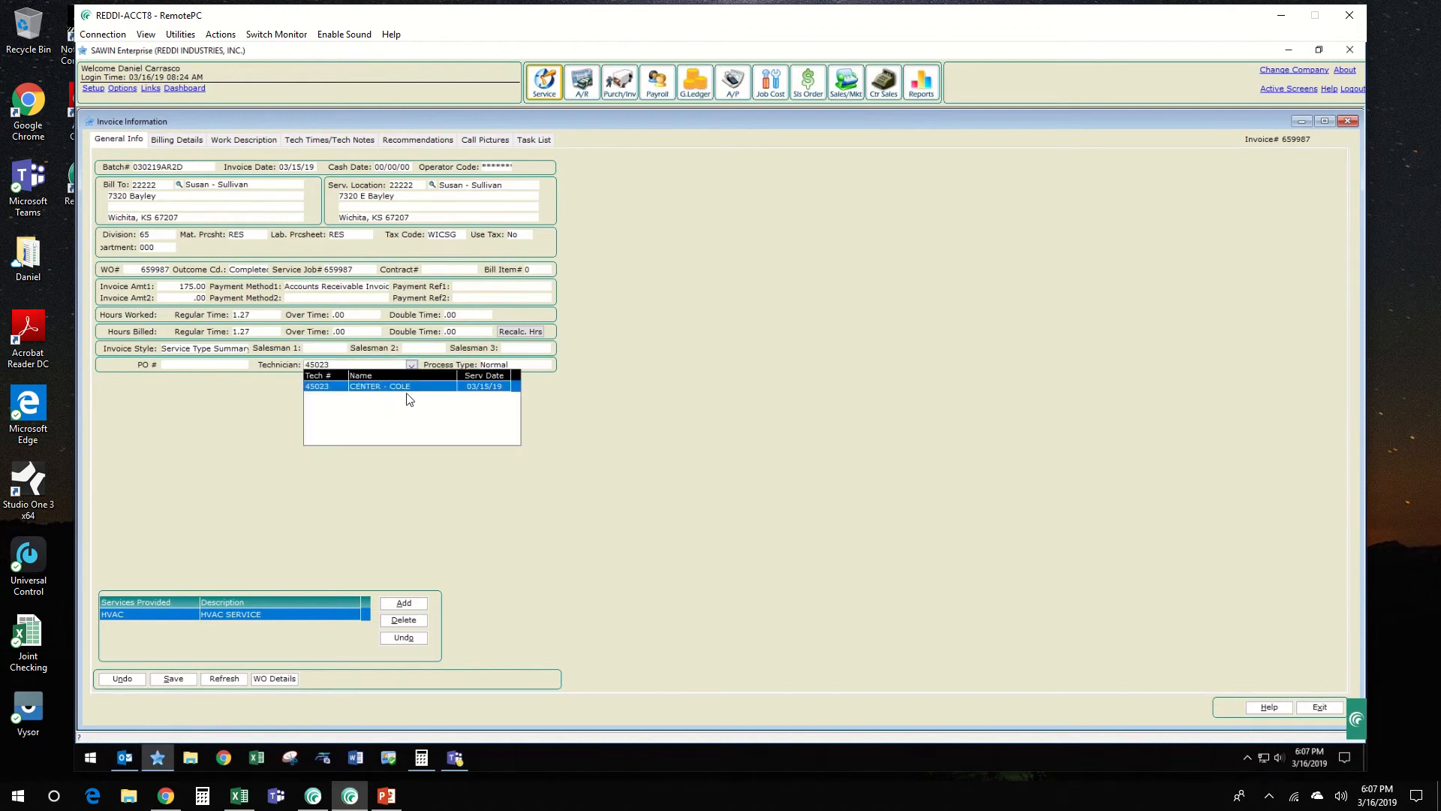
left_click(254, 438)
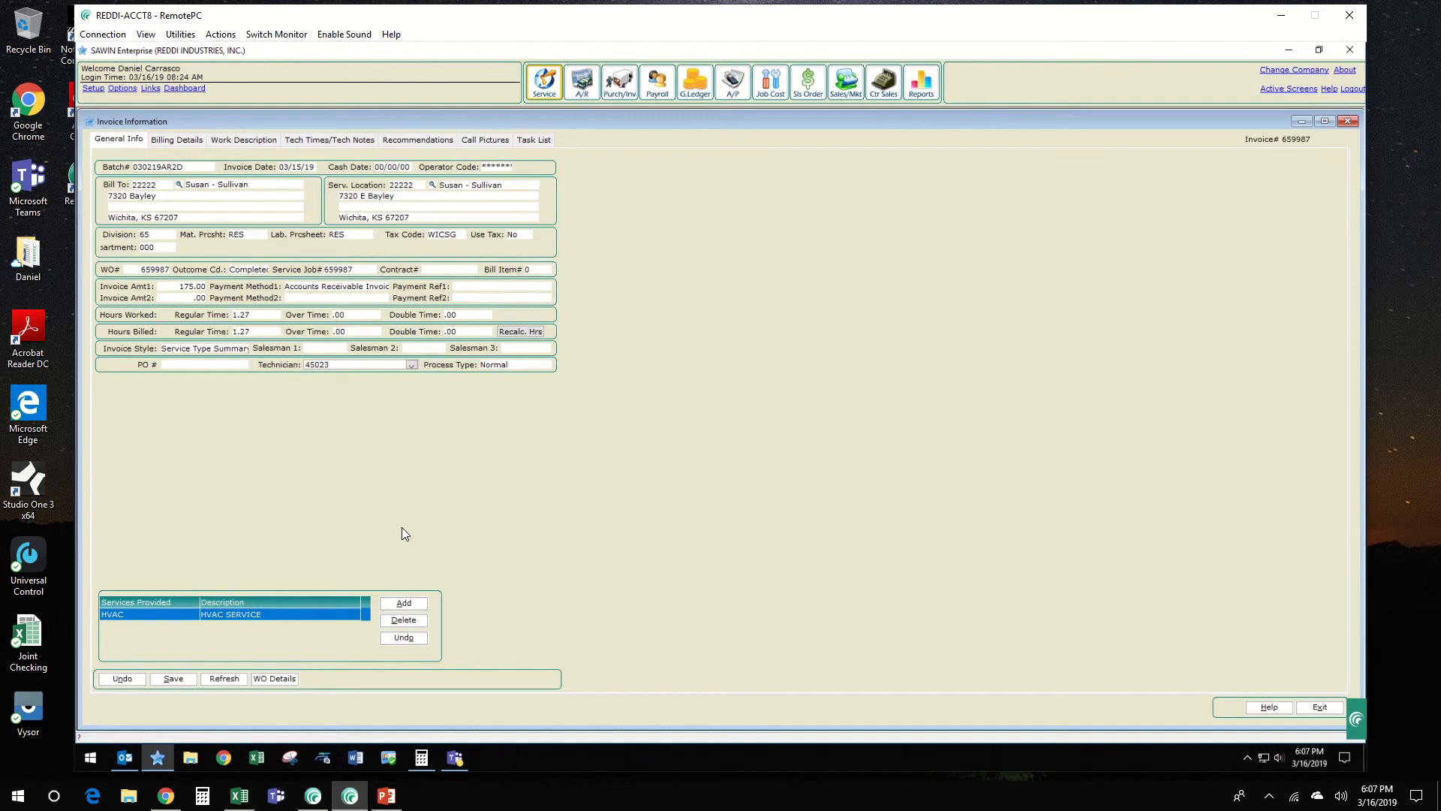
left_click(195, 366)
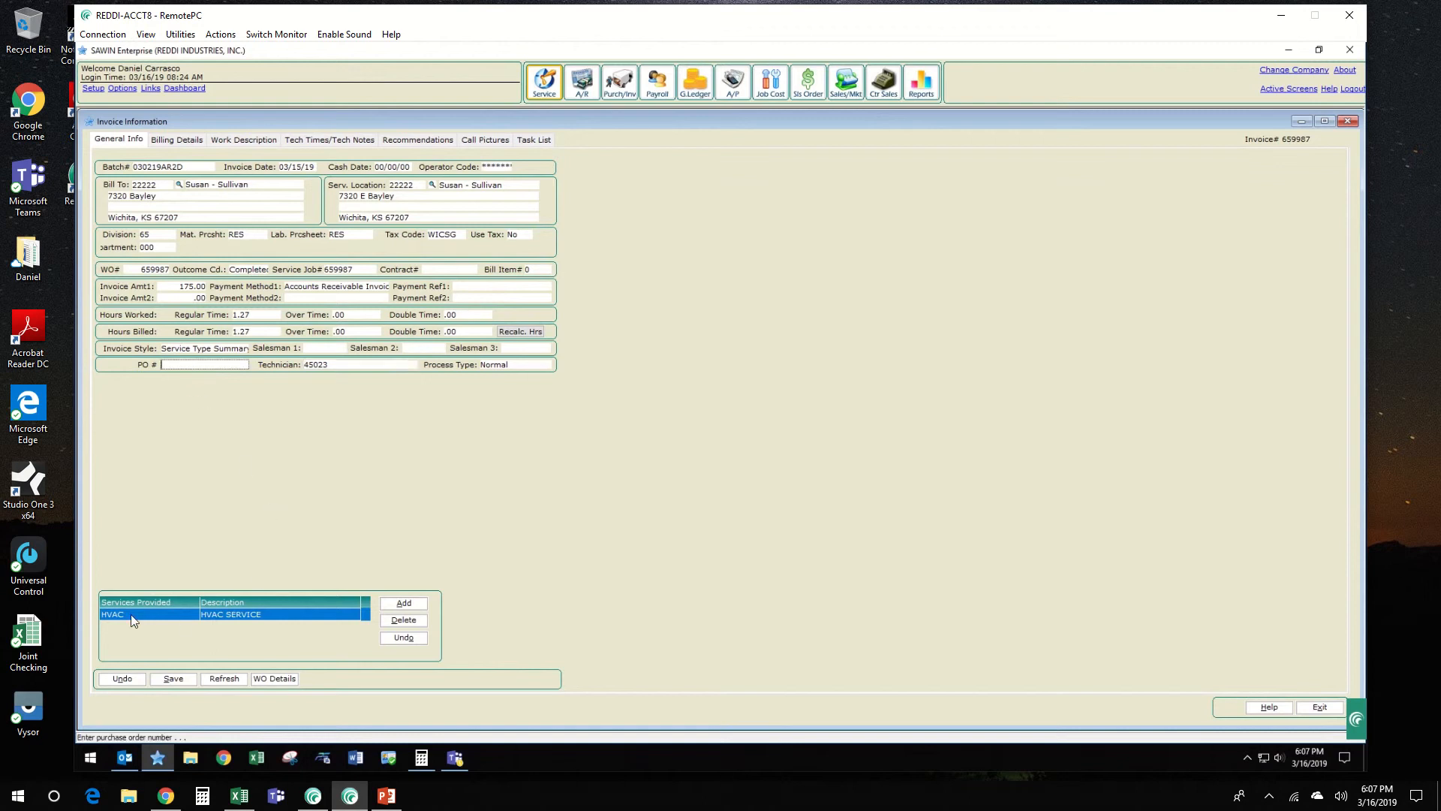
left_click(186, 674)
Step: Include the part from the service job's closed purchase order in the billing details
left_click(168, 143)
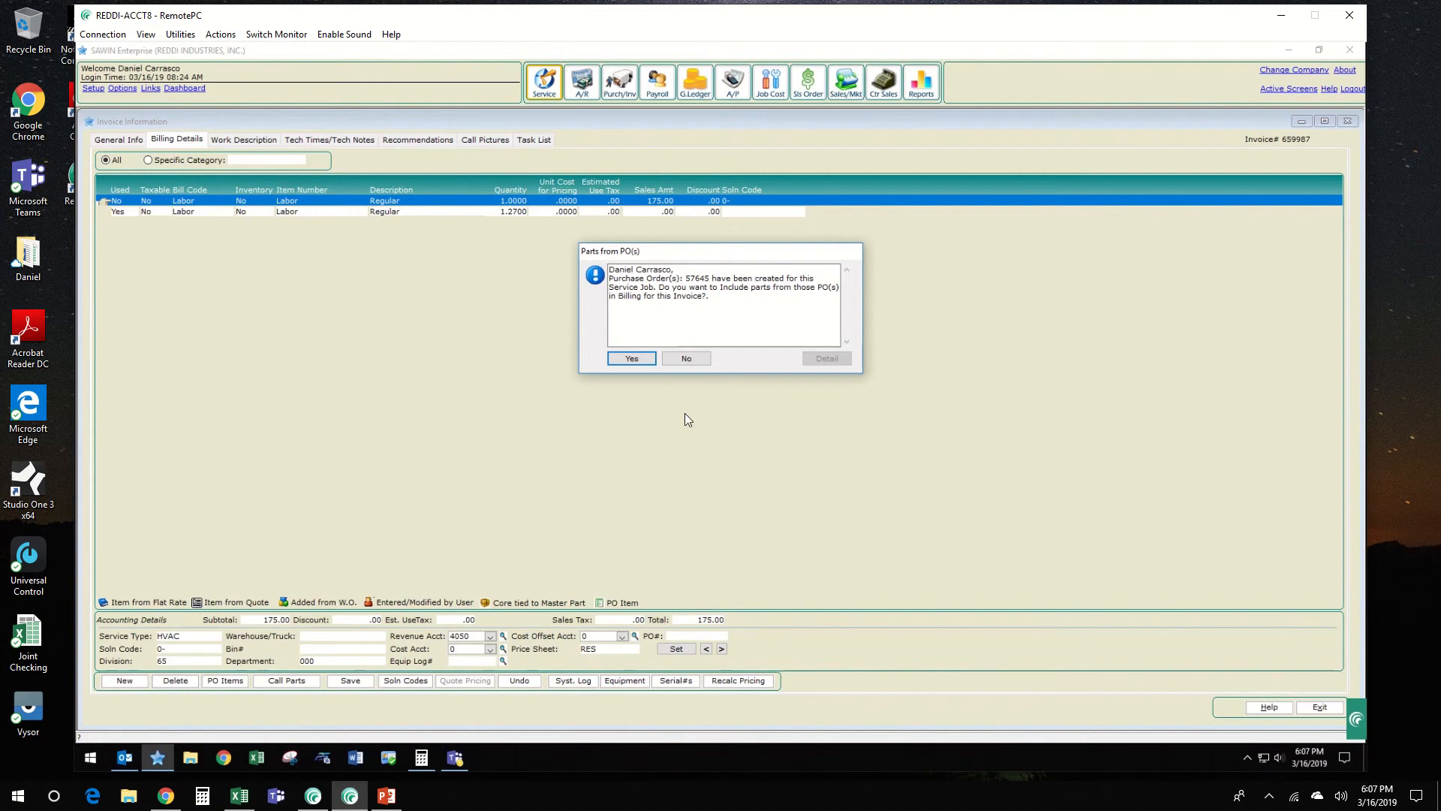
left_click(618, 359)
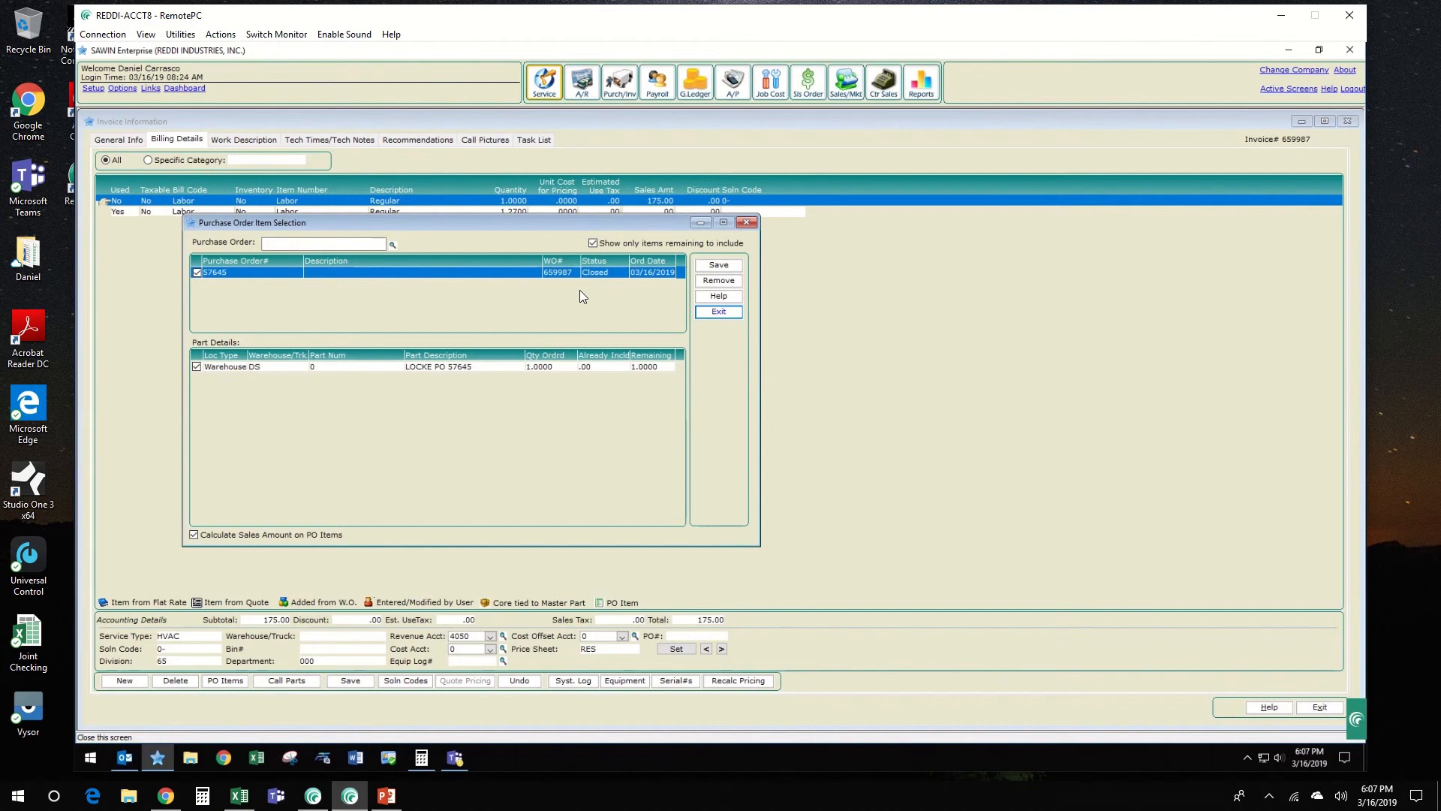
left_click(721, 267)
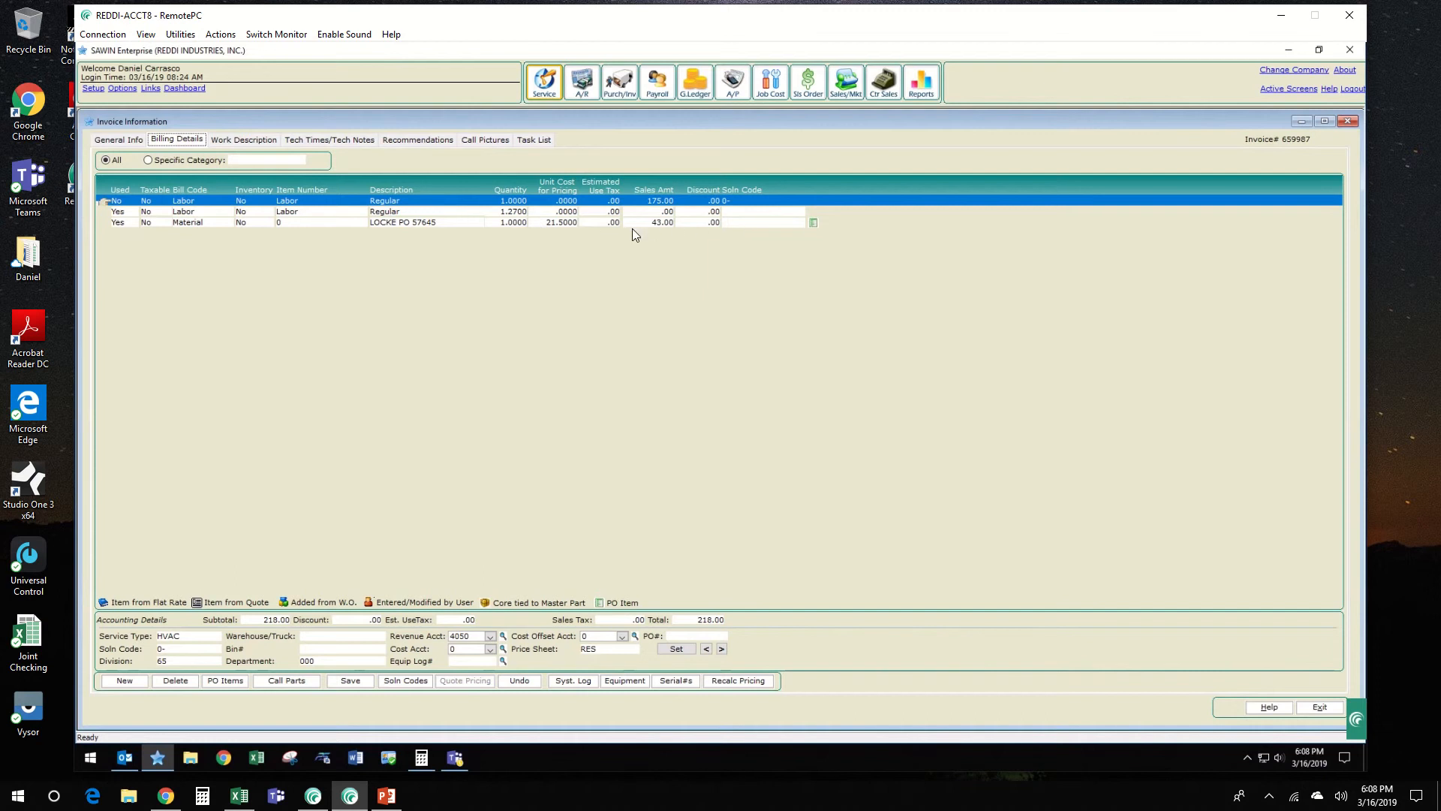
Step: Delete the zero-amount labor line with quantity 1.2700 from the billing details
left_click(557, 212)
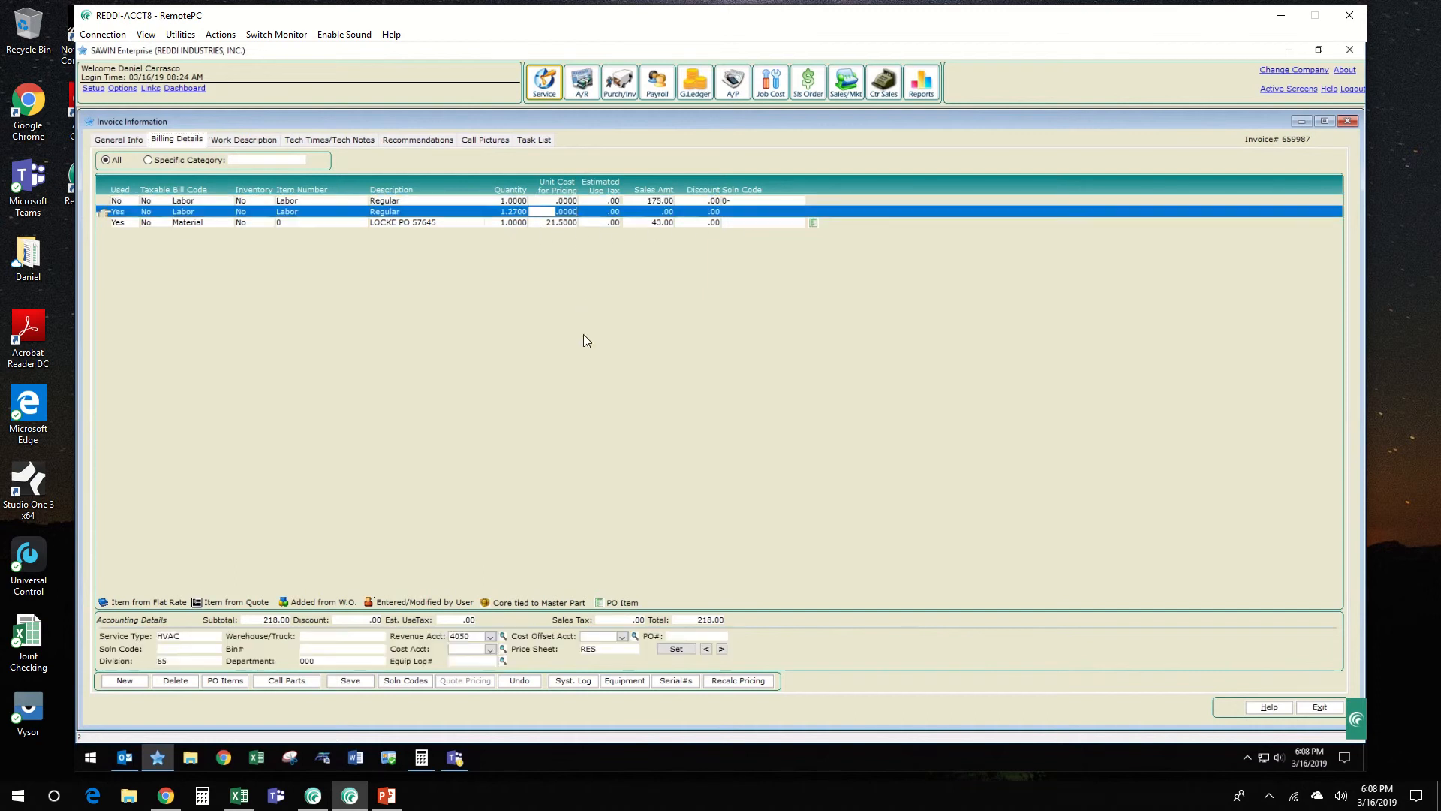
left_click(176, 680)
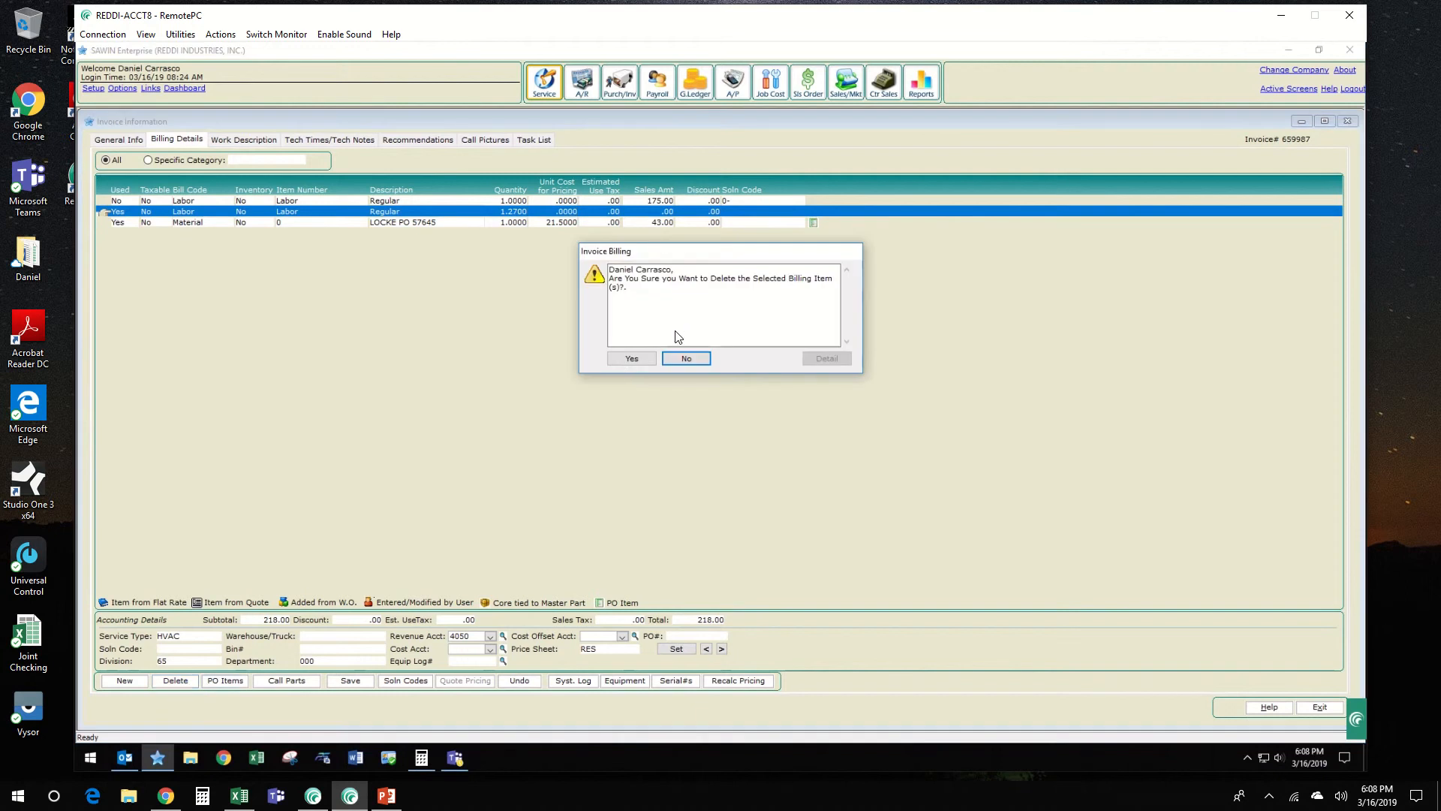
left_click(637, 359)
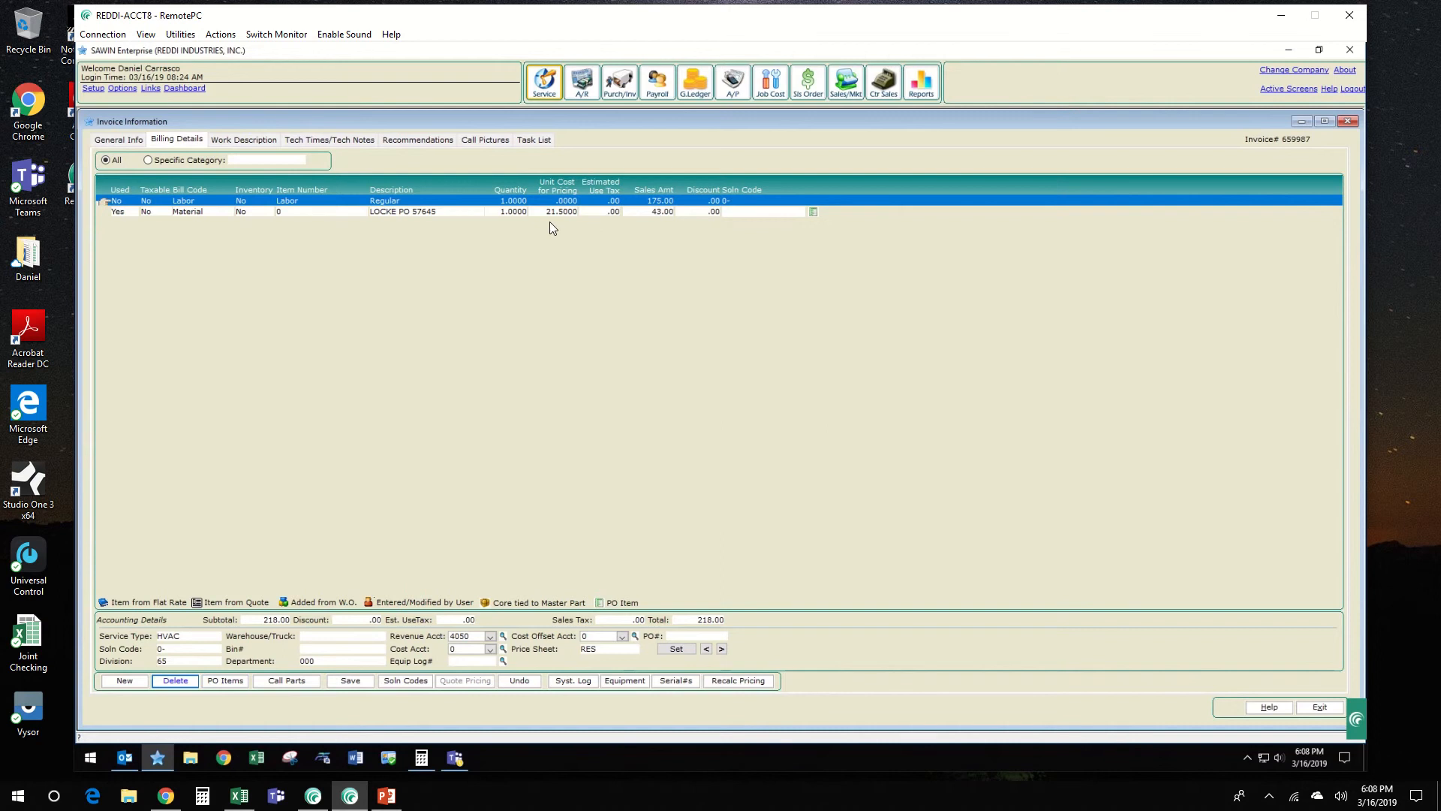
Step: Calculate 175-43, set the remaining labor line's sales amount to 132, and save the billing details
left_click(662, 201)
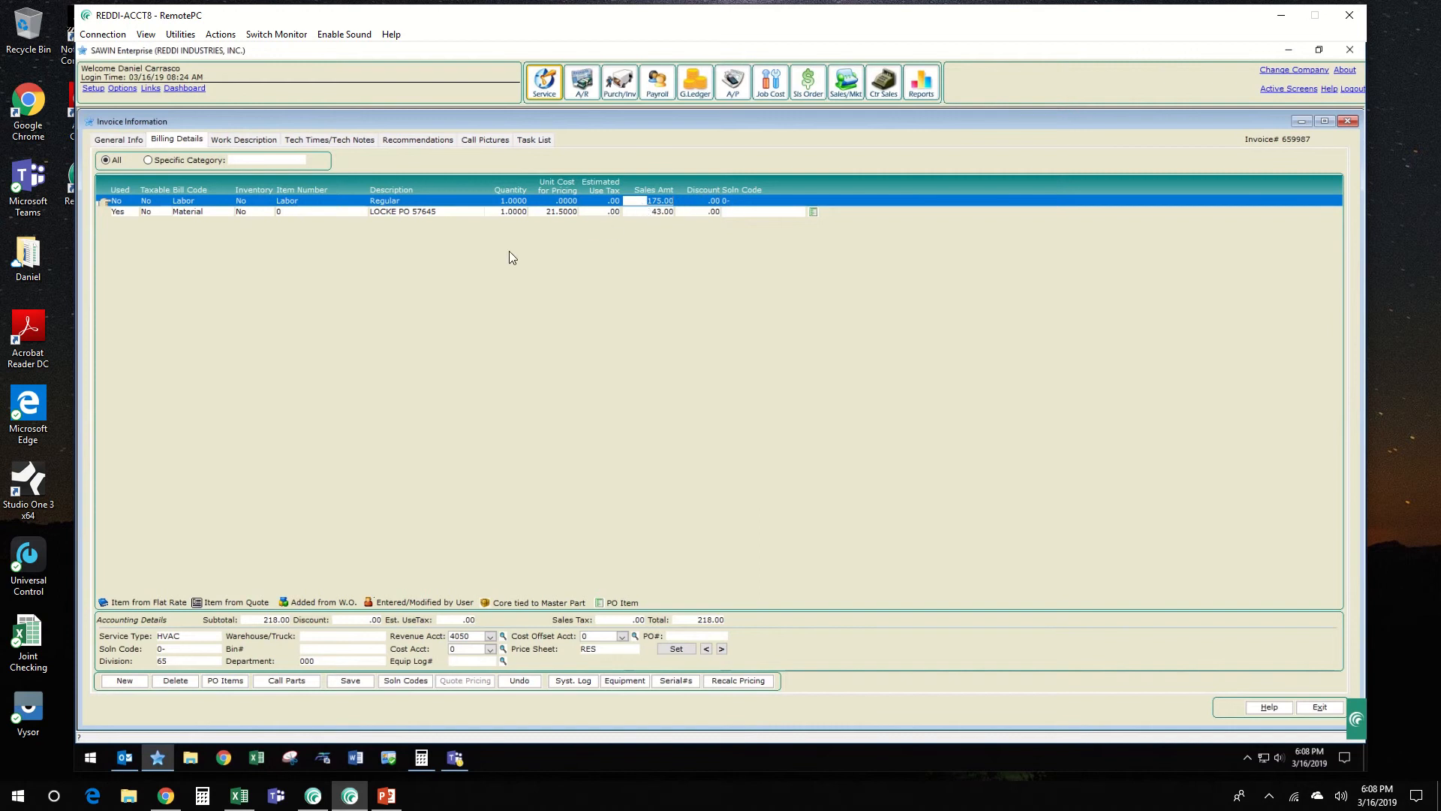
left_click(662, 211)
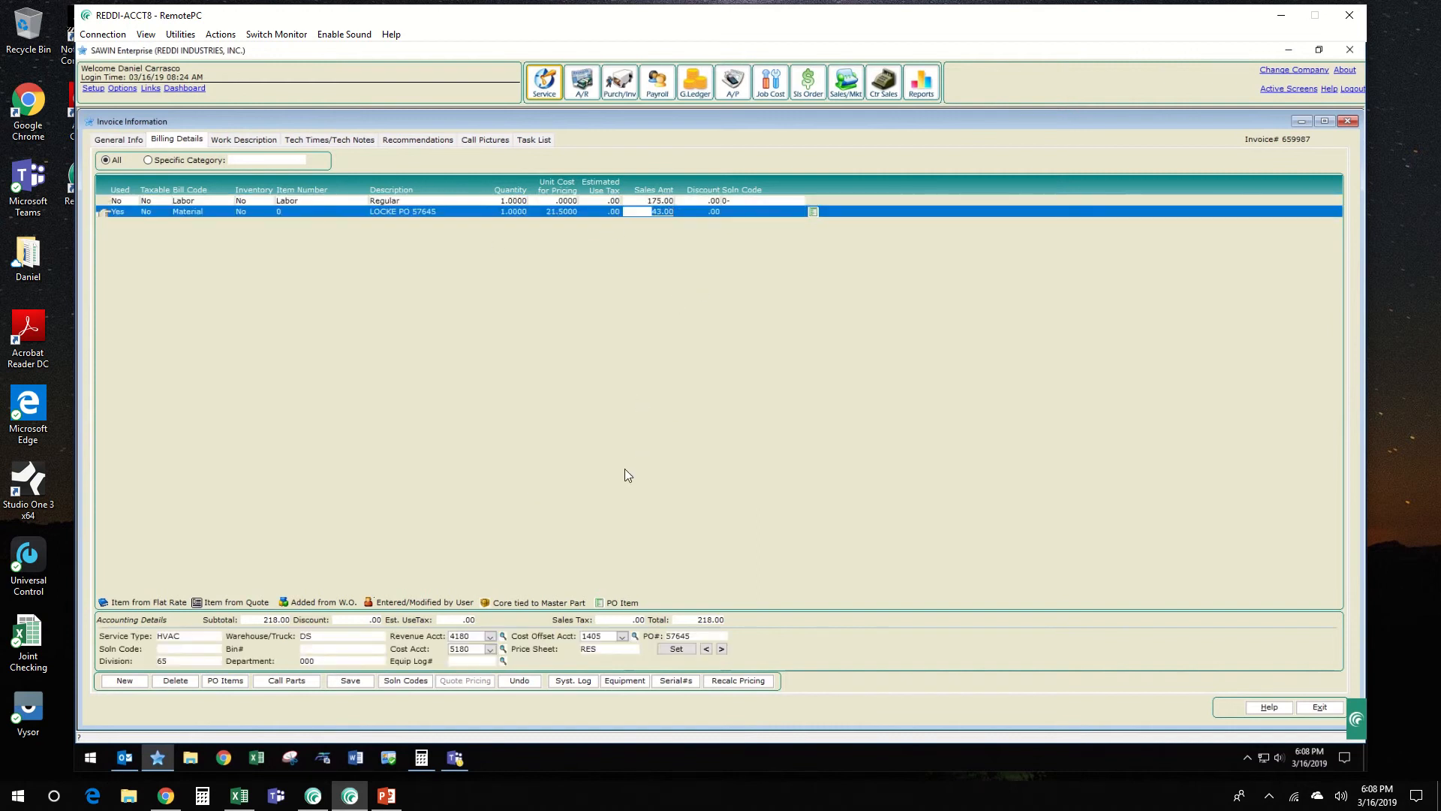
left_click(421, 757)
type("175-43")
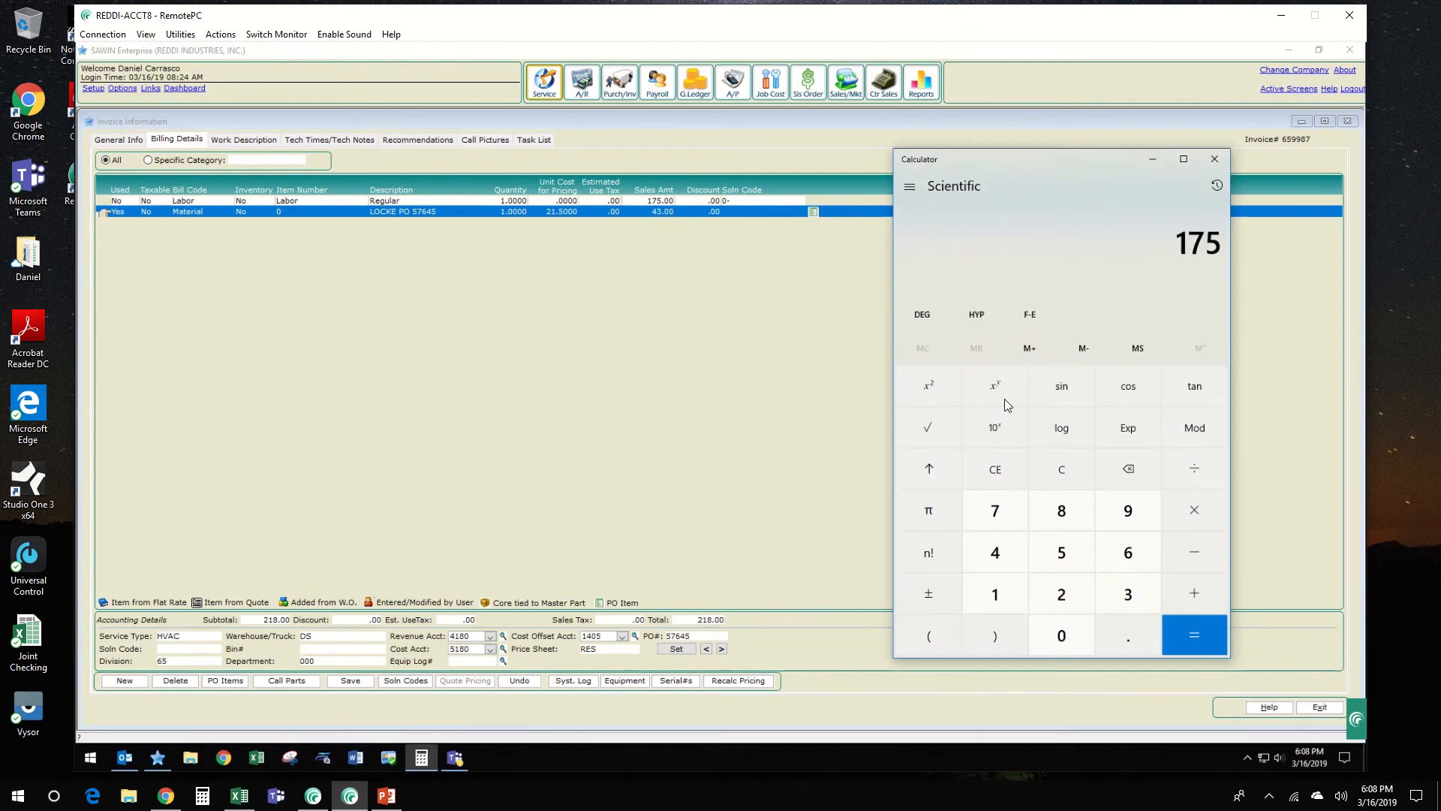
key("Return")
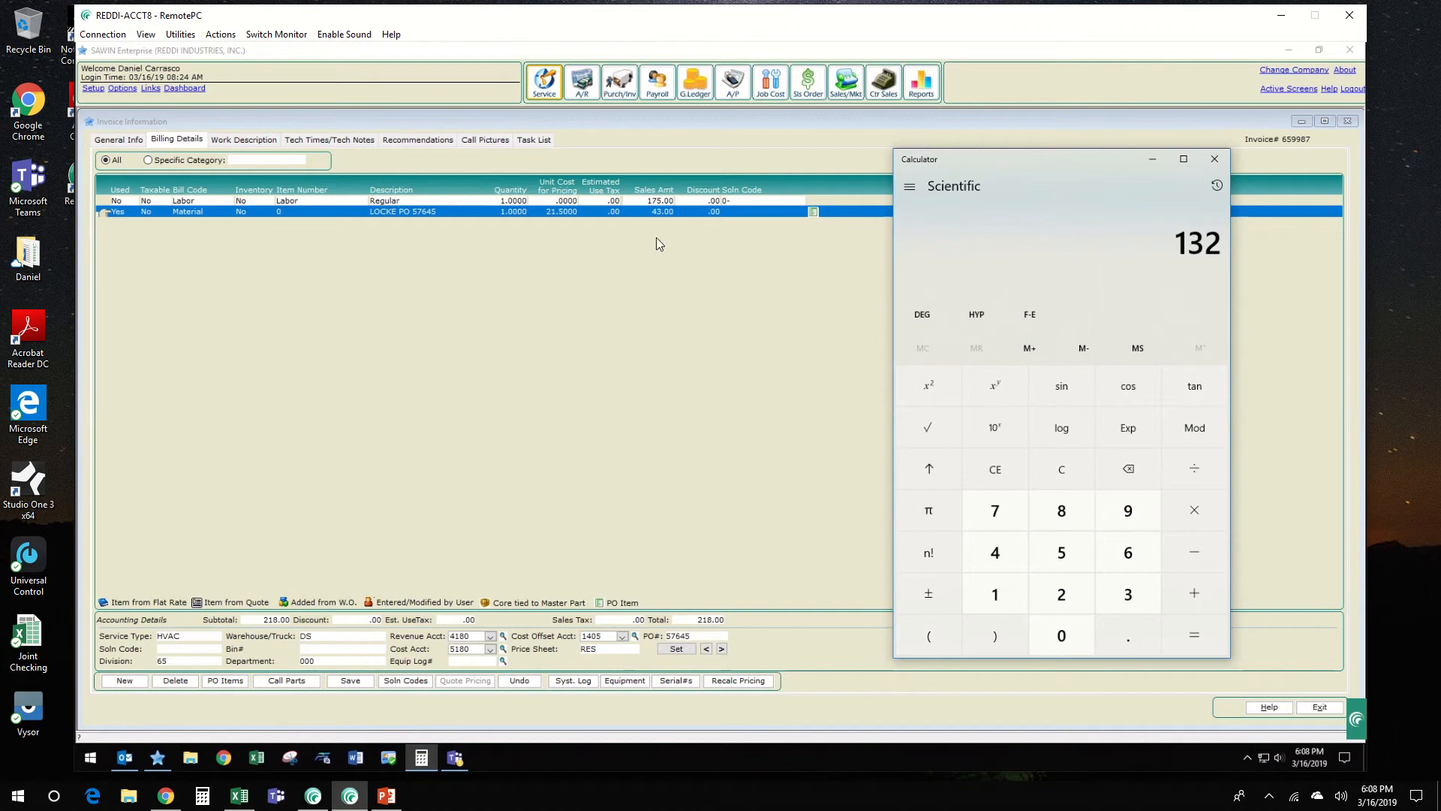
left_click(662, 202)
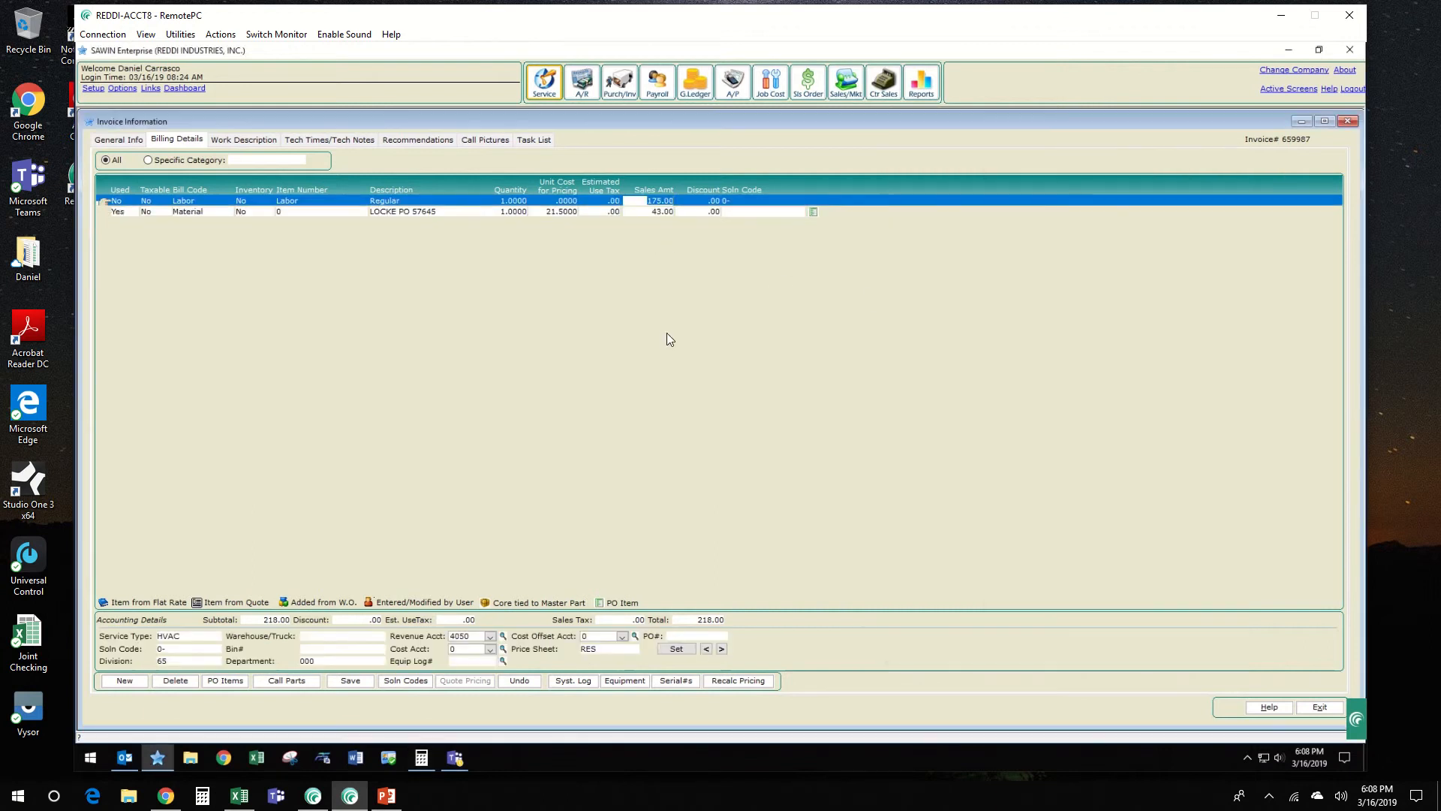
type("132")
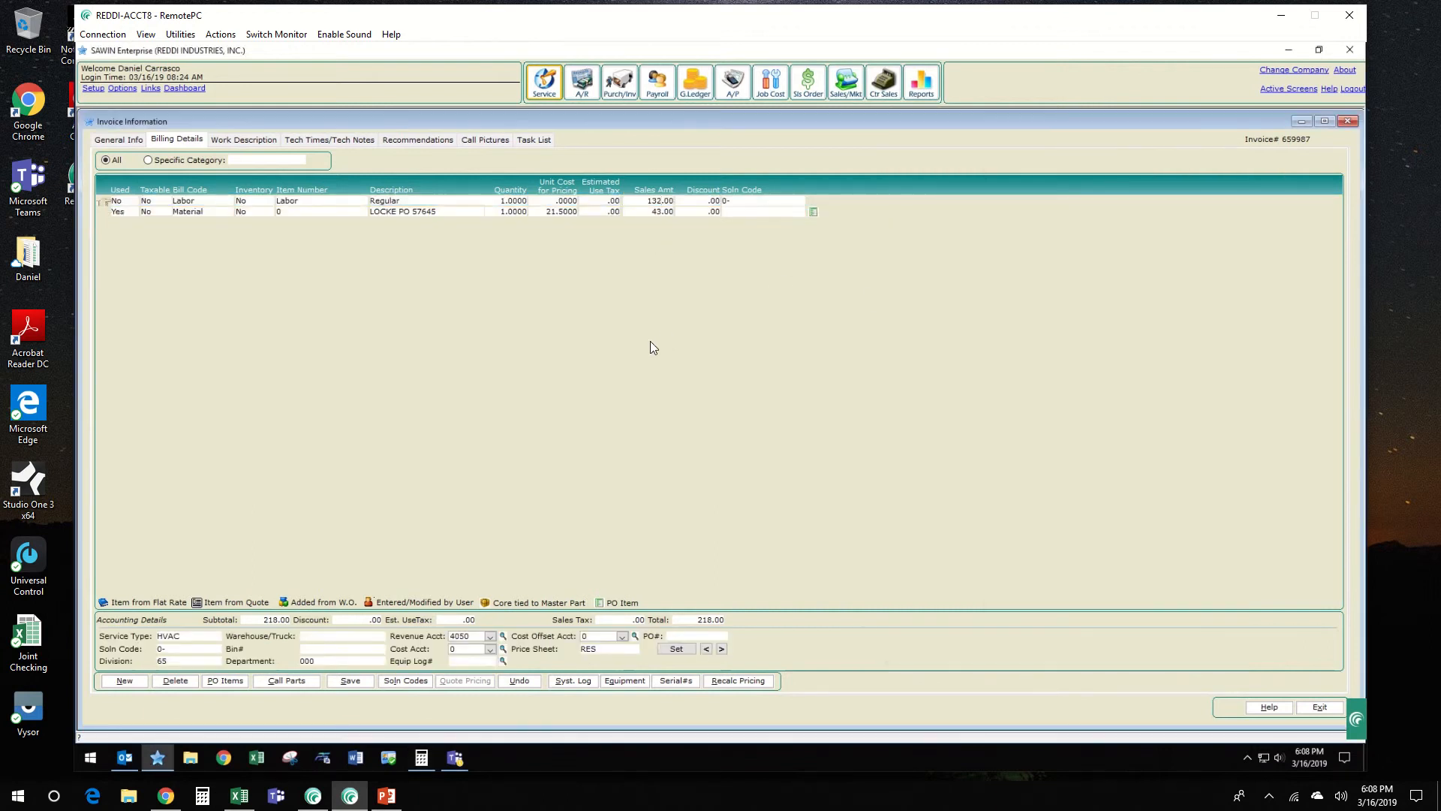
left_click(340, 684)
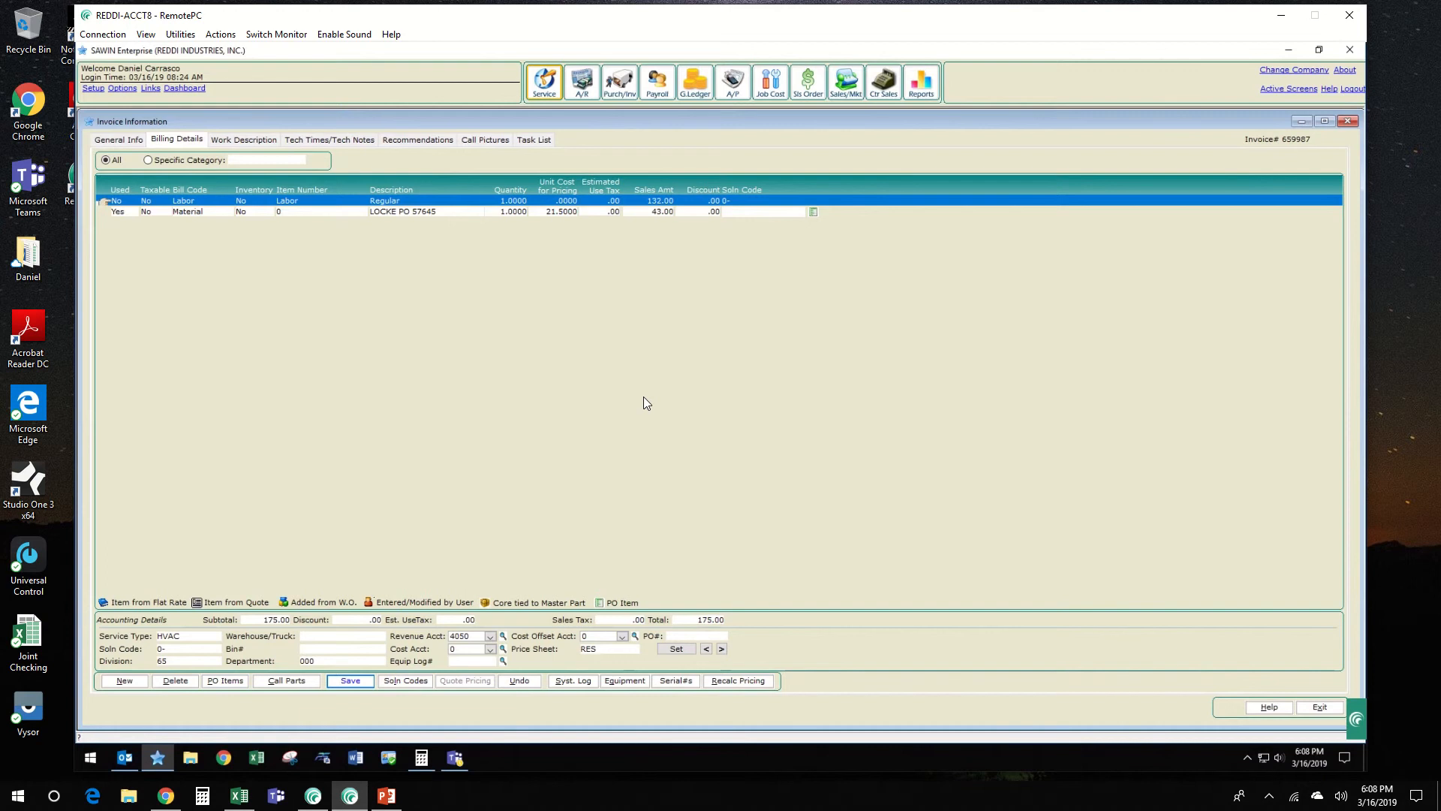
left_click(662, 212)
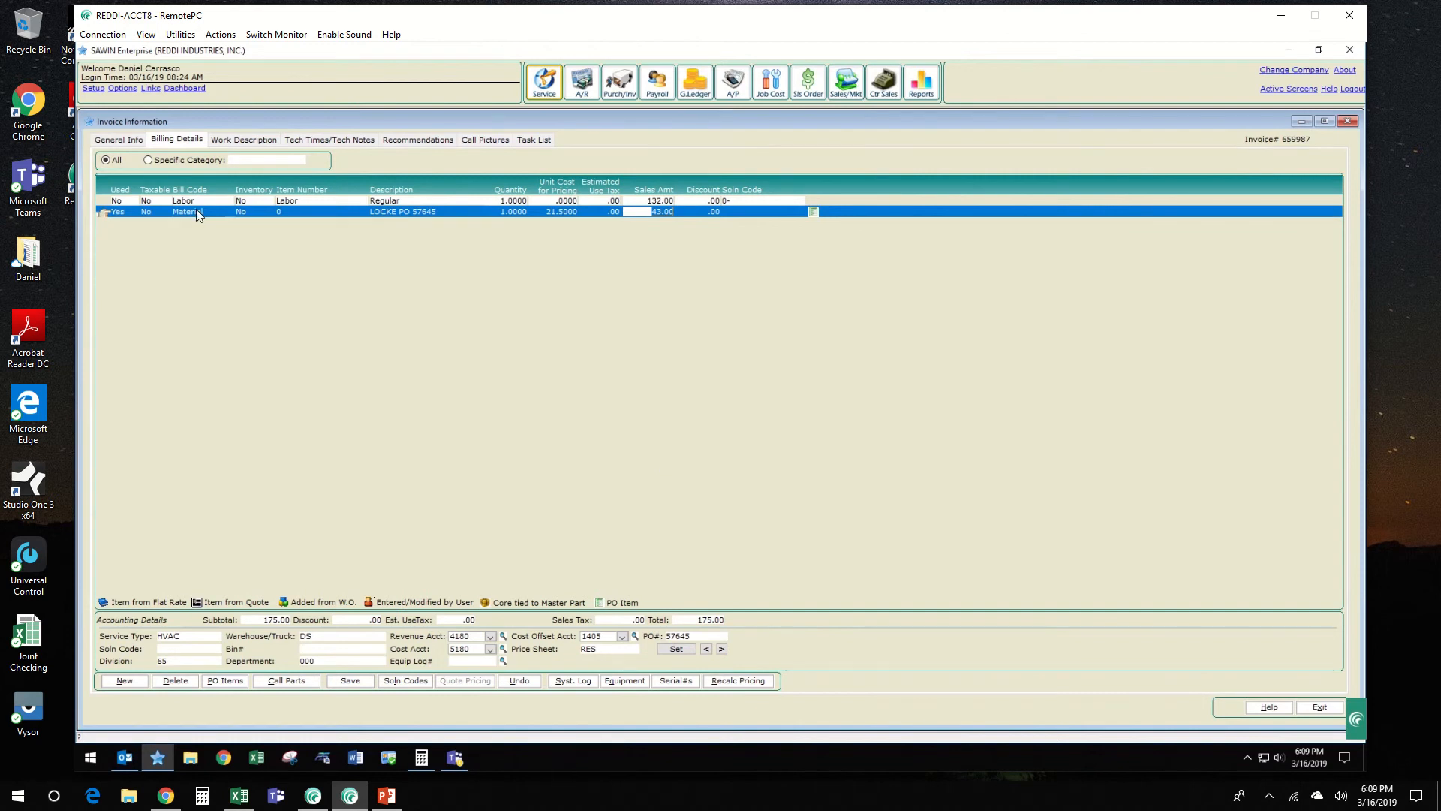
left_click(127, 140)
left_click(403, 604)
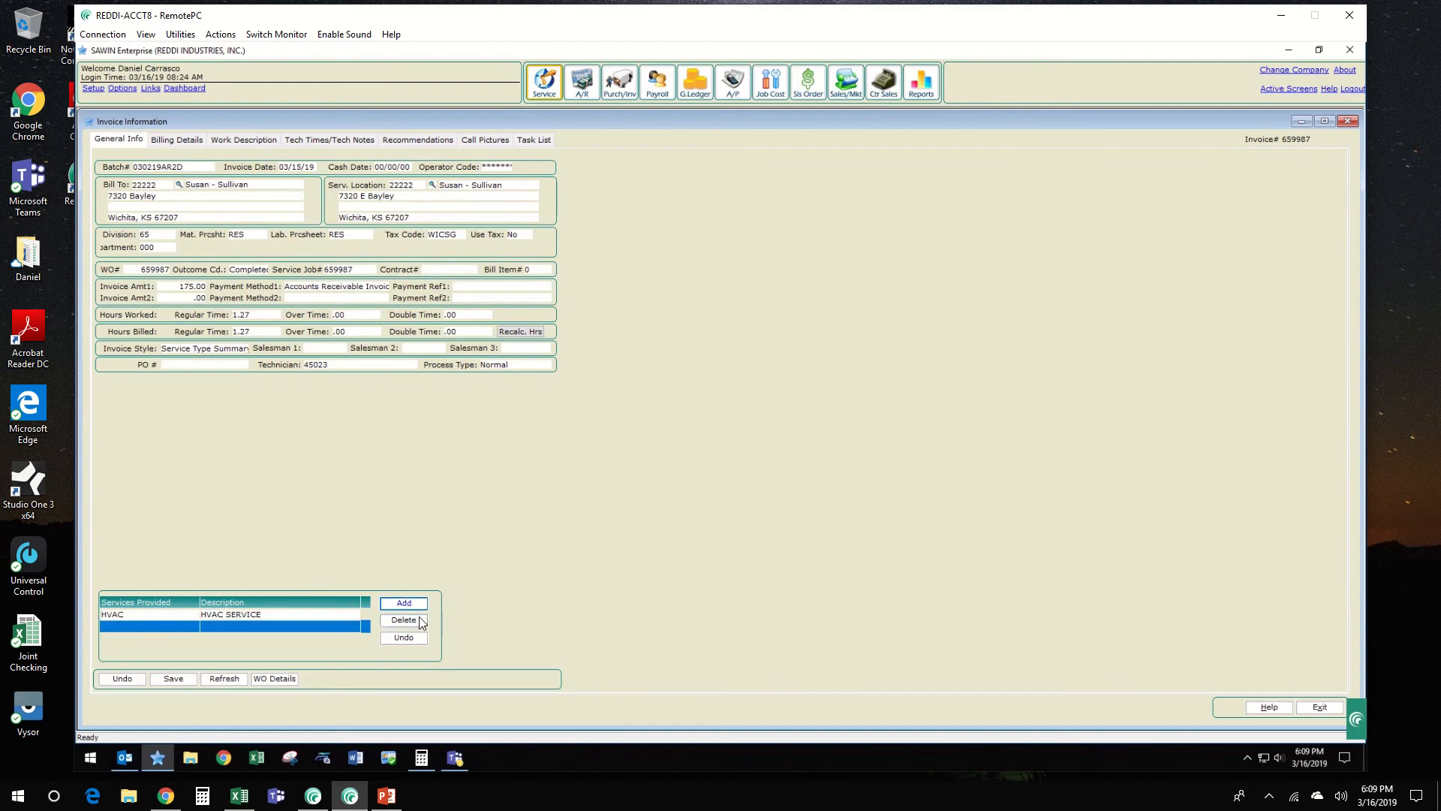
left_click(422, 622)
left_click(170, 679)
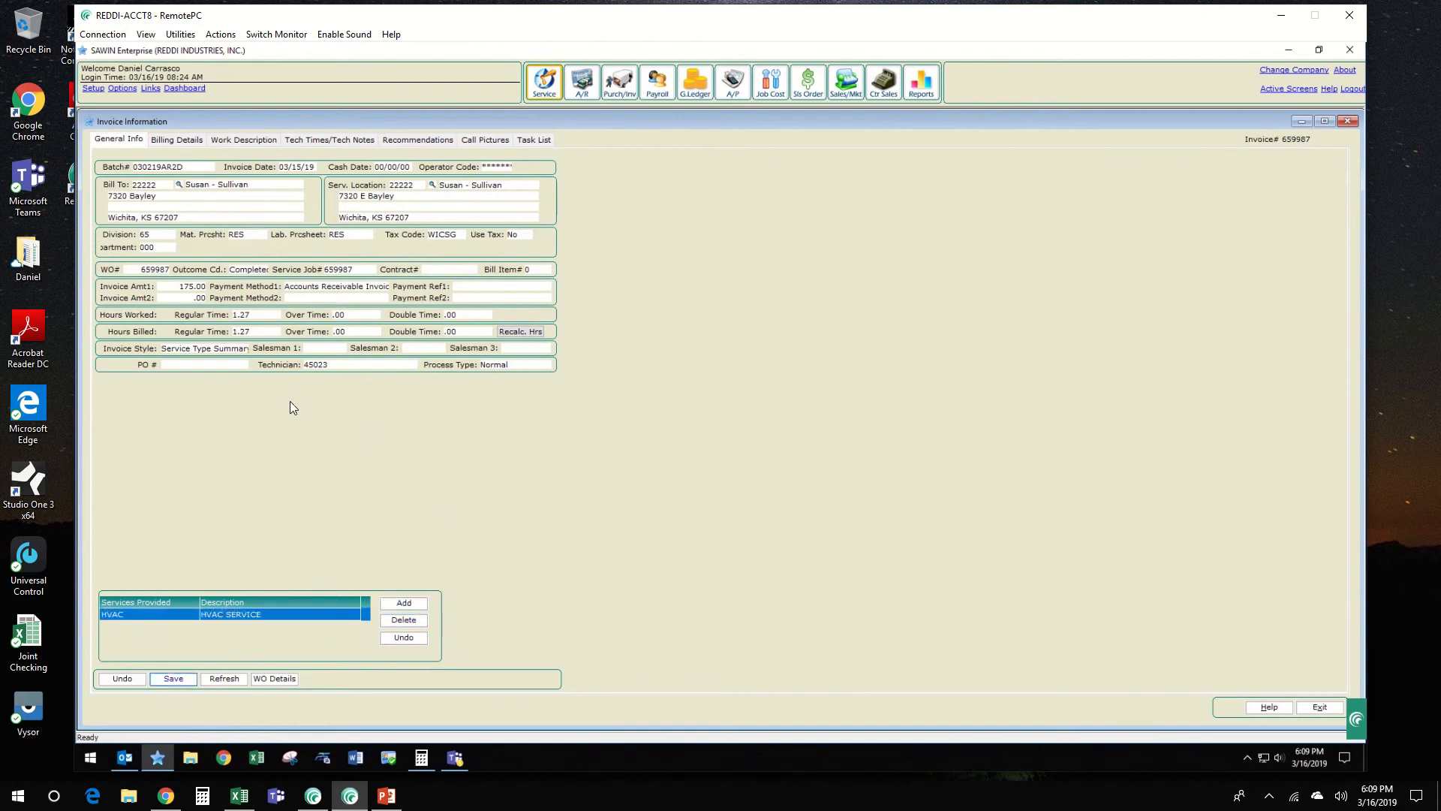
Step: Add a new line to the billing details with bill code FL, Flat Rate Labor
left_click(180, 141)
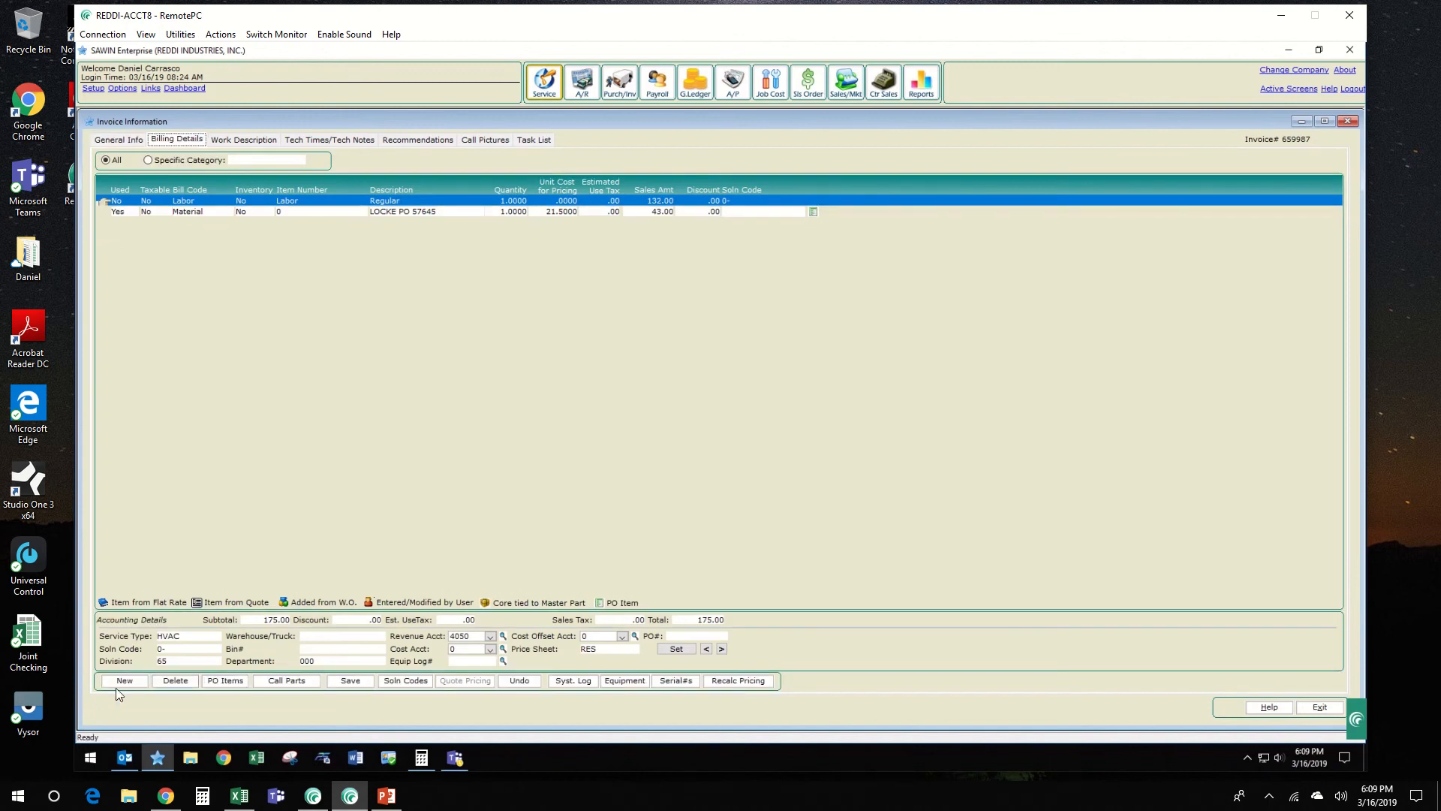
left_click(134, 680)
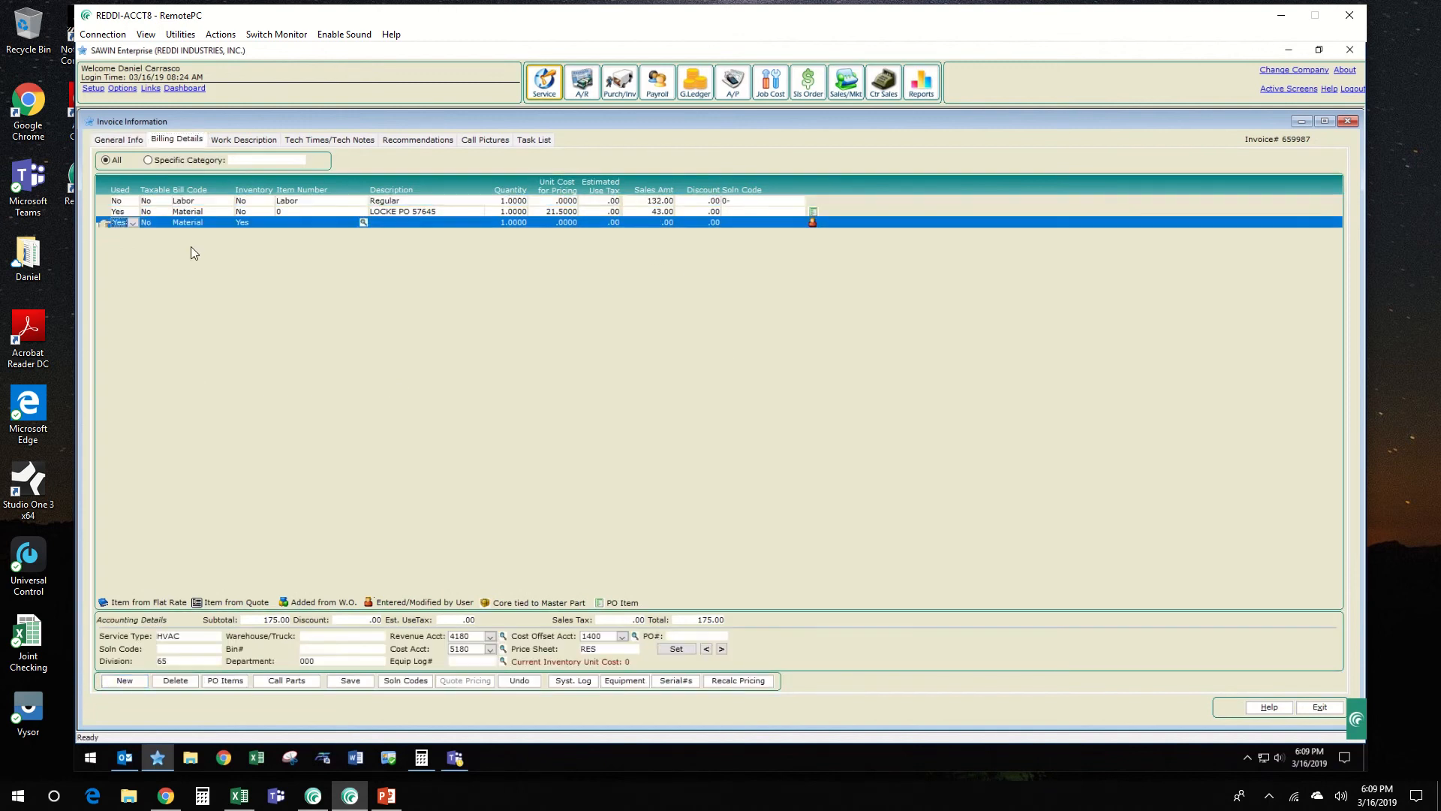
left_click(199, 223)
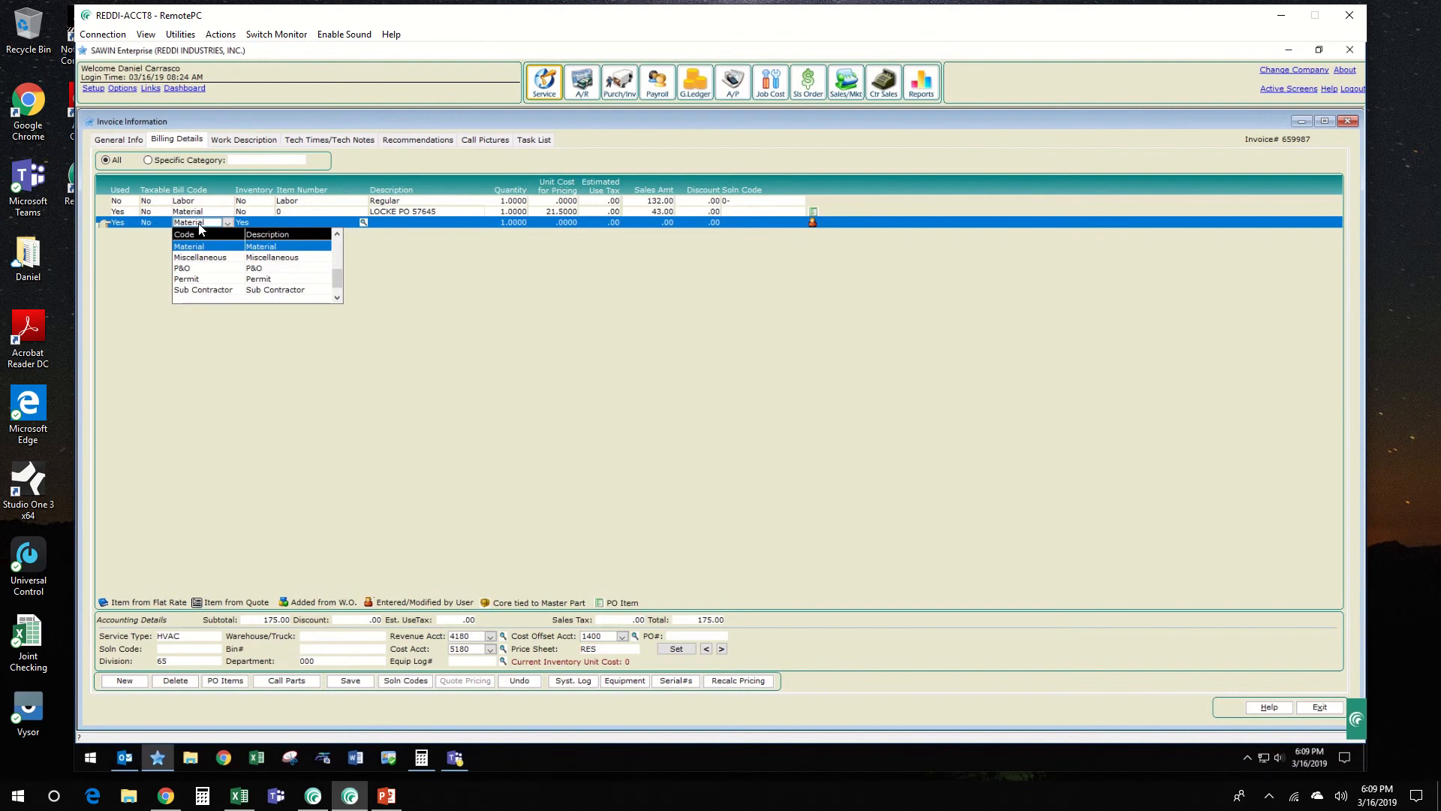
left_click(338, 252)
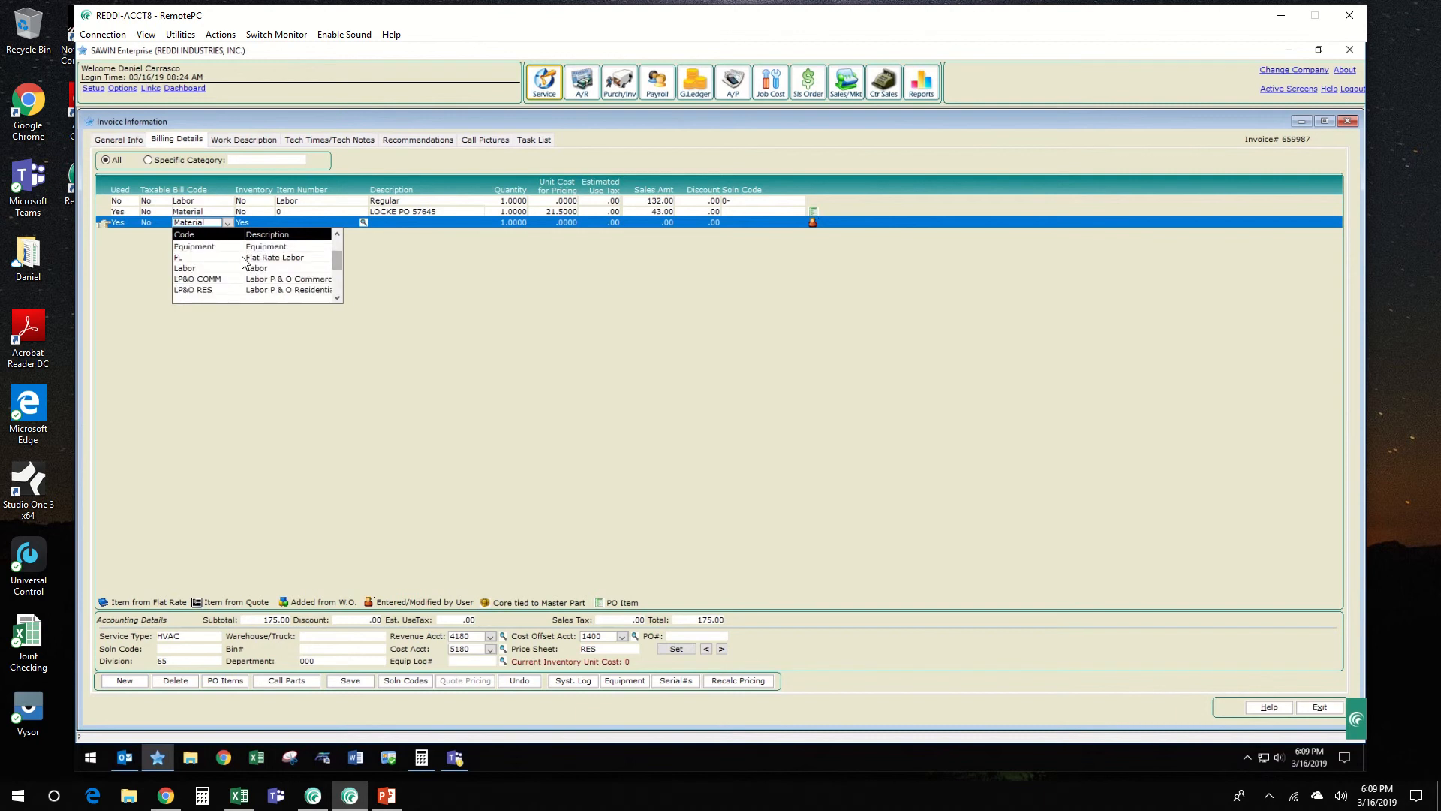
left_click(287, 258)
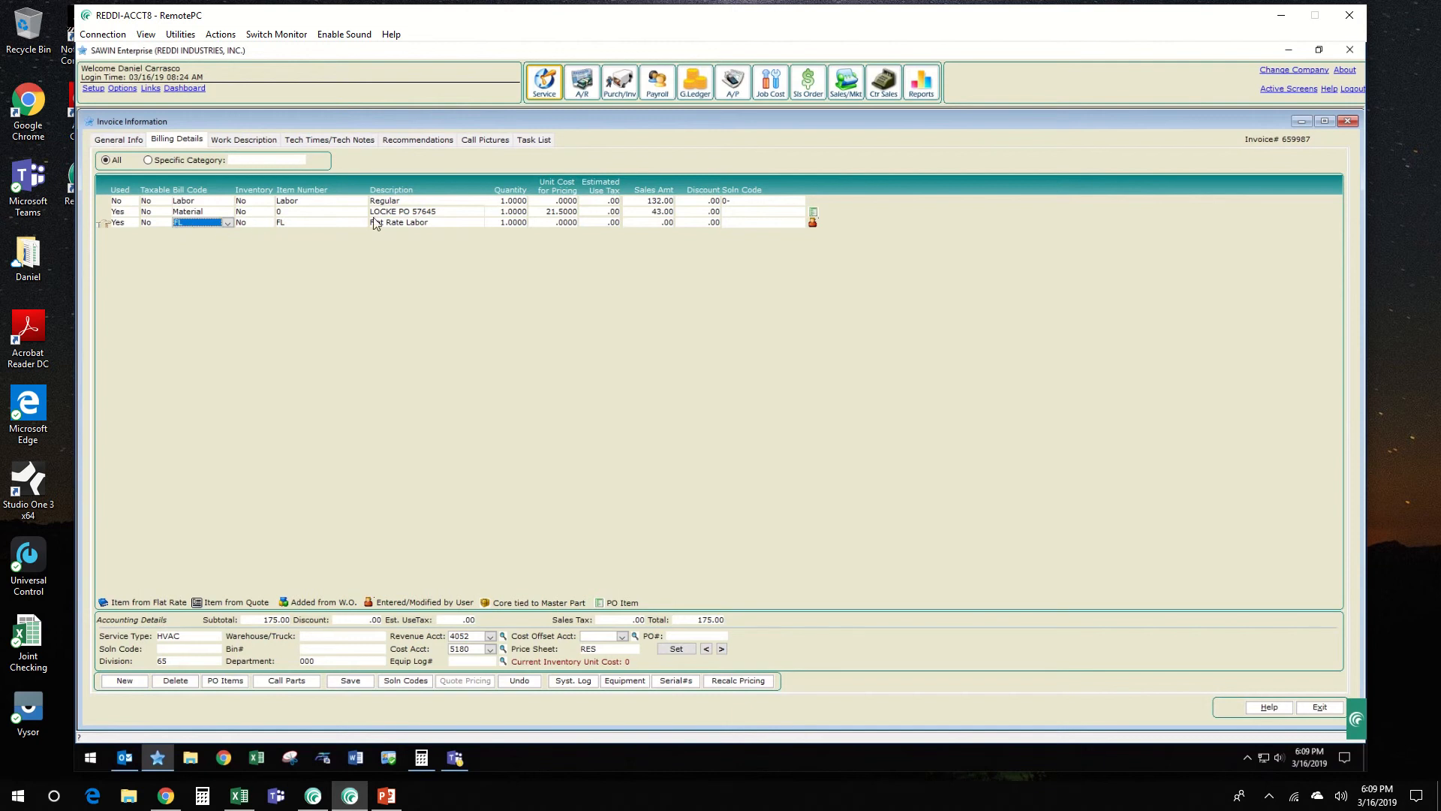
Step: Set the material line's sales amount to zero and the flat rate labor line's to 43, and save the billing details
left_click(669, 216)
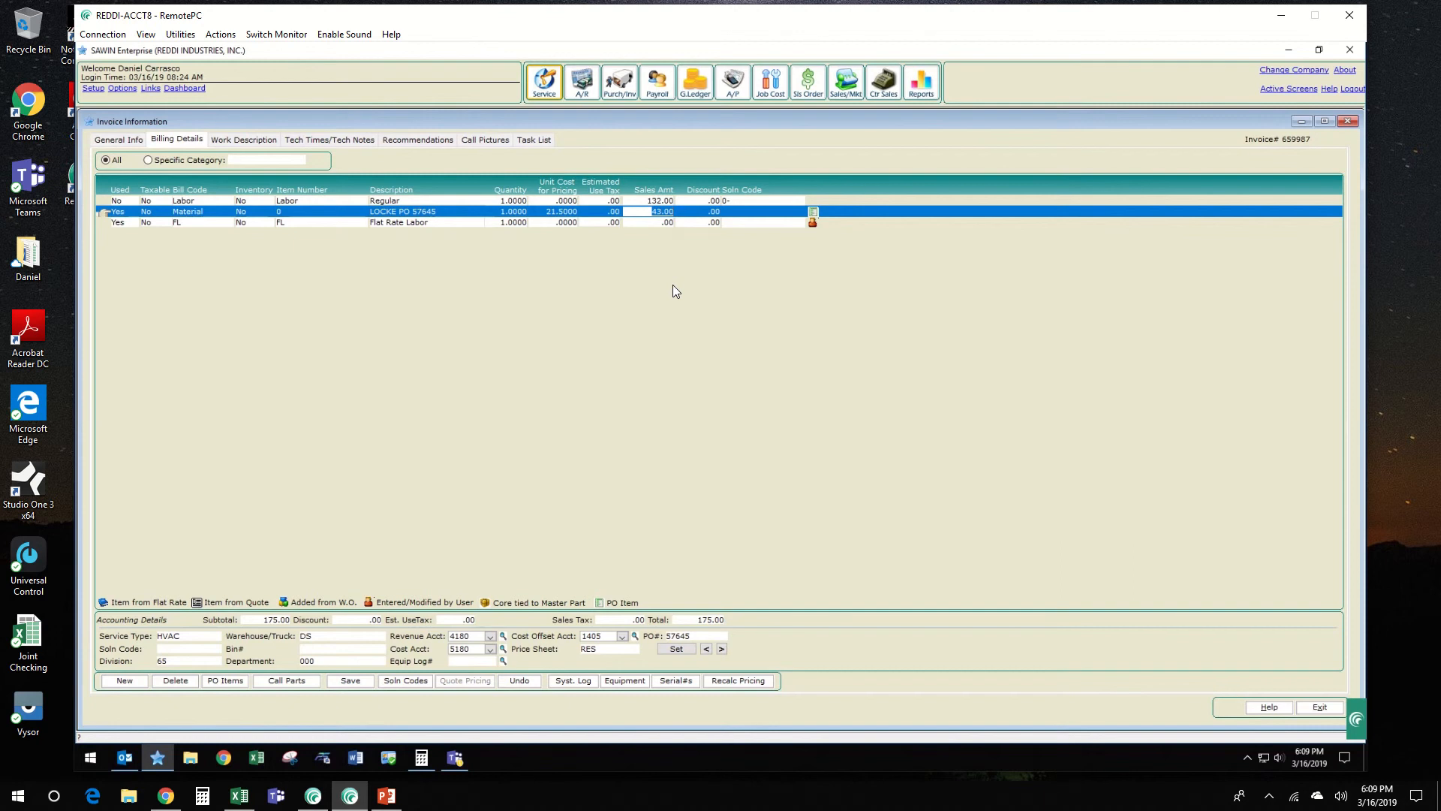
key("BackSpace")
key("Down")
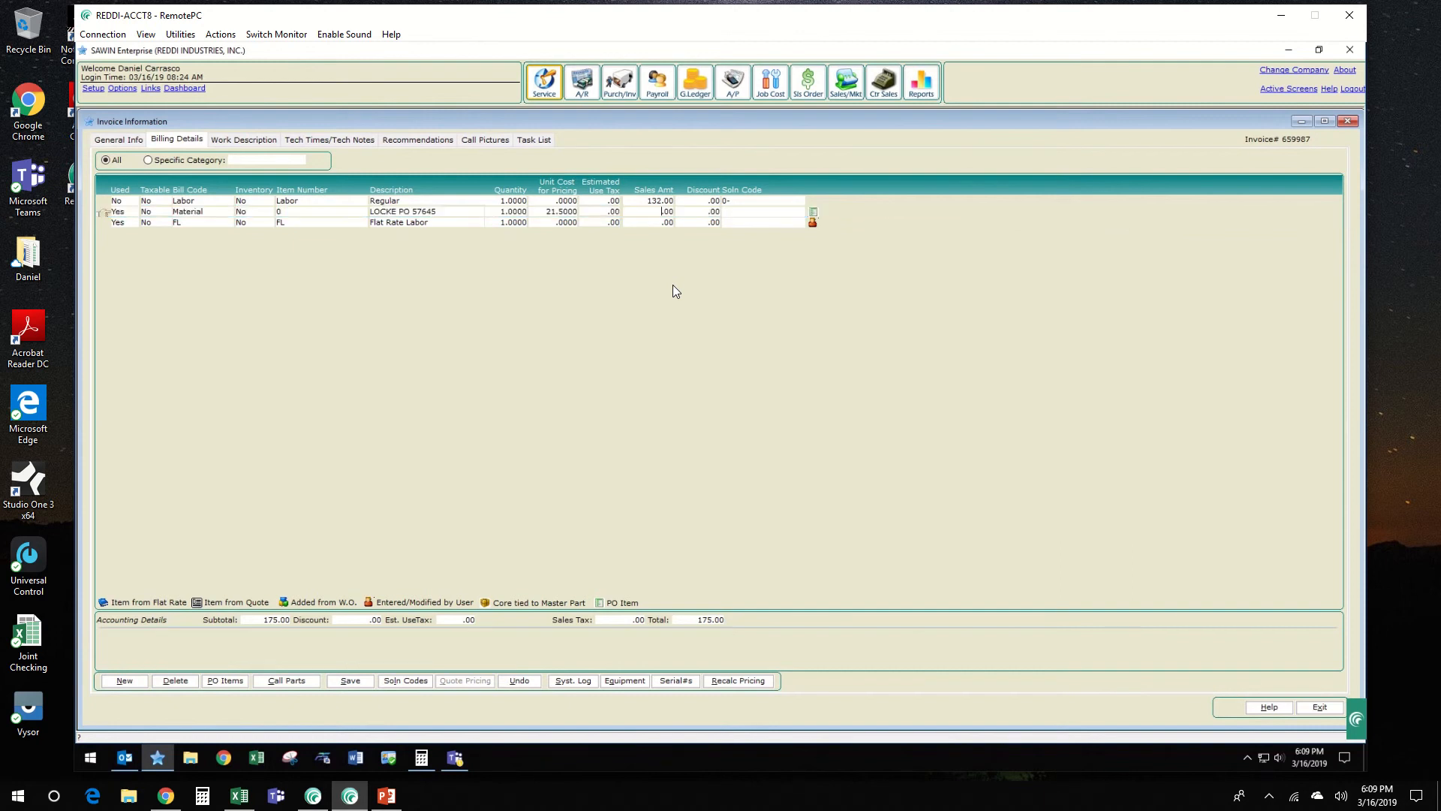
type("43")
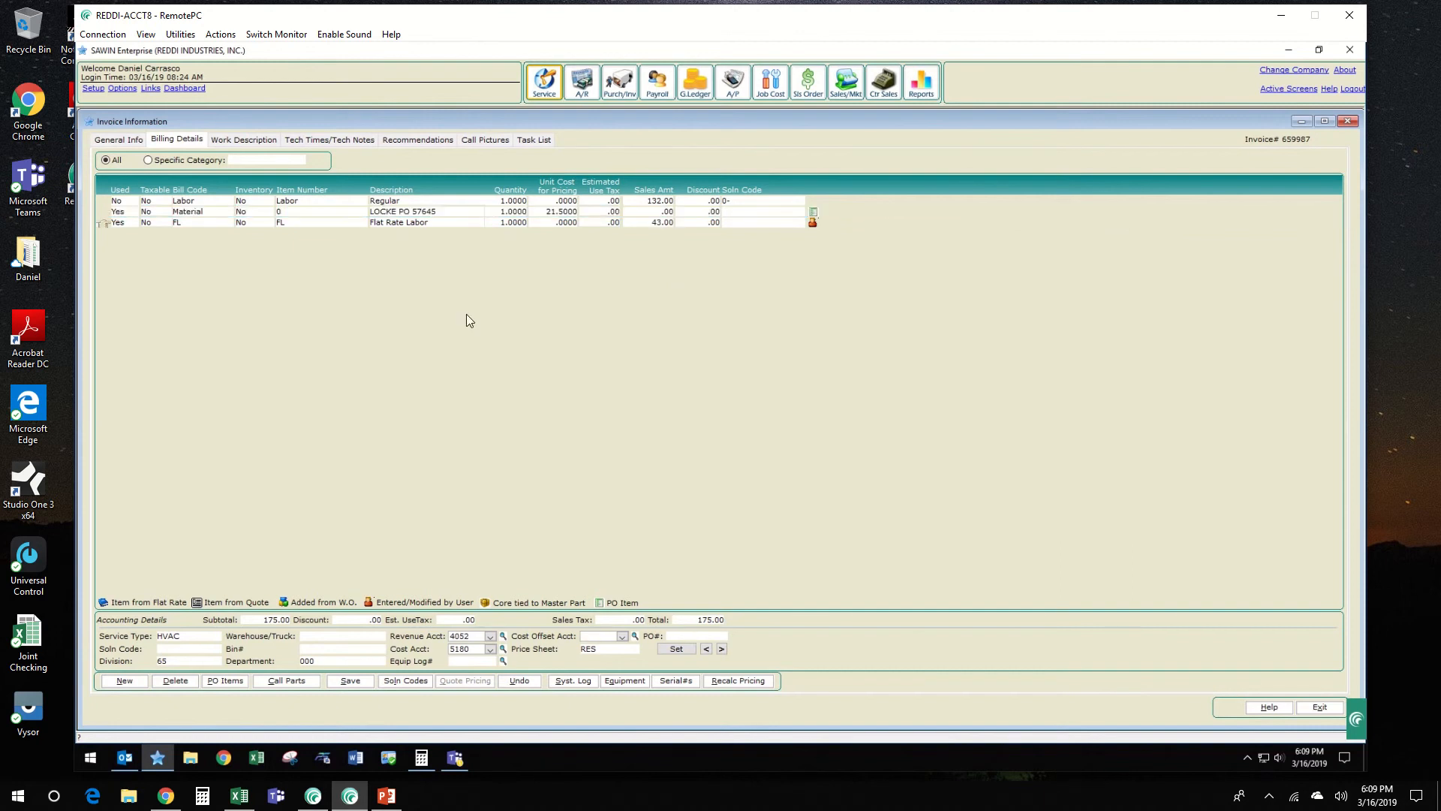
key("alt+s")
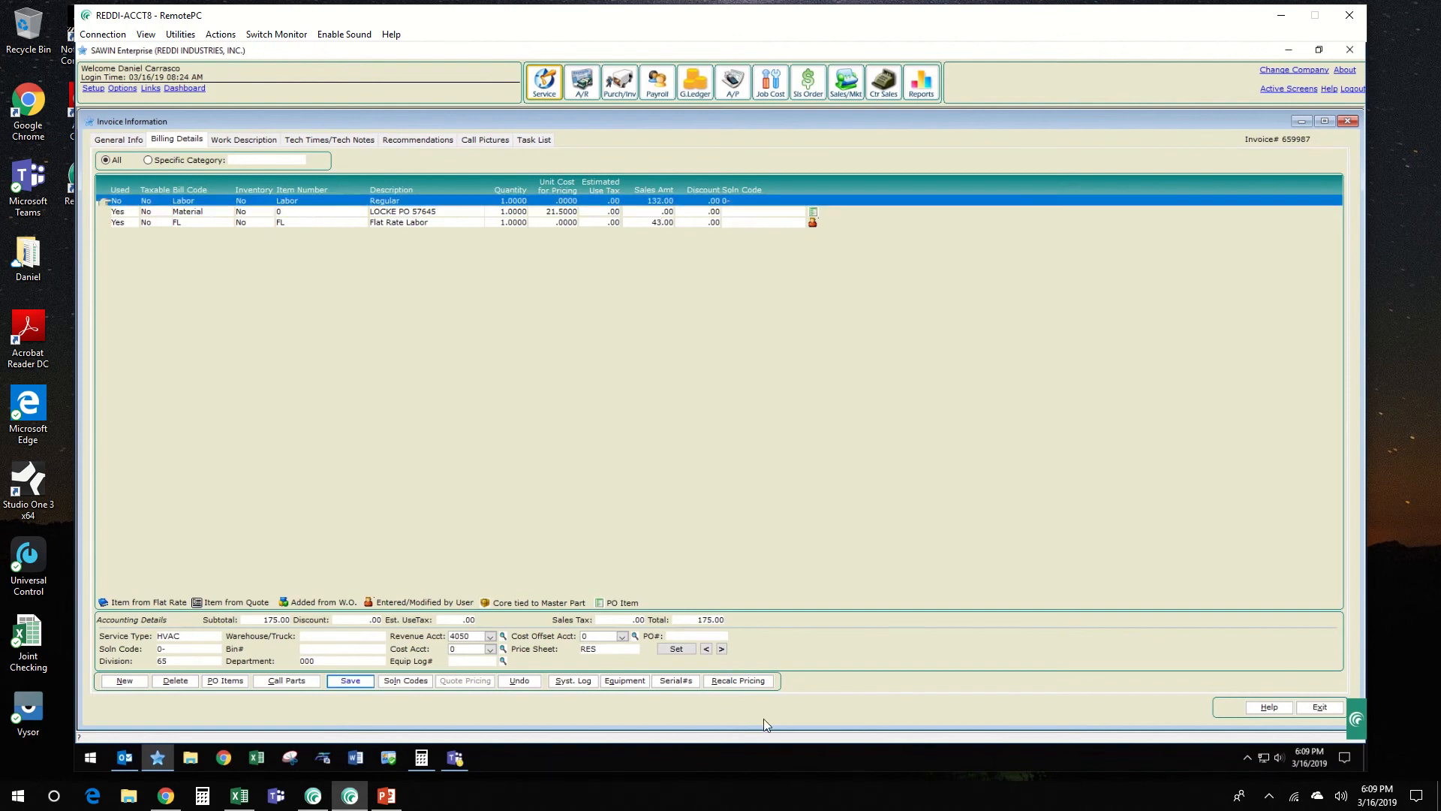
left_click(418, 222)
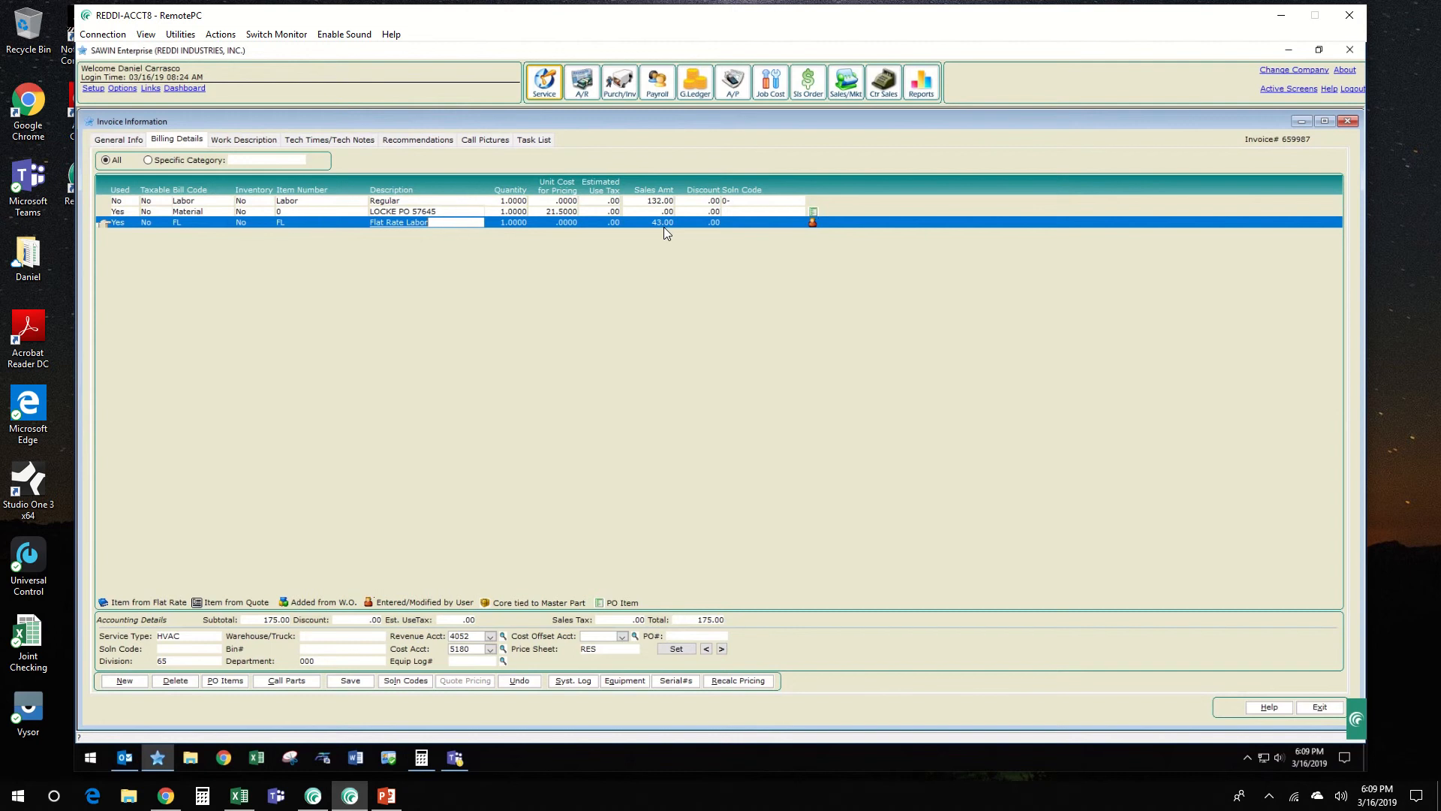
left_click(348, 683)
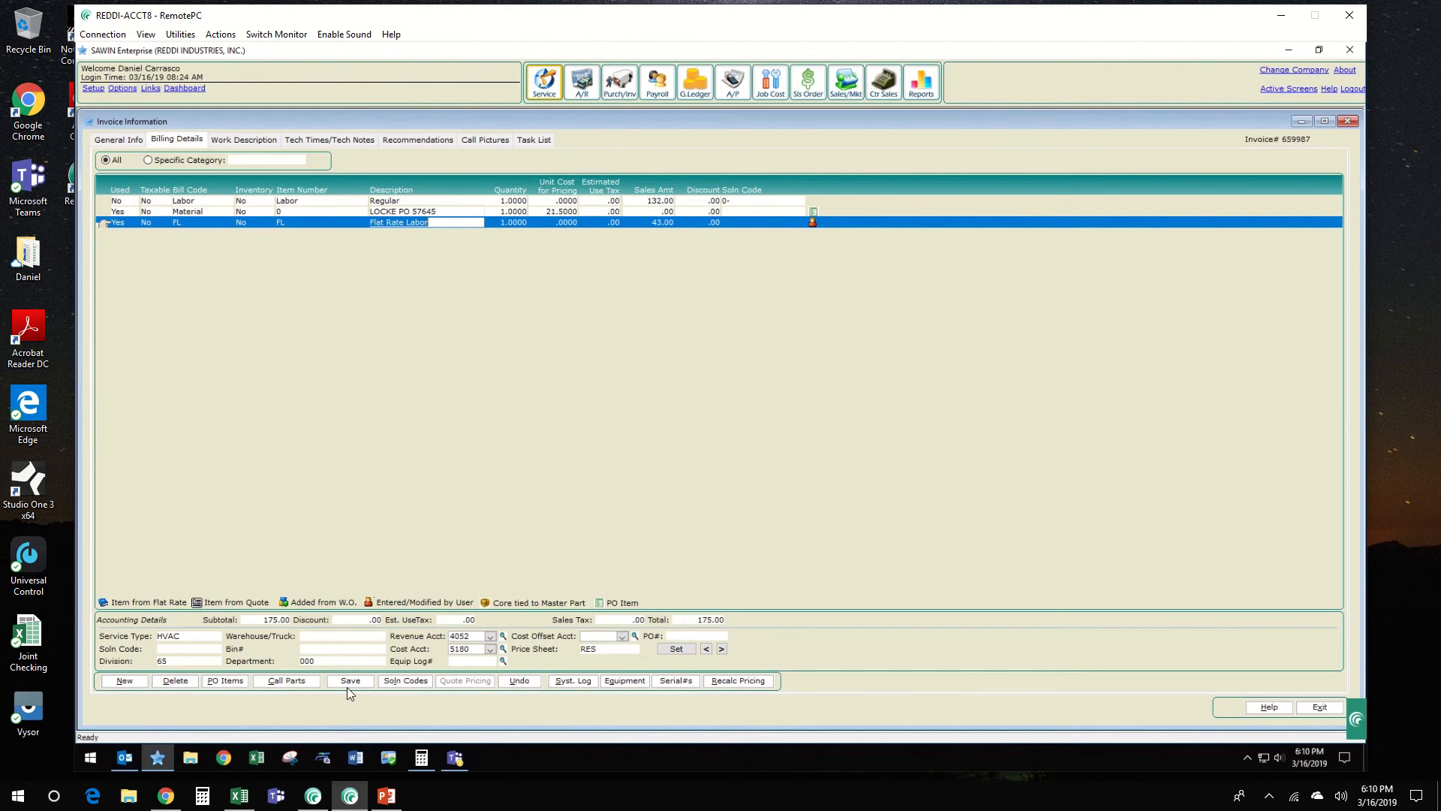
Step: Review the work description, exit the invoice information and approve the invoice
left_click(244, 140)
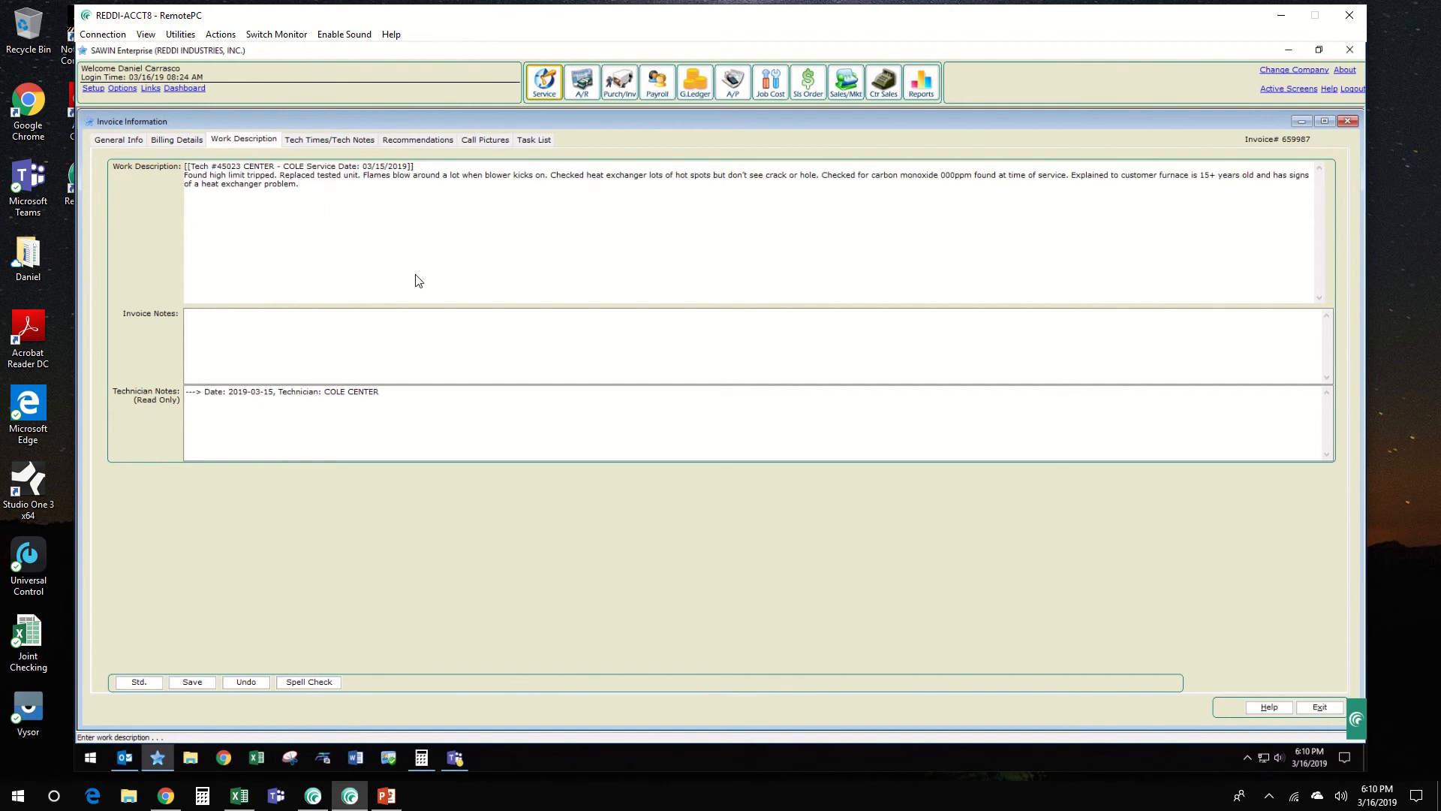
left_click(1317, 711)
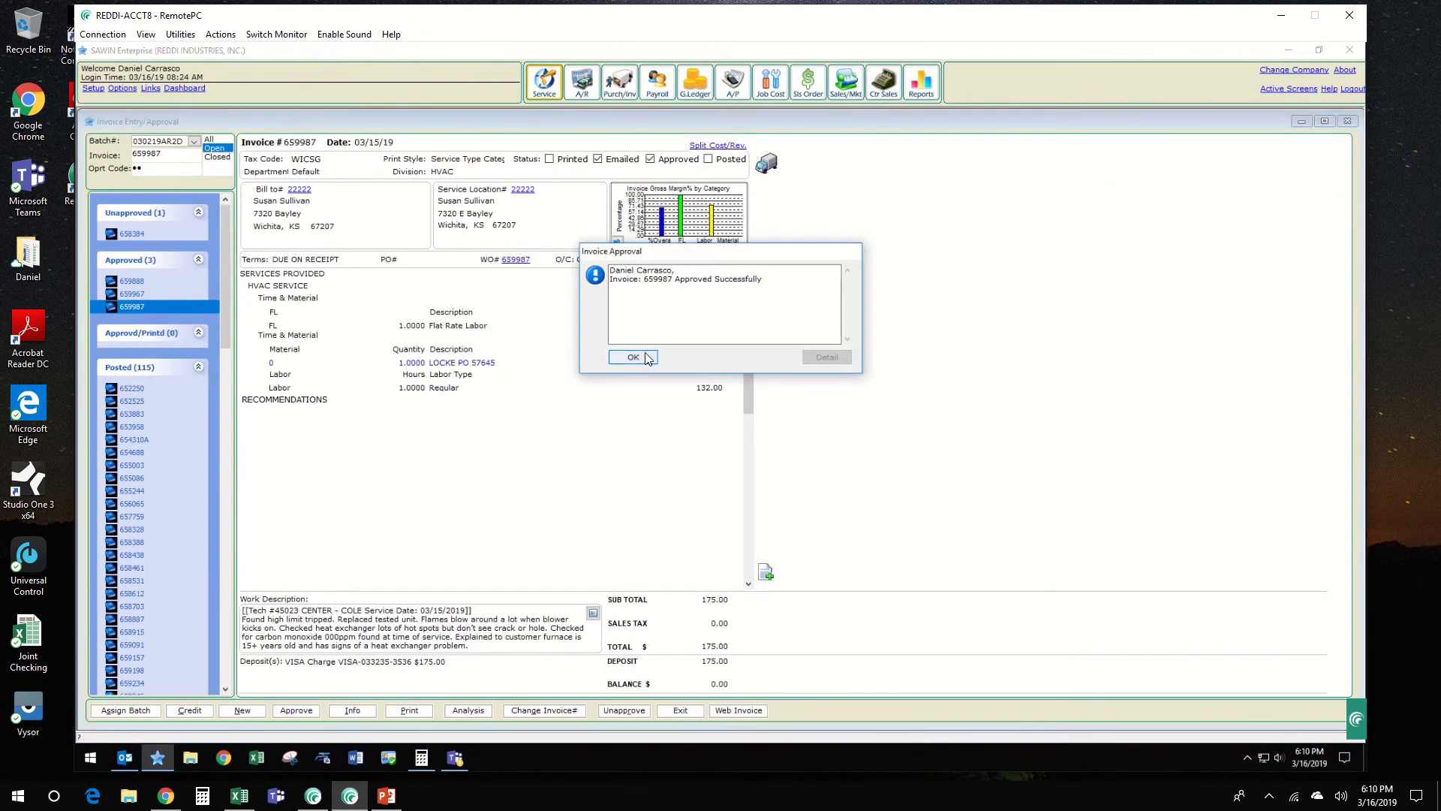
left_click(645, 357)
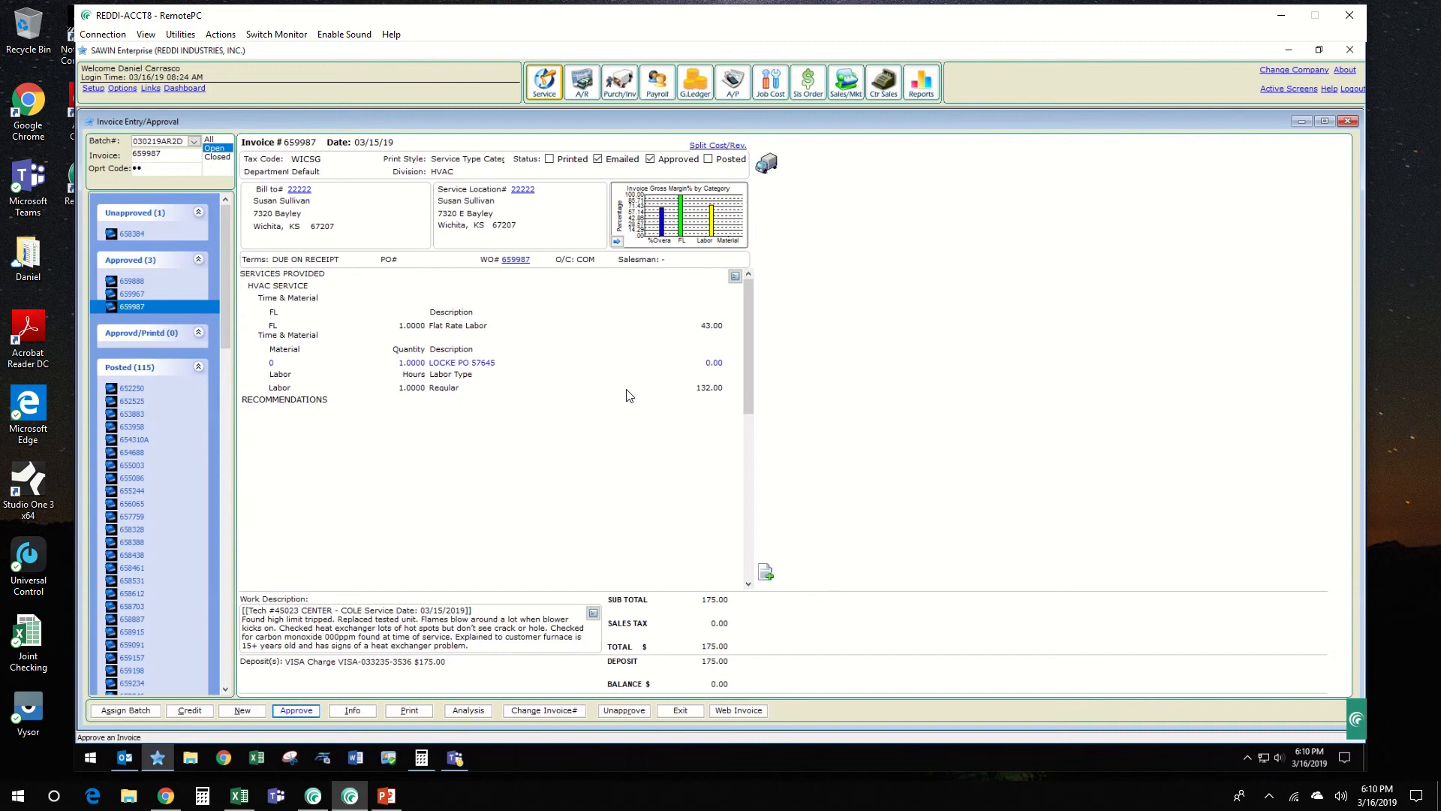
Step: Reopen the approved invoice's billing details and check the sales amounts of the material and flat rate labor lines
left_click(735, 277)
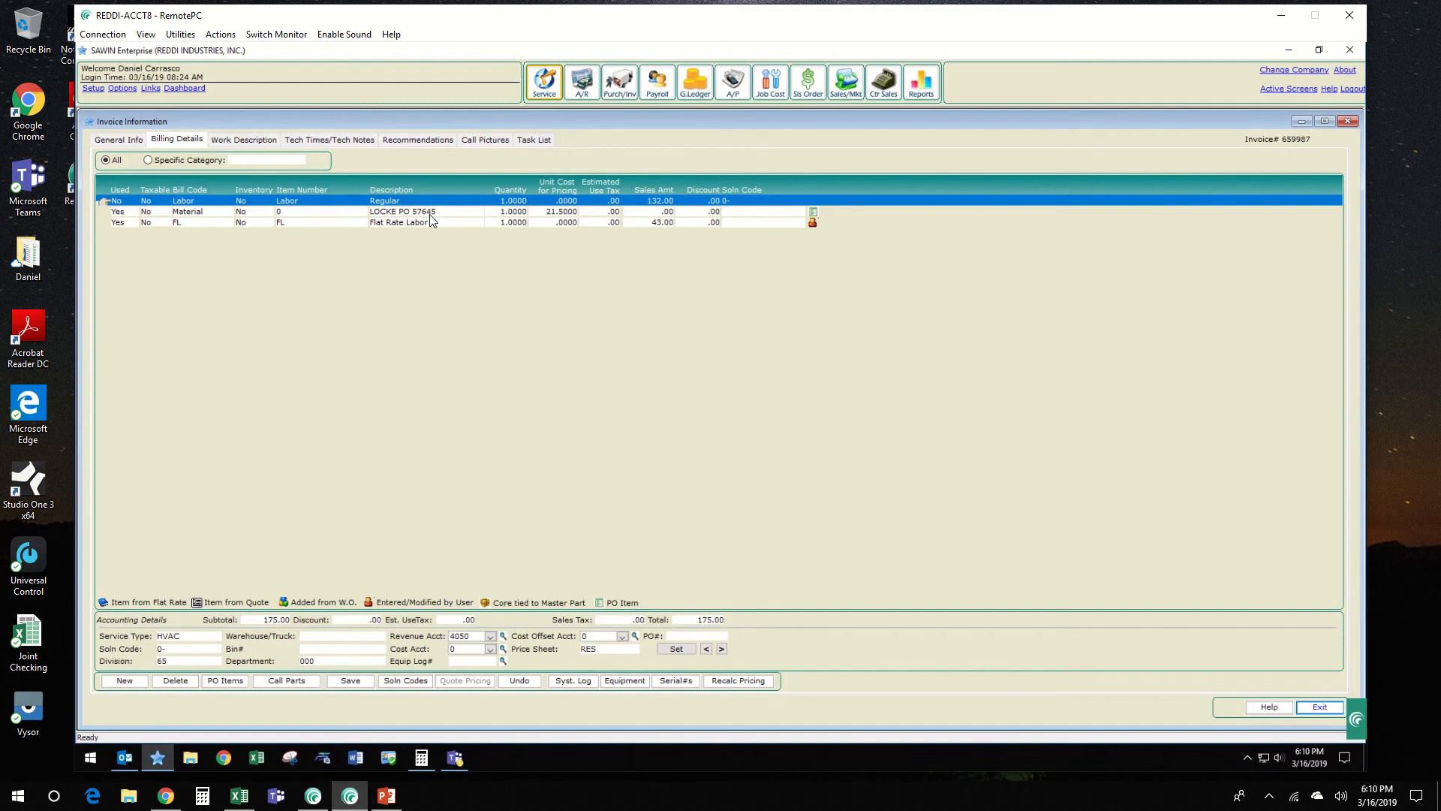
left_click(664, 212)
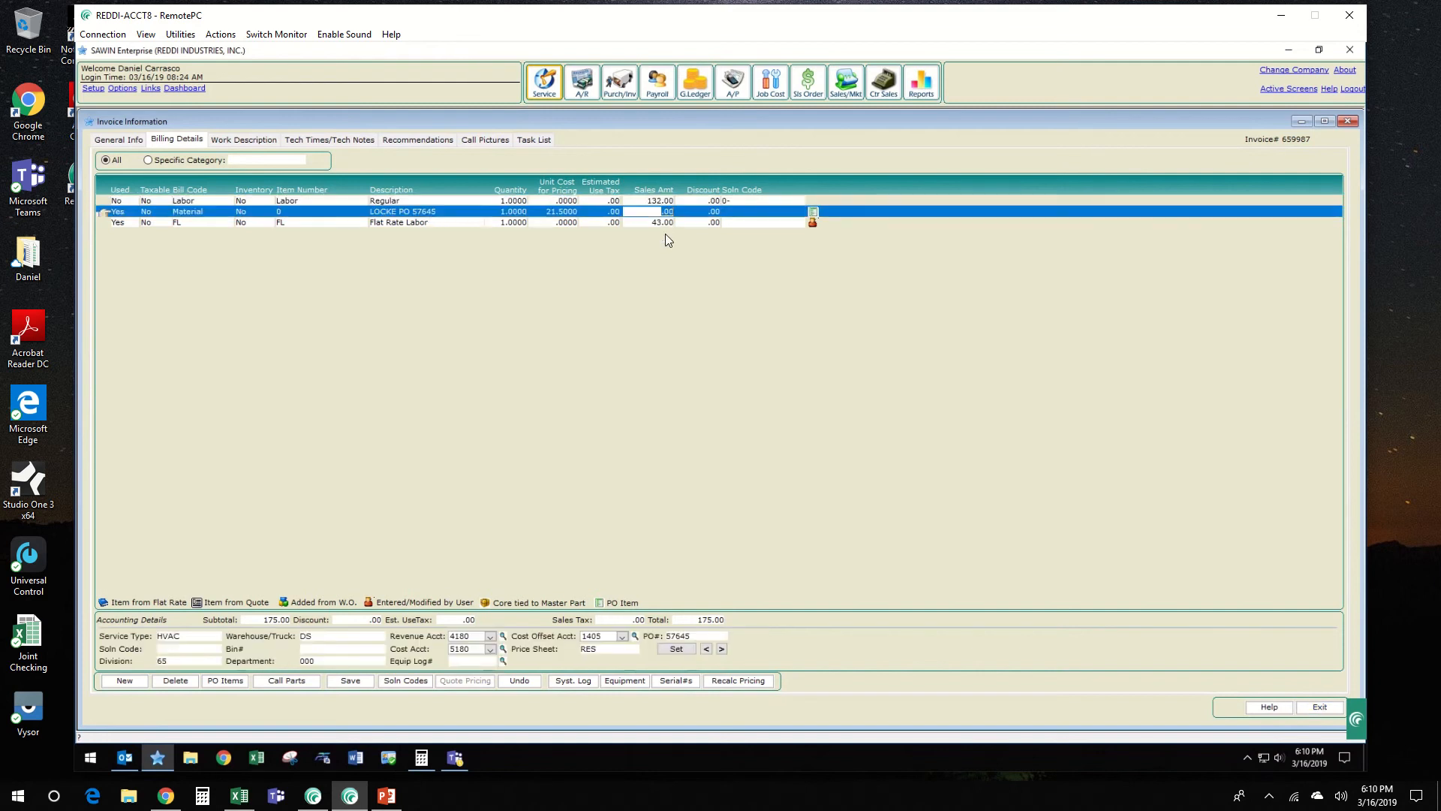
left_click(660, 223)
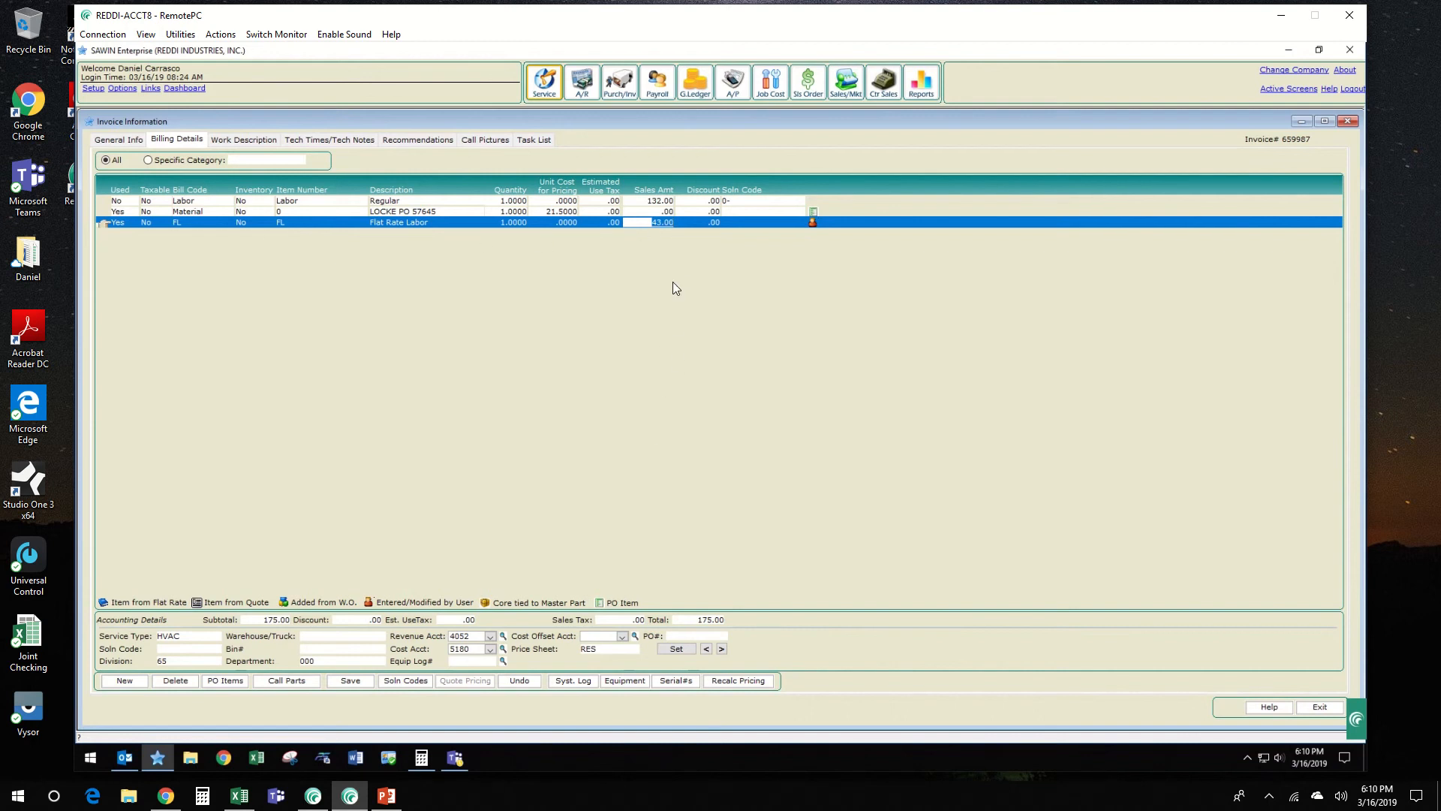
left_click(661, 224)
key("alt+x")
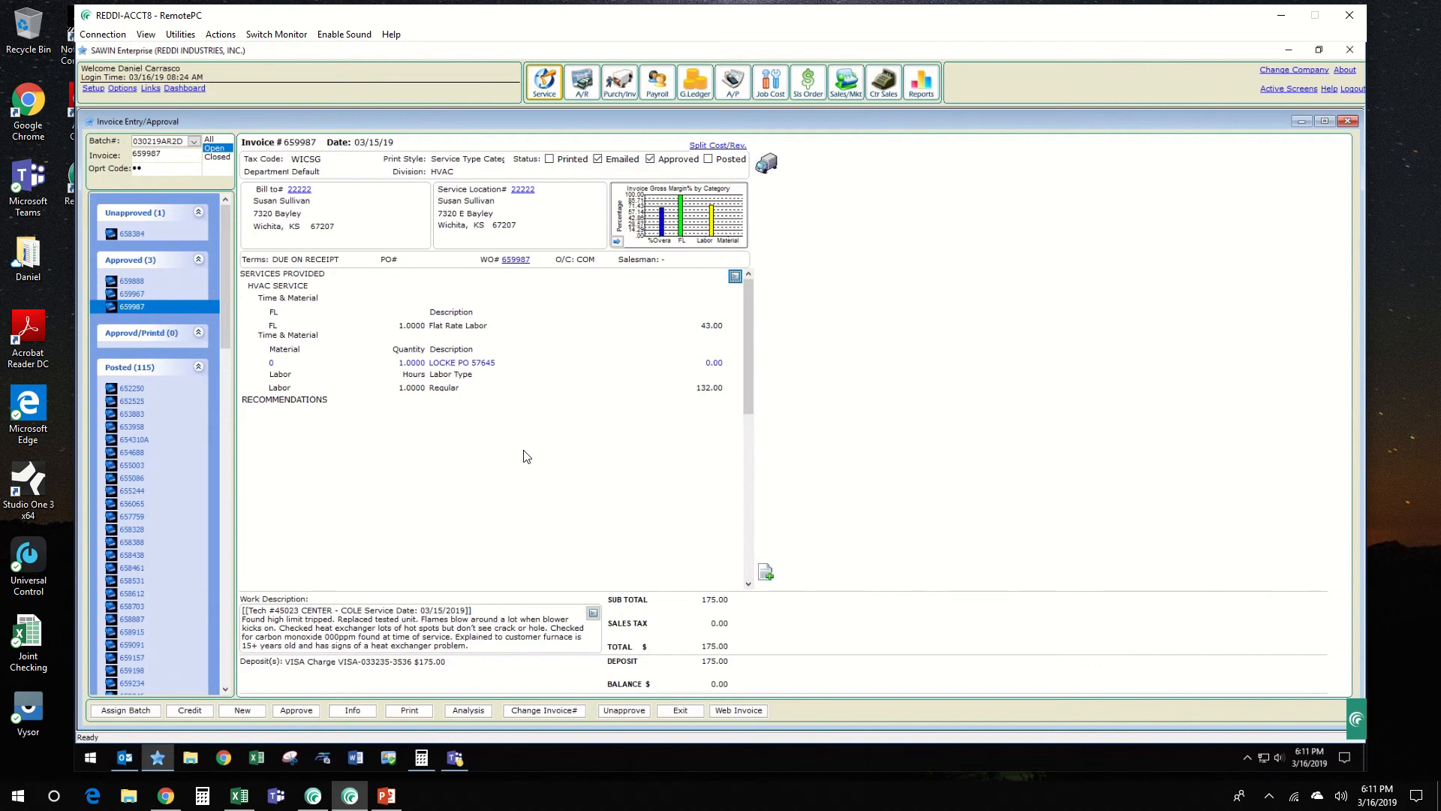
Step: Close this invoice, open the 88.76 HVAC invoice dated 03/15/19 from the list and assign it to batch 030219AR2D
left_click(1348, 121)
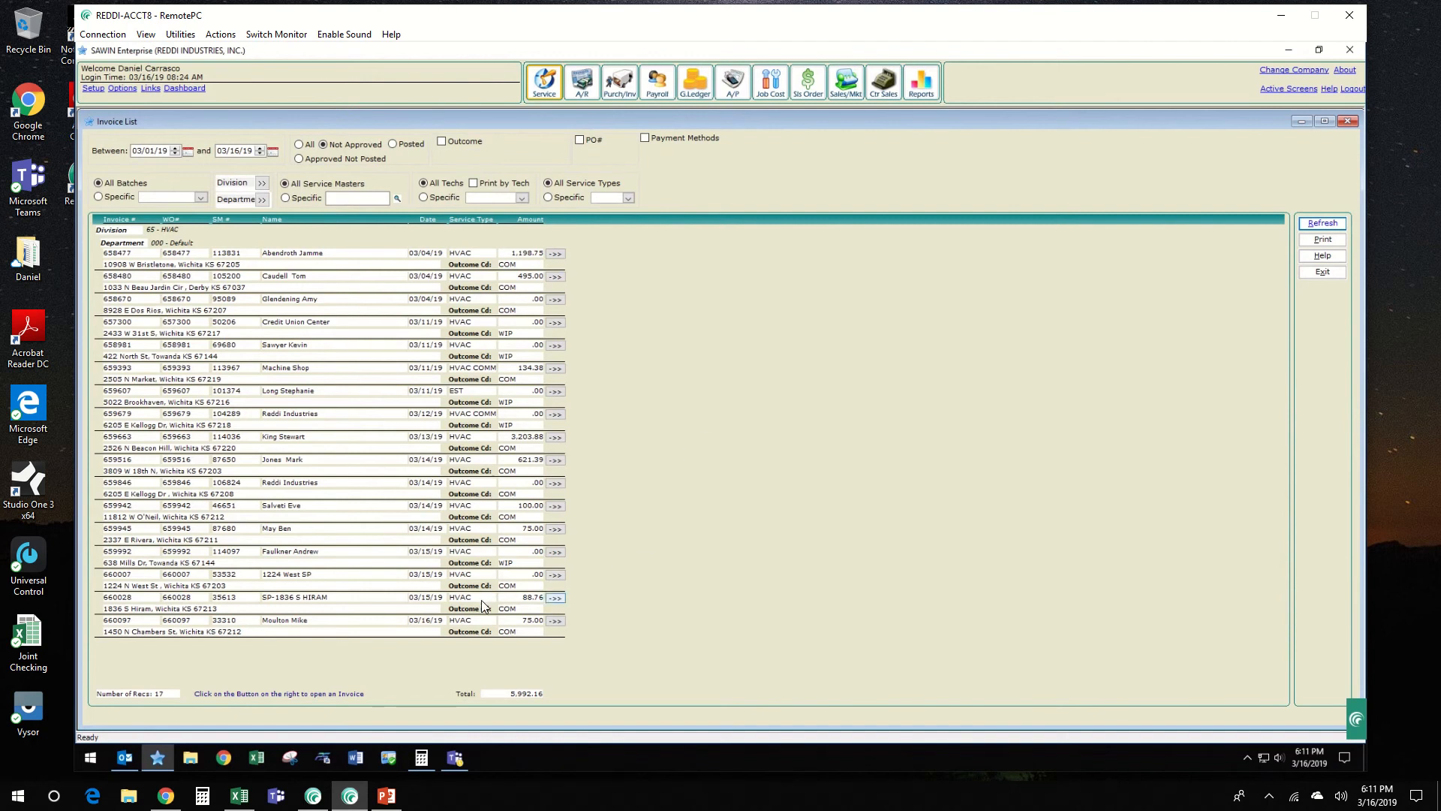
left_click(556, 598)
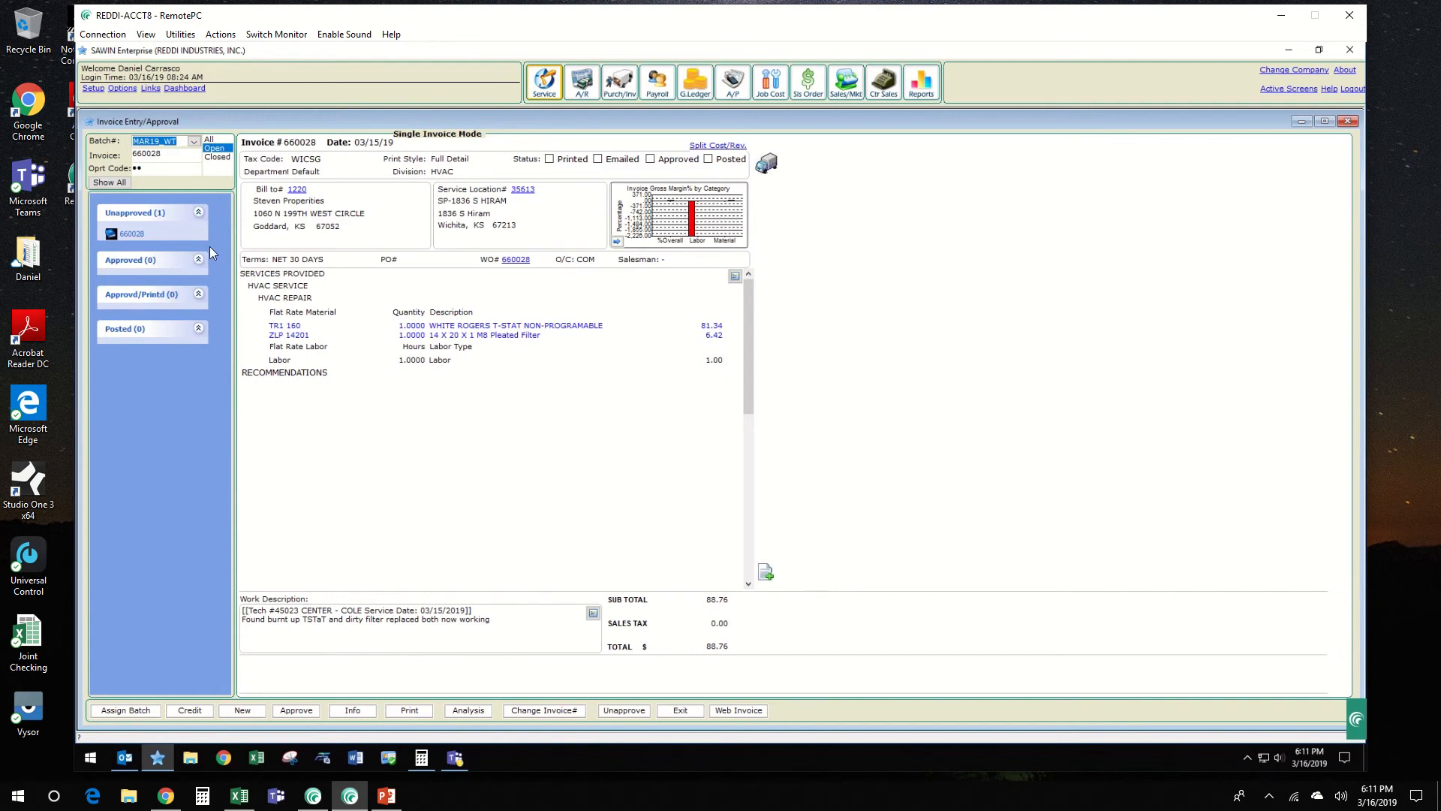
type("030219AR2D")
key("Tab")
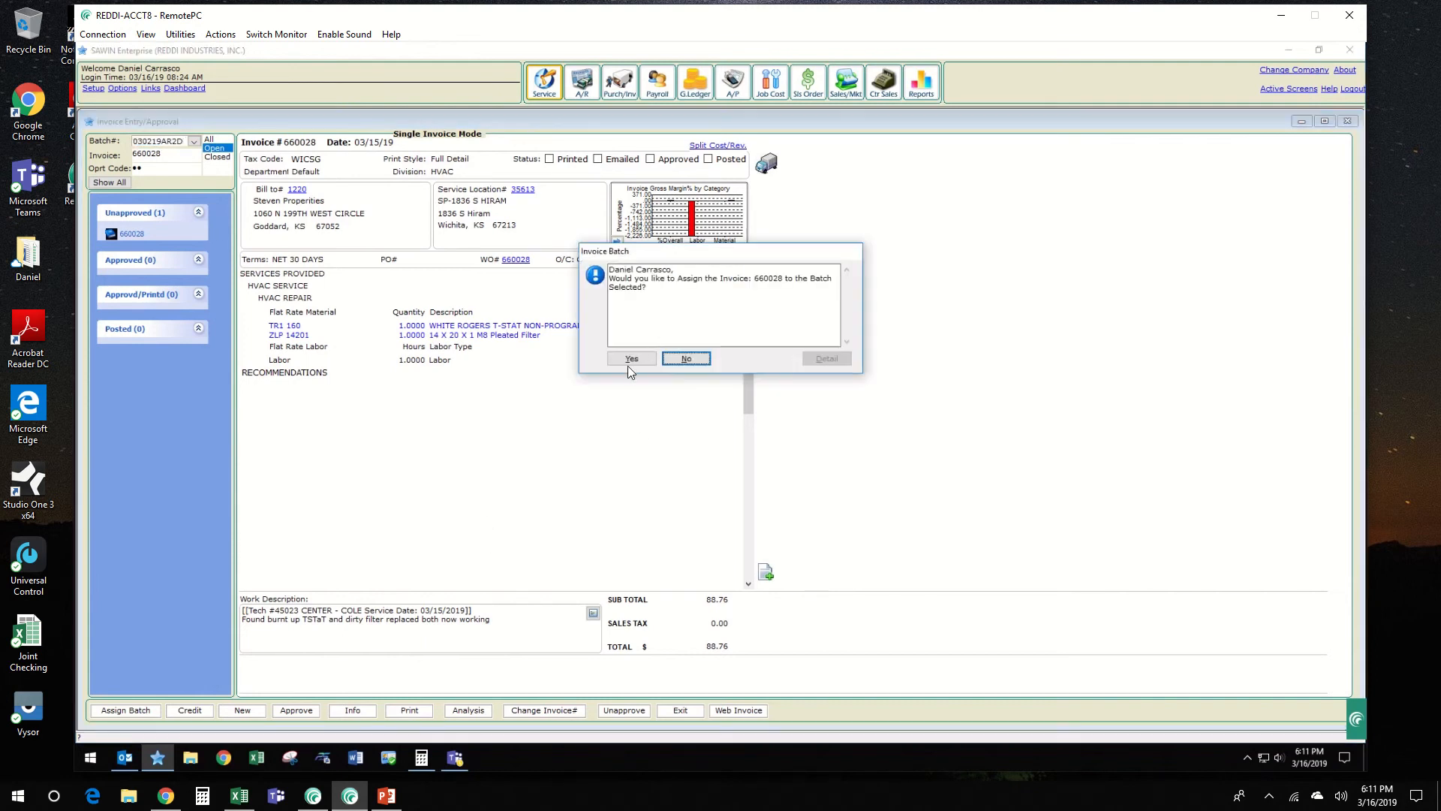
left_click(630, 358)
Step: Clear the cash date in the invoice's general information and set the first payment to No Charge with a zero amount
left_click(345, 714)
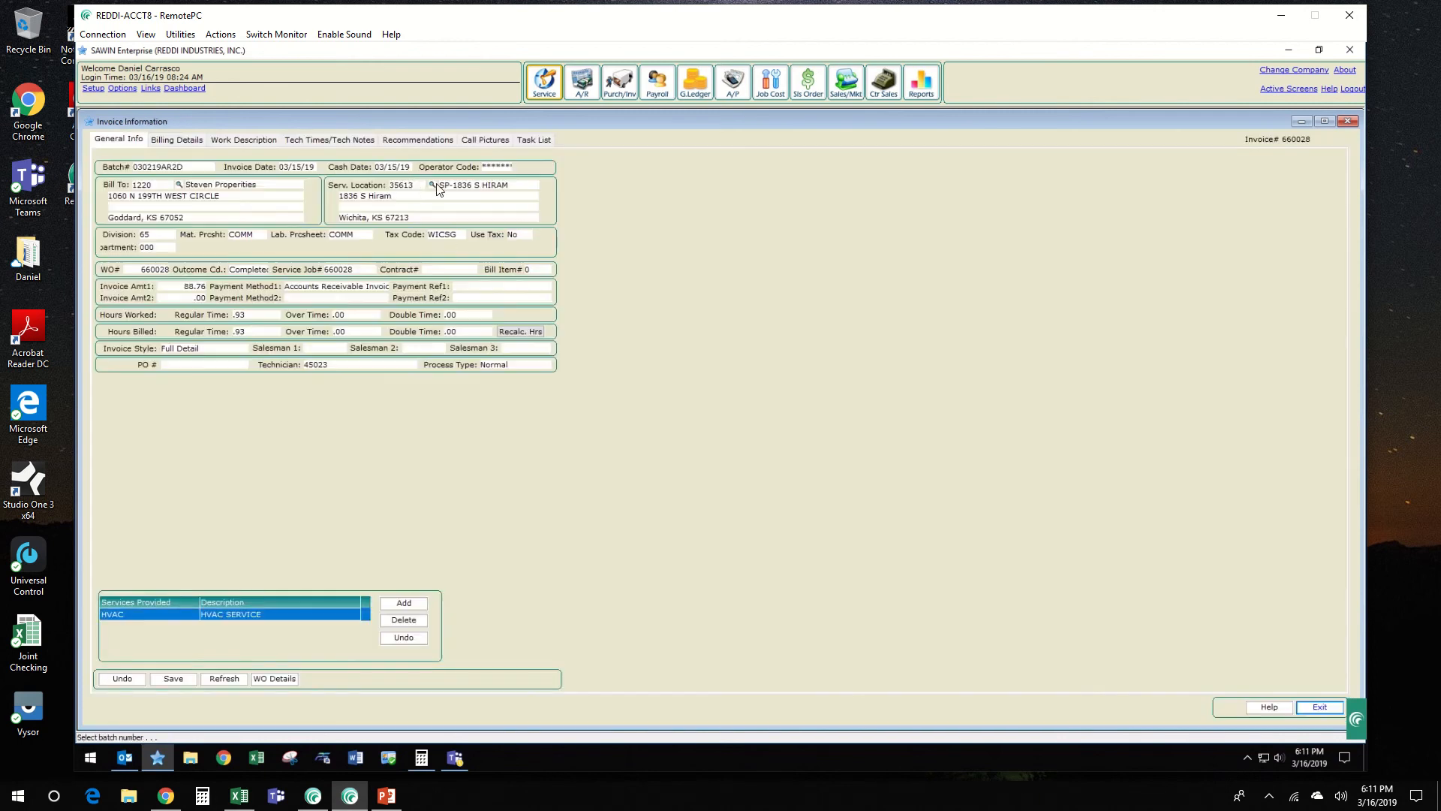
left_click(399, 167)
key("Delete")
key("Tab")
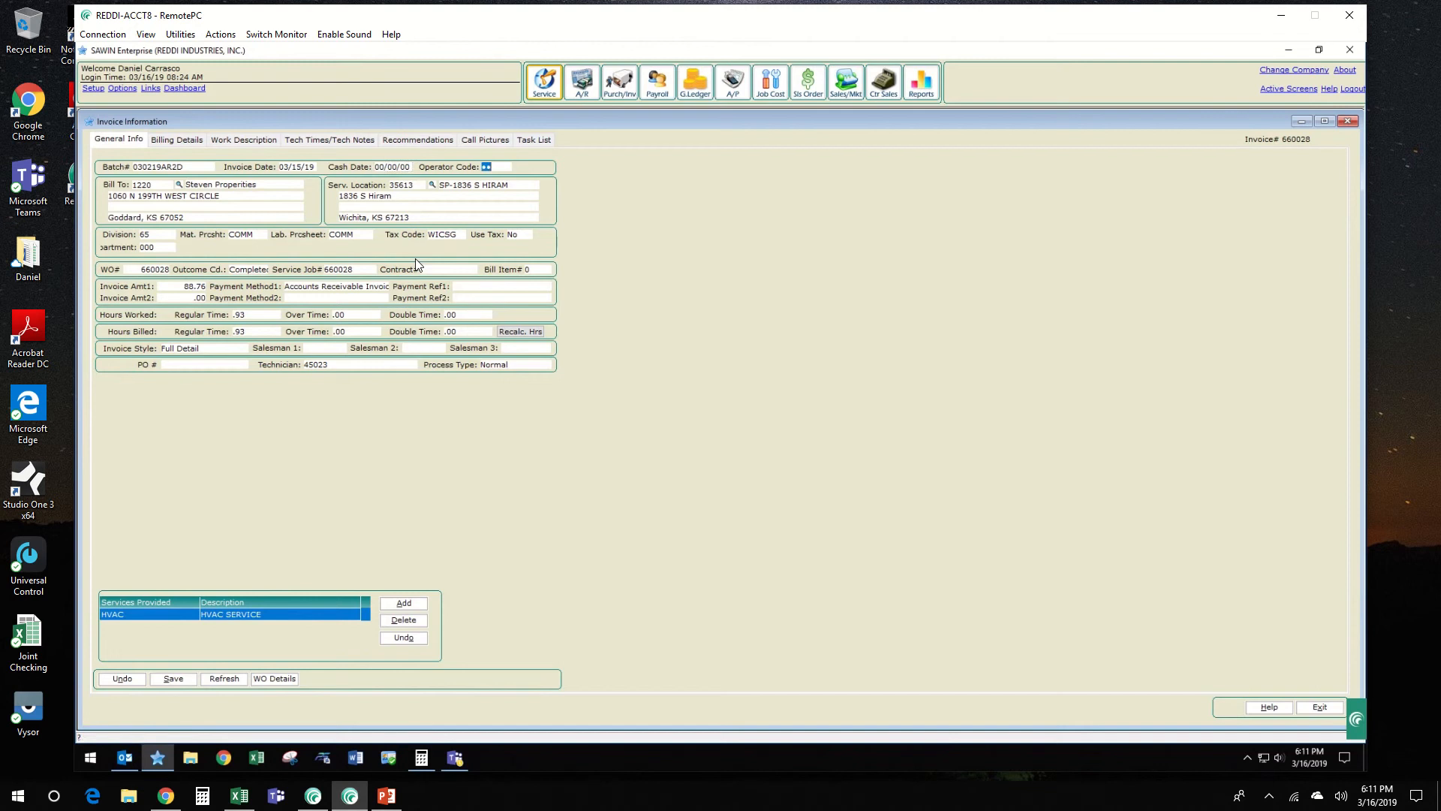
left_click(313, 289)
key("n")
left_click(190, 291)
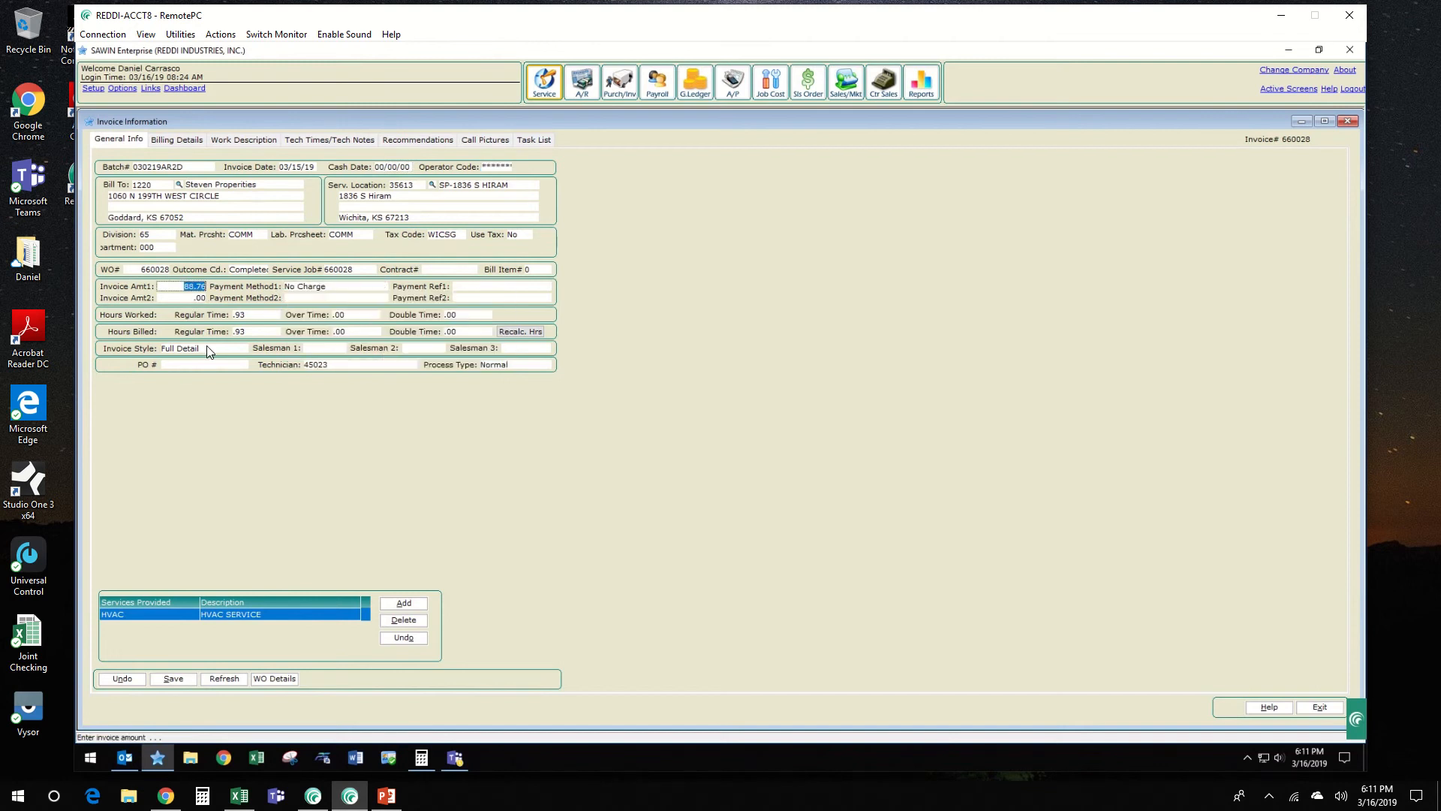
Step: Set the invoice style to Service Type Summary and the division to 00, Default Division
left_click(201, 348)
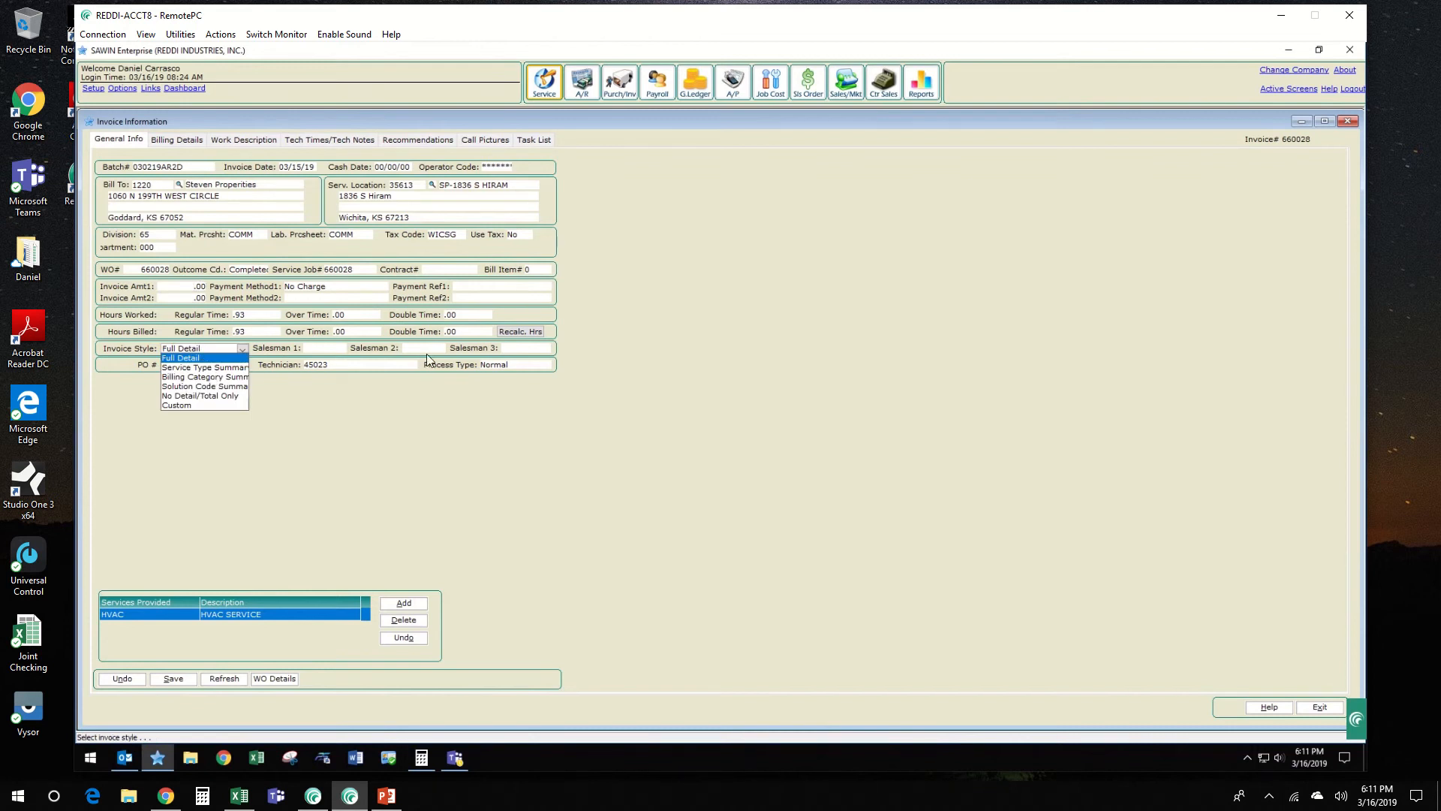
left_click(216, 367)
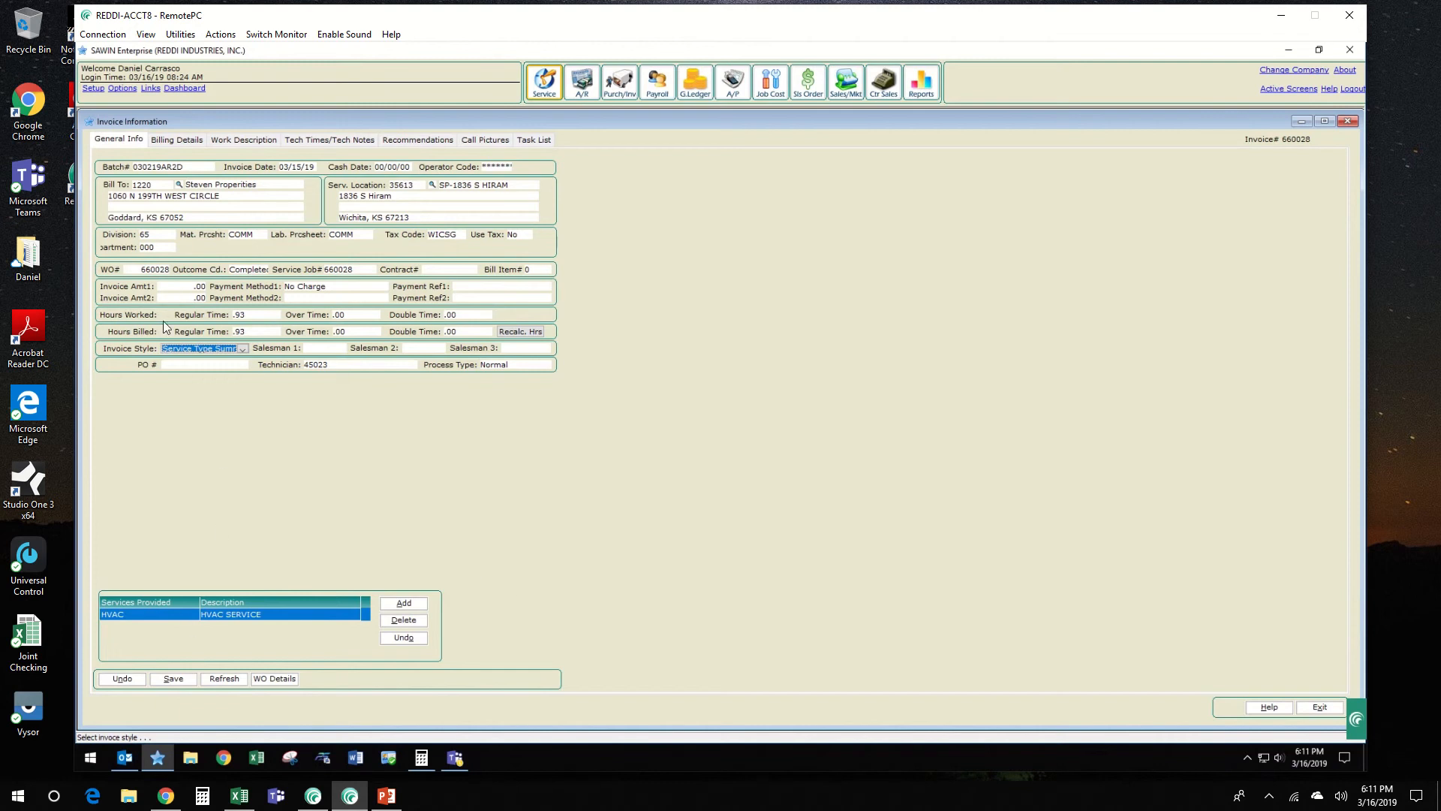
left_click(154, 237)
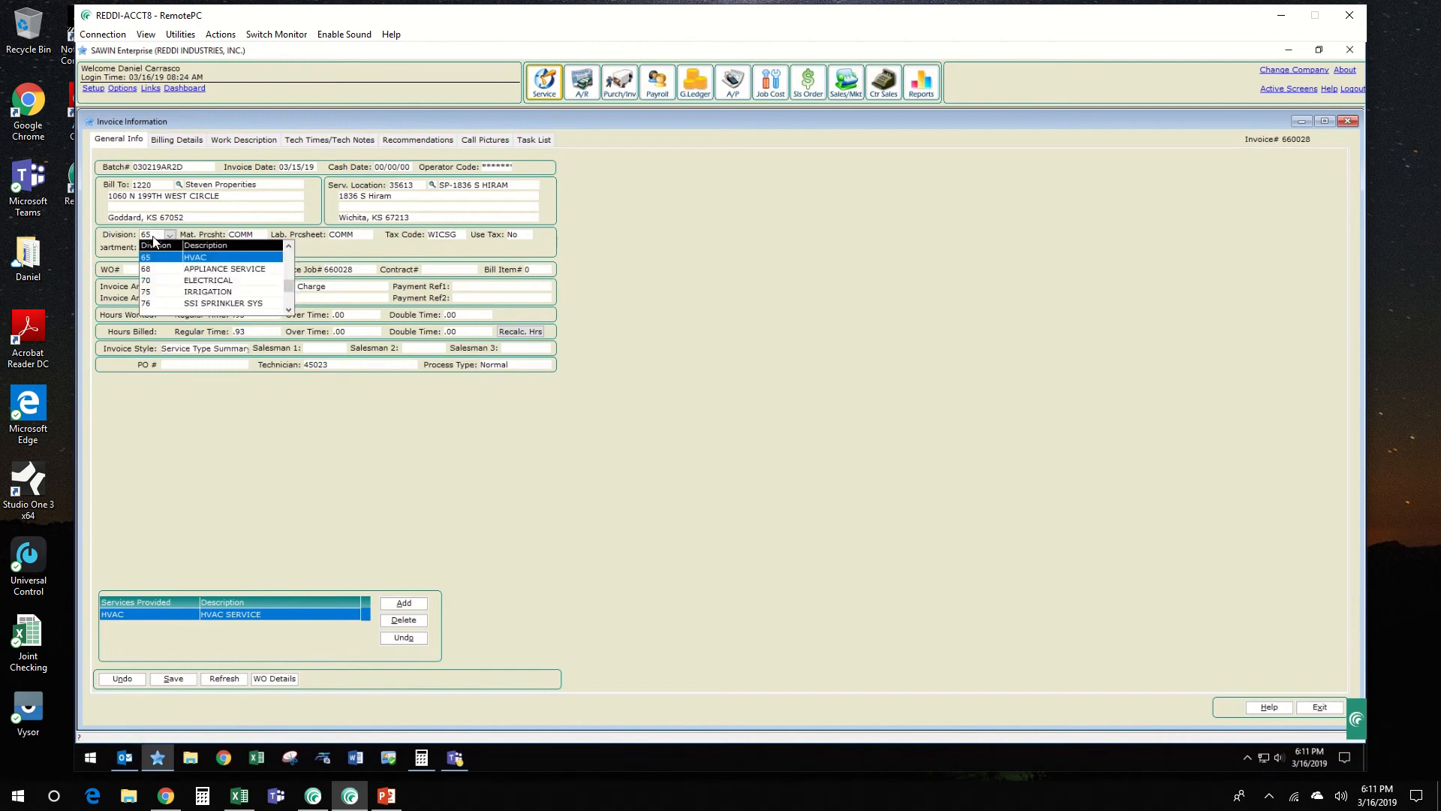
scroll(154, 240, "up", 5)
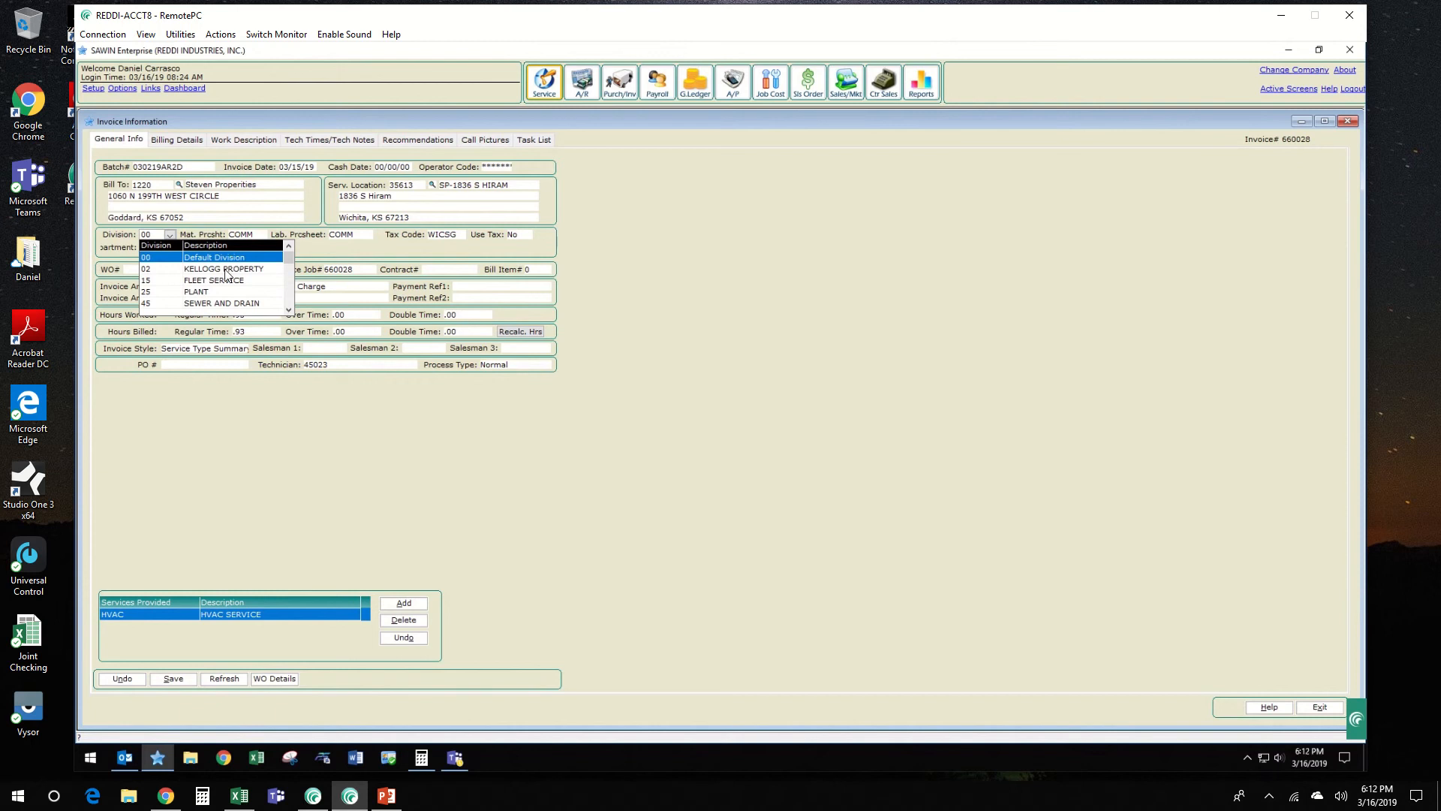
left_click(232, 257)
Step: Change the service provided from HVAC to Internal-P, Internal Repair & Maint - Prop
left_click(383, 638)
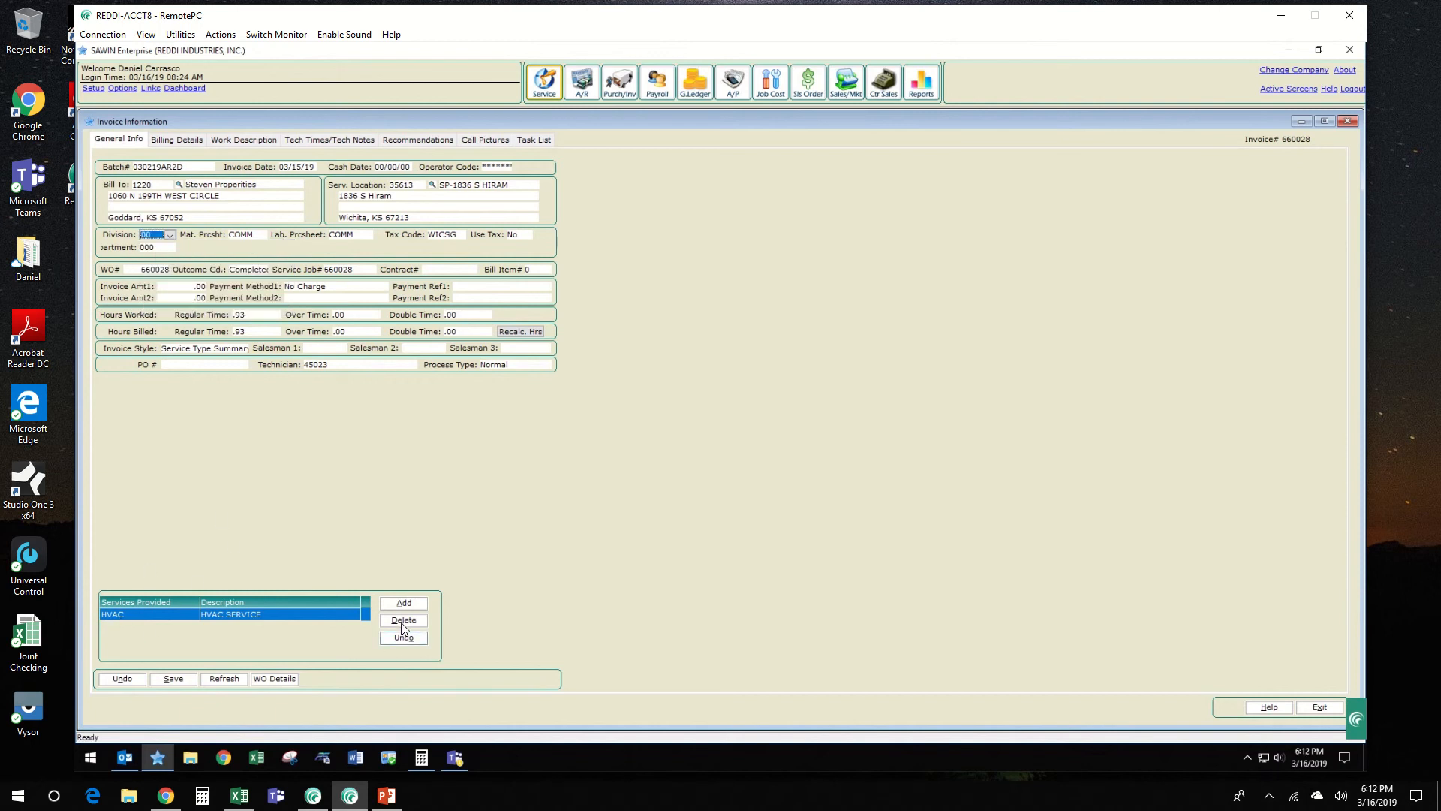
left_click(145, 615)
key("i")
key("i")
key("i")
key("i")
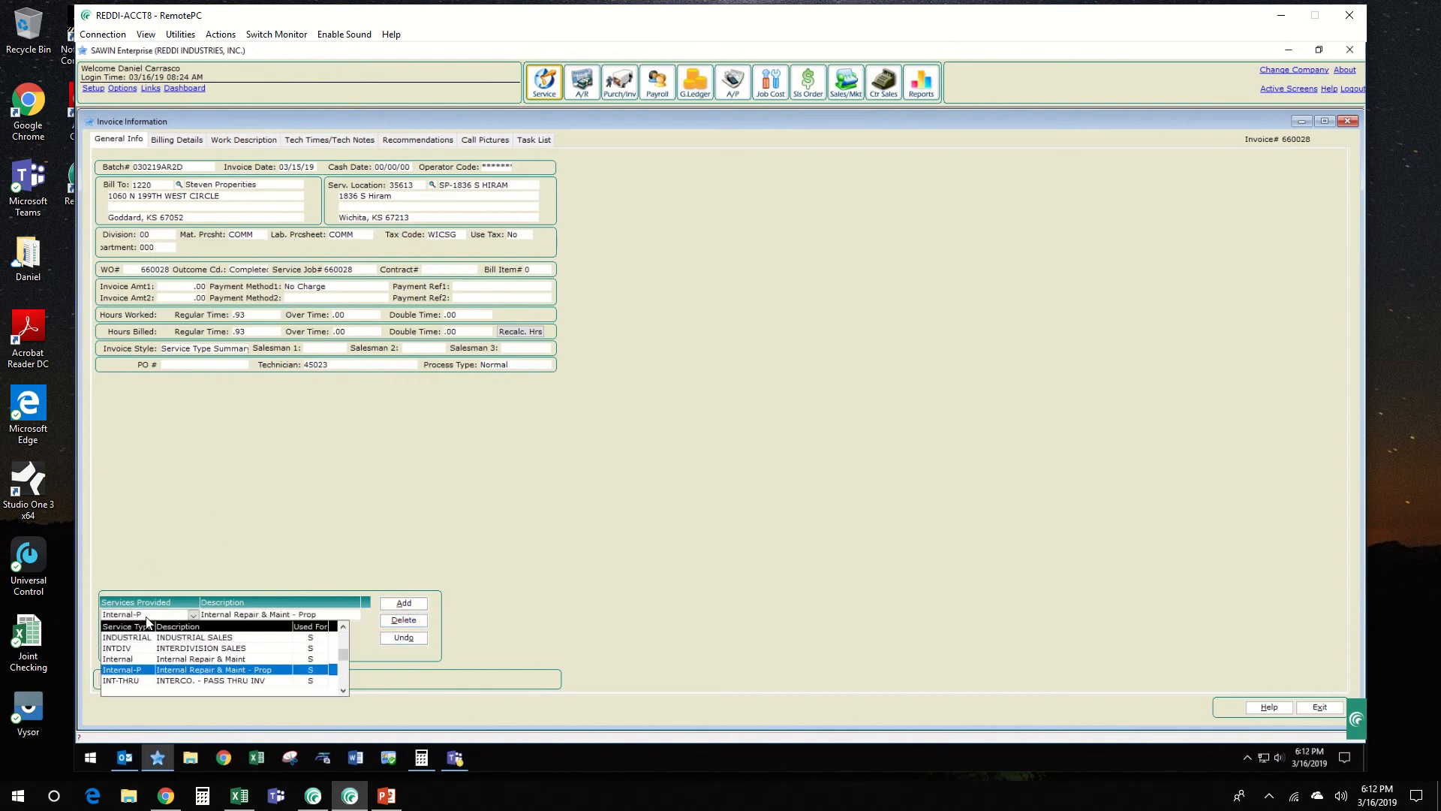
left_click(274, 678)
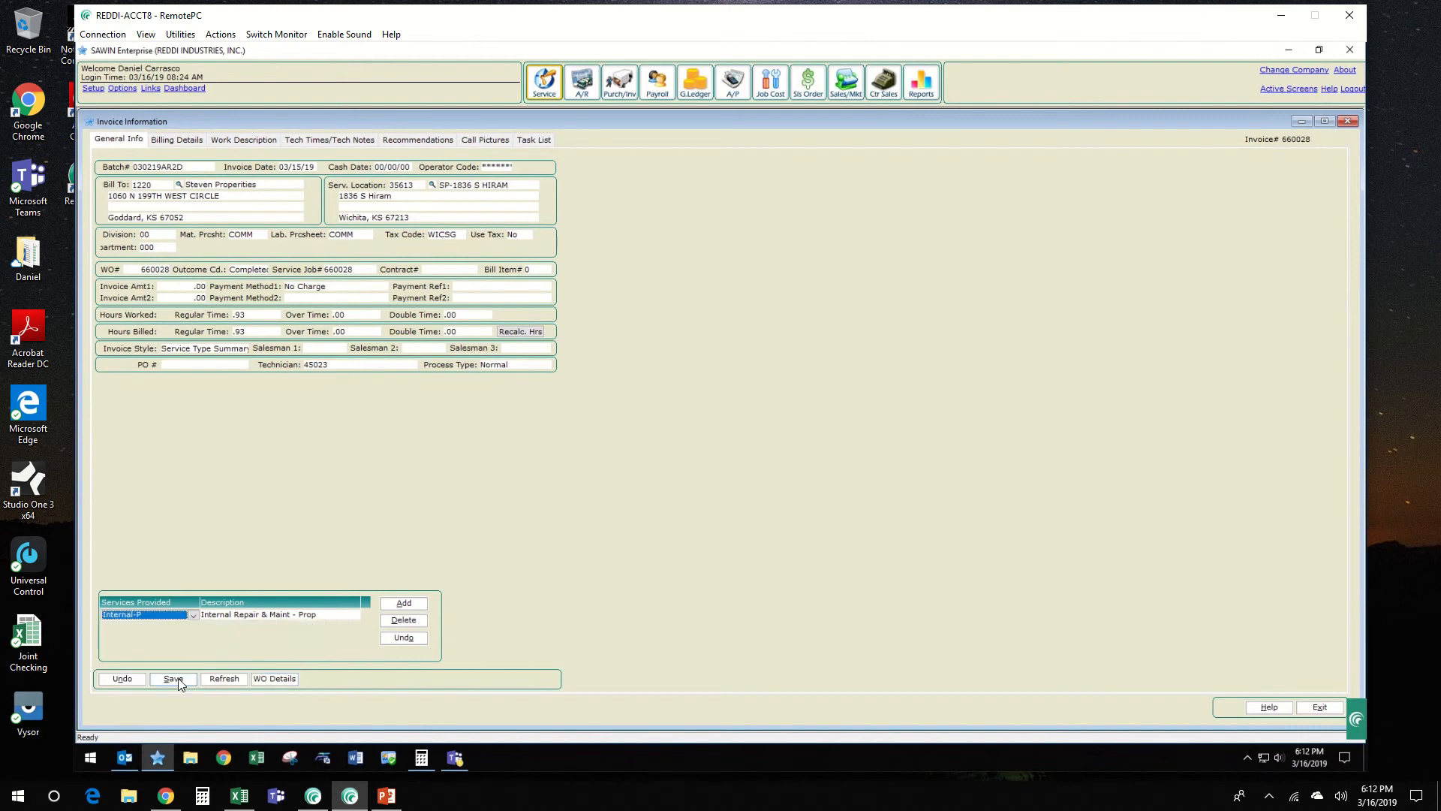
Step: Save the general information, accepting the zeroed sales amounts, the change to use tax and the removal of the HVAC service type
left_click(177, 680)
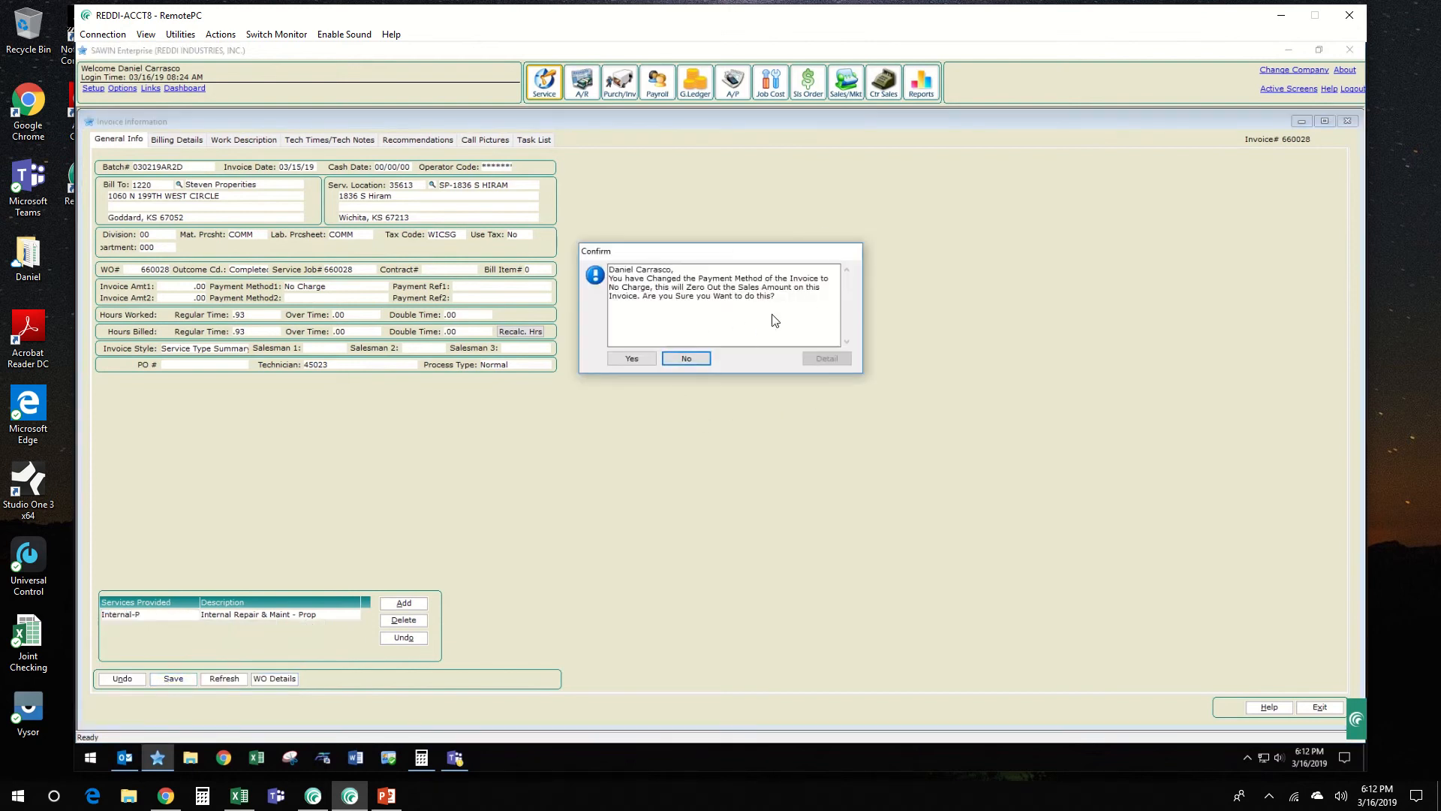
left_click(627, 363)
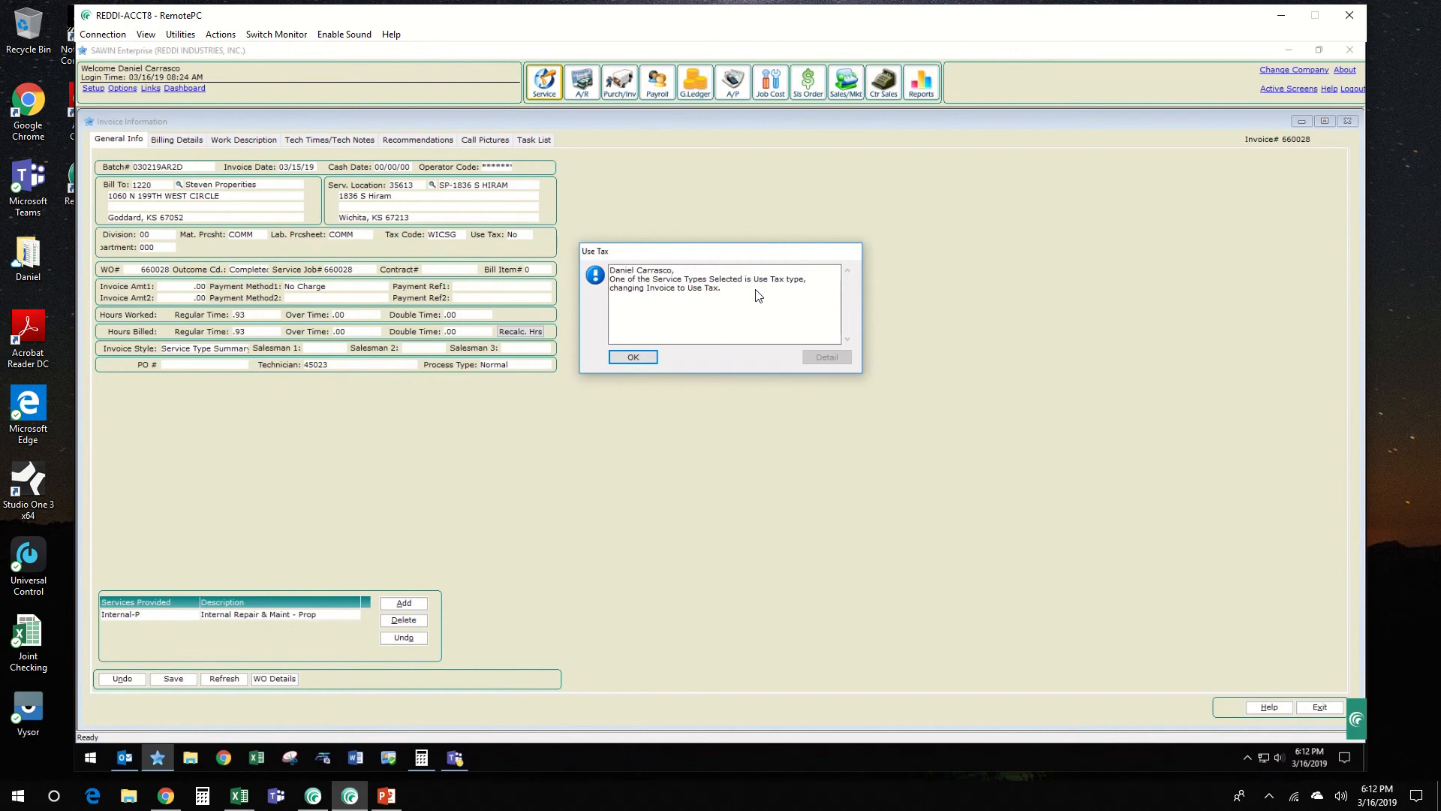
left_click(634, 358)
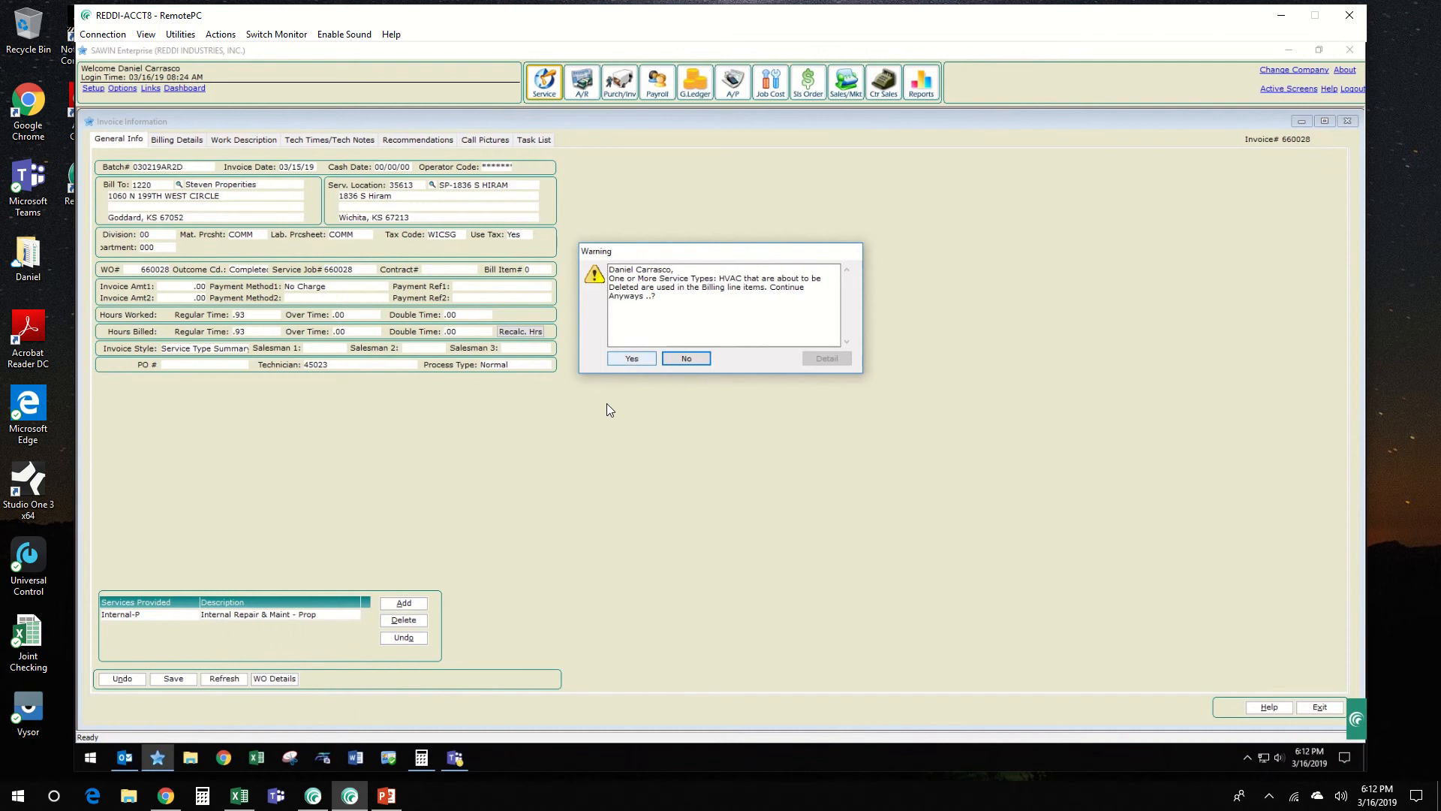
left_click(633, 358)
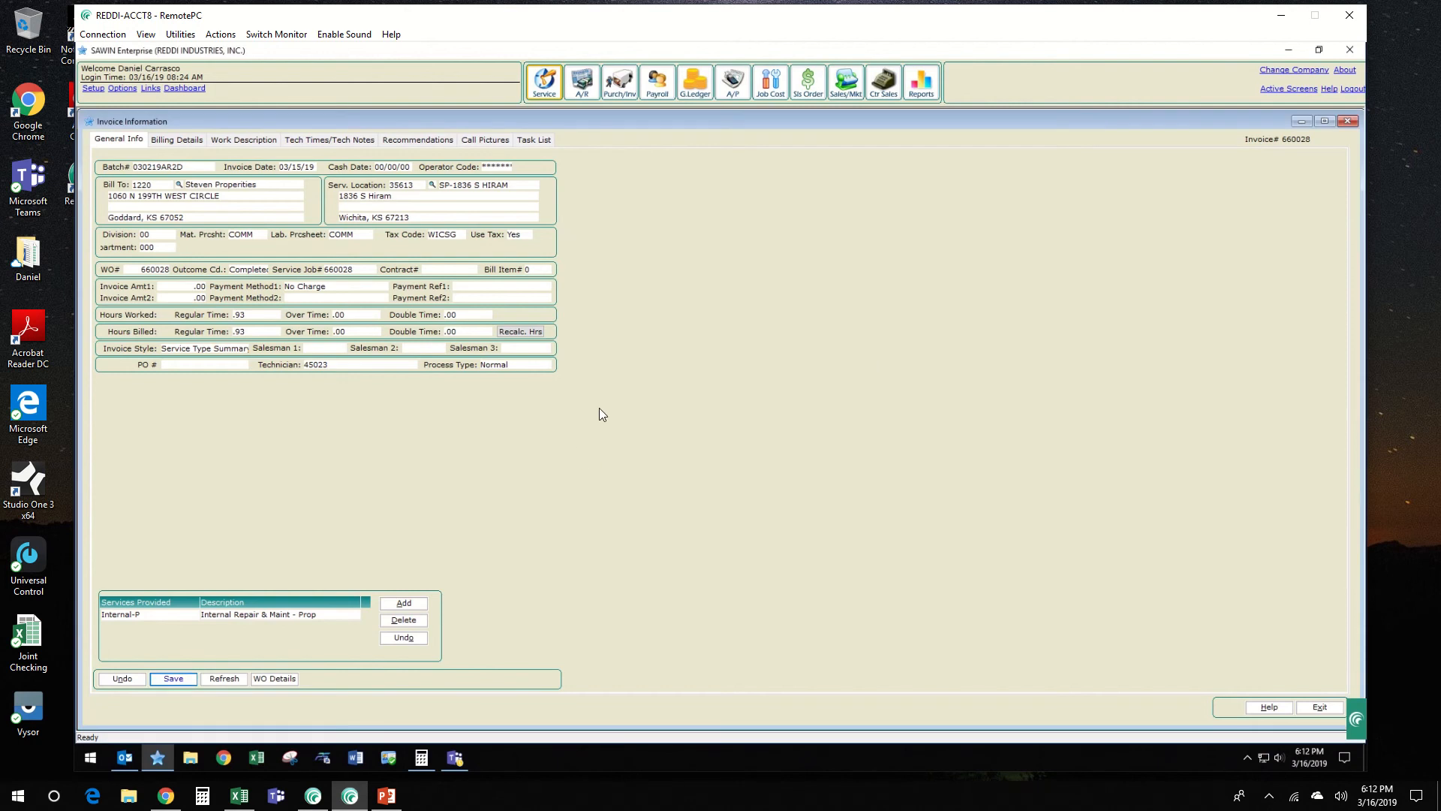
Step: In the billing details, set the Labor line's service type to Internal-P and its division to 00, Default Division
left_click(179, 142)
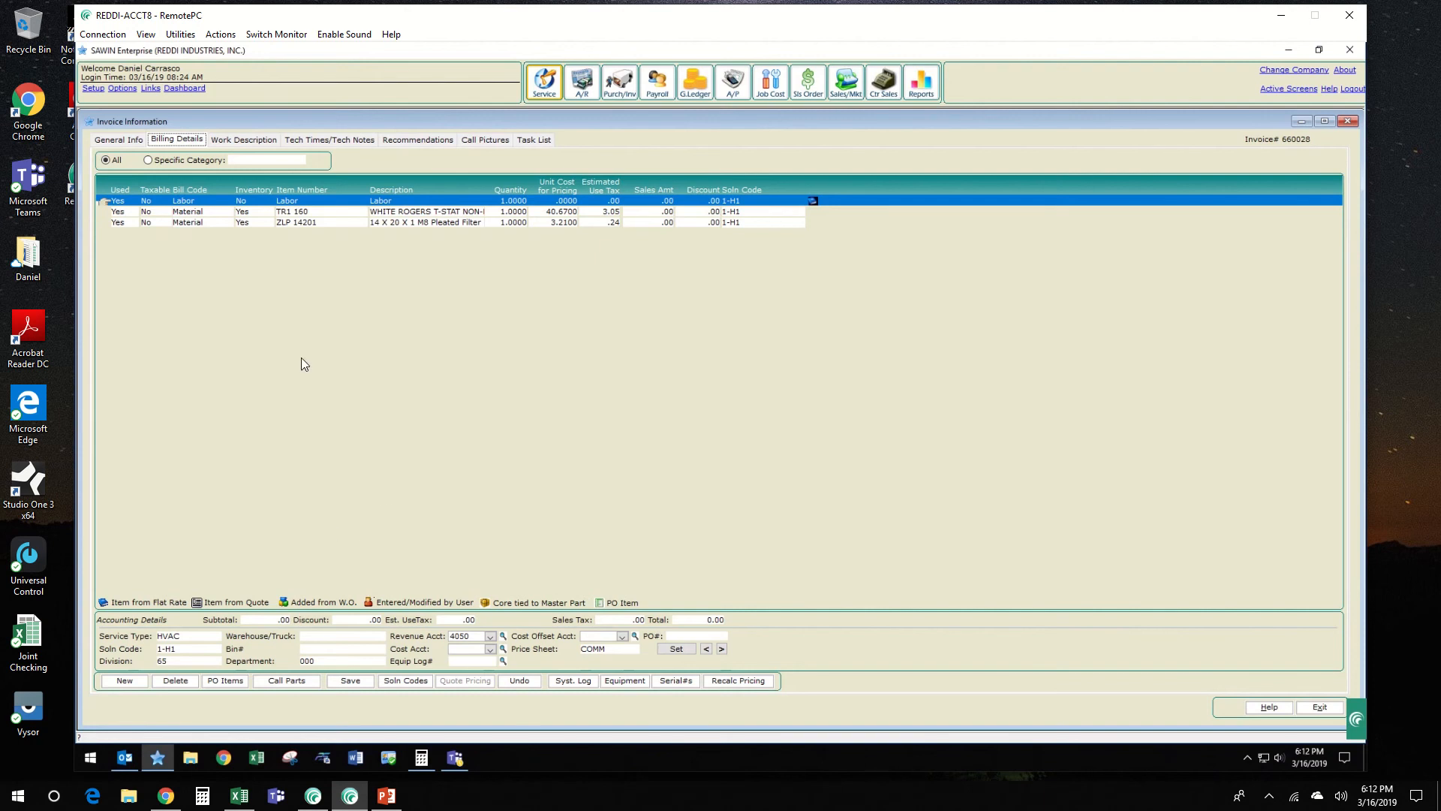
left_click(304, 225)
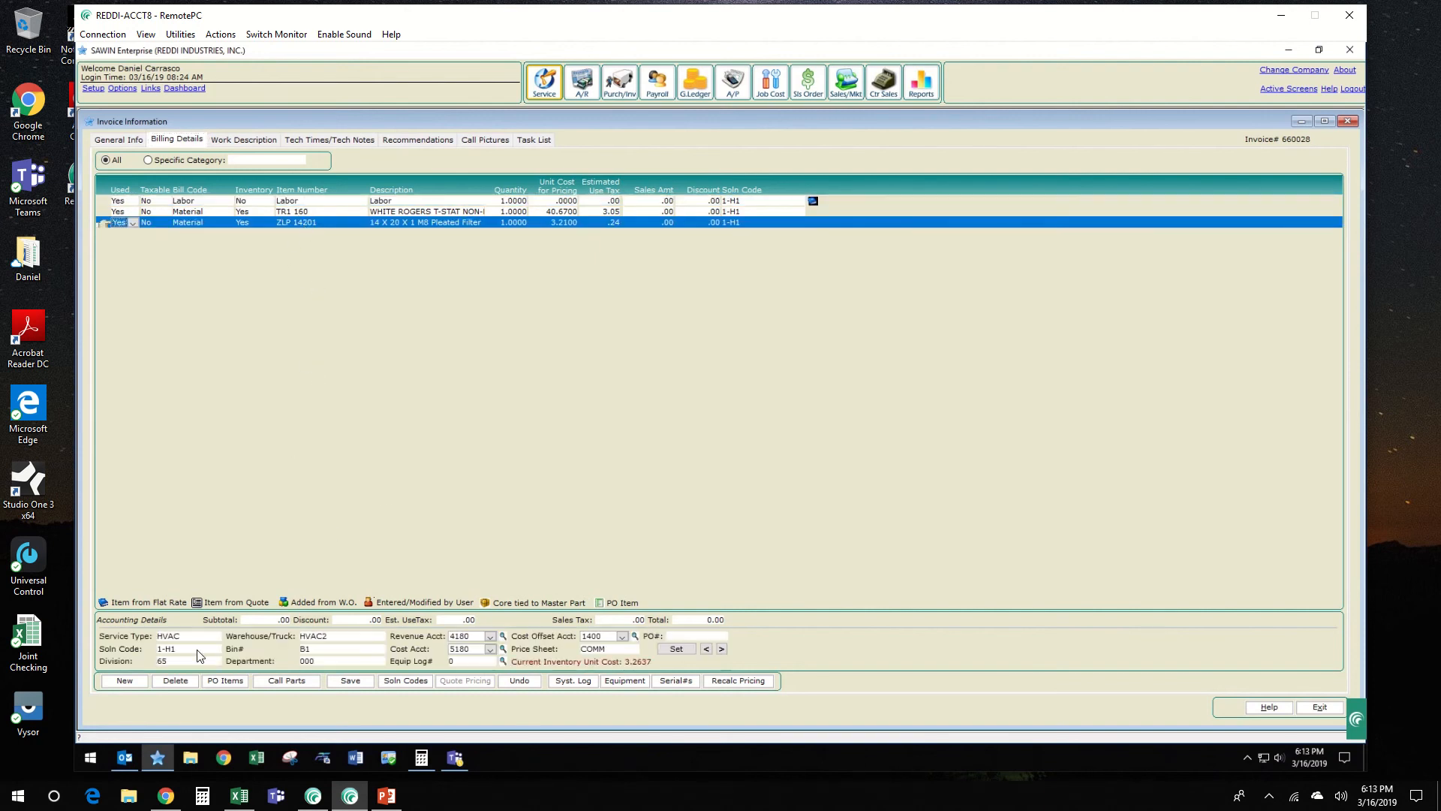
left_click(316, 202)
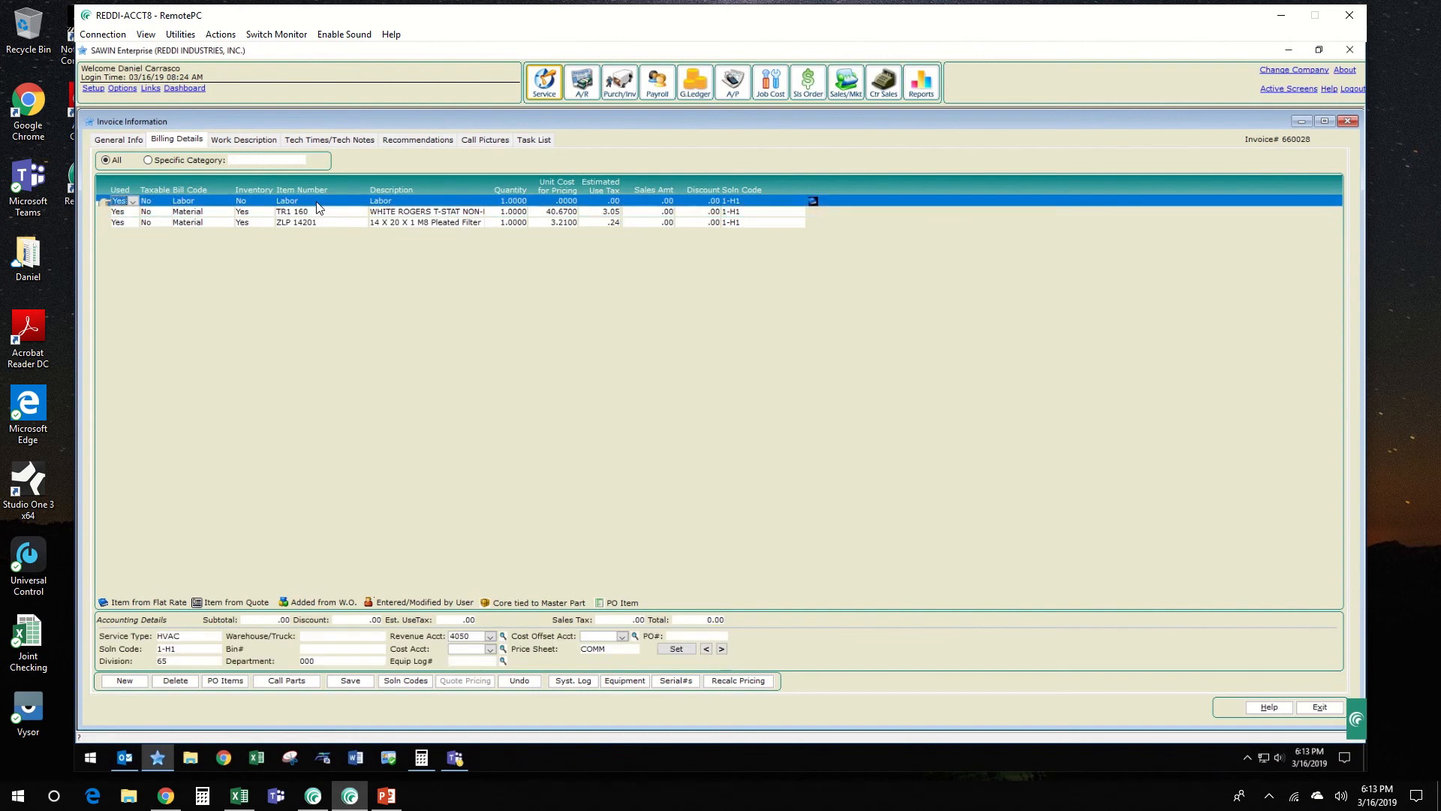
left_click(198, 637)
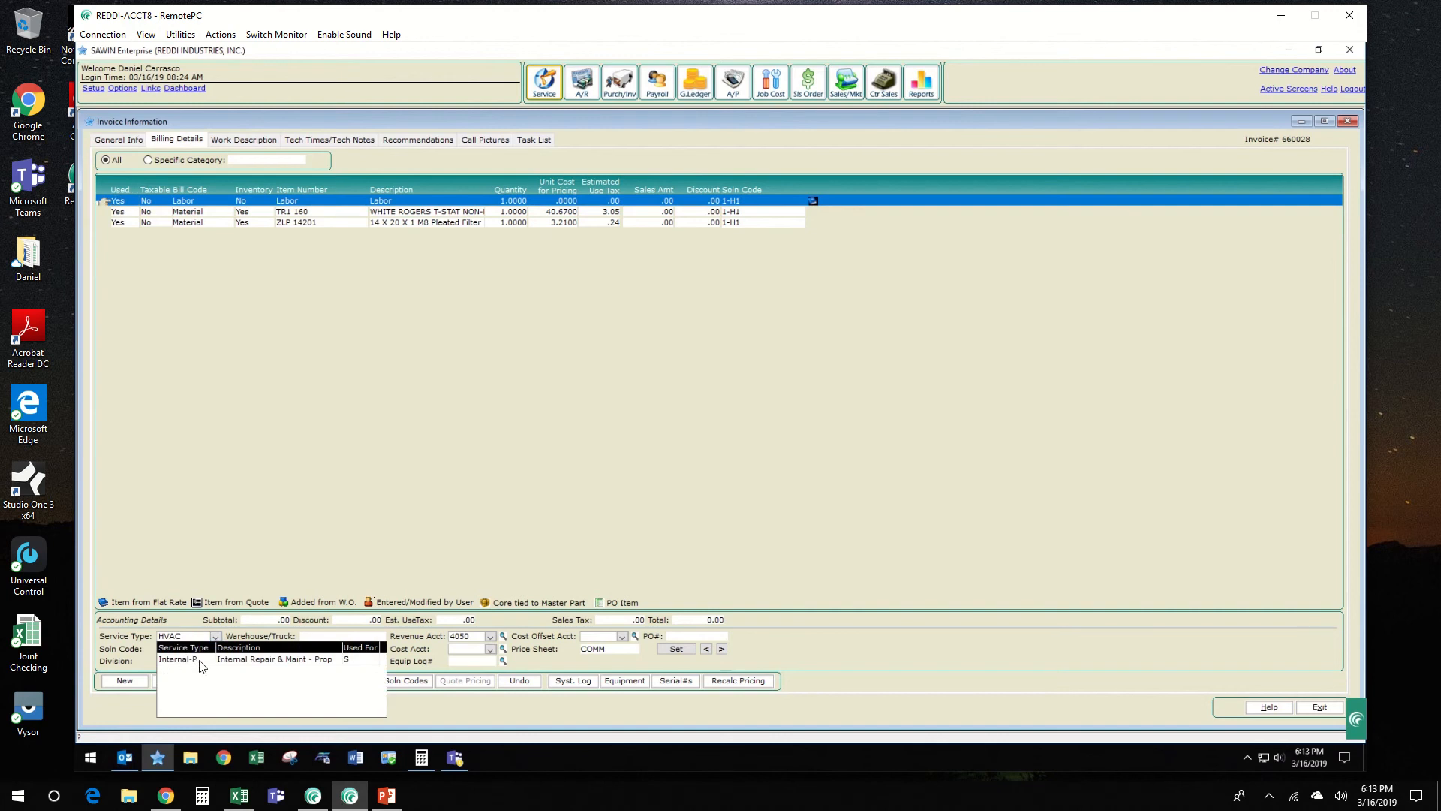
left_click(200, 660)
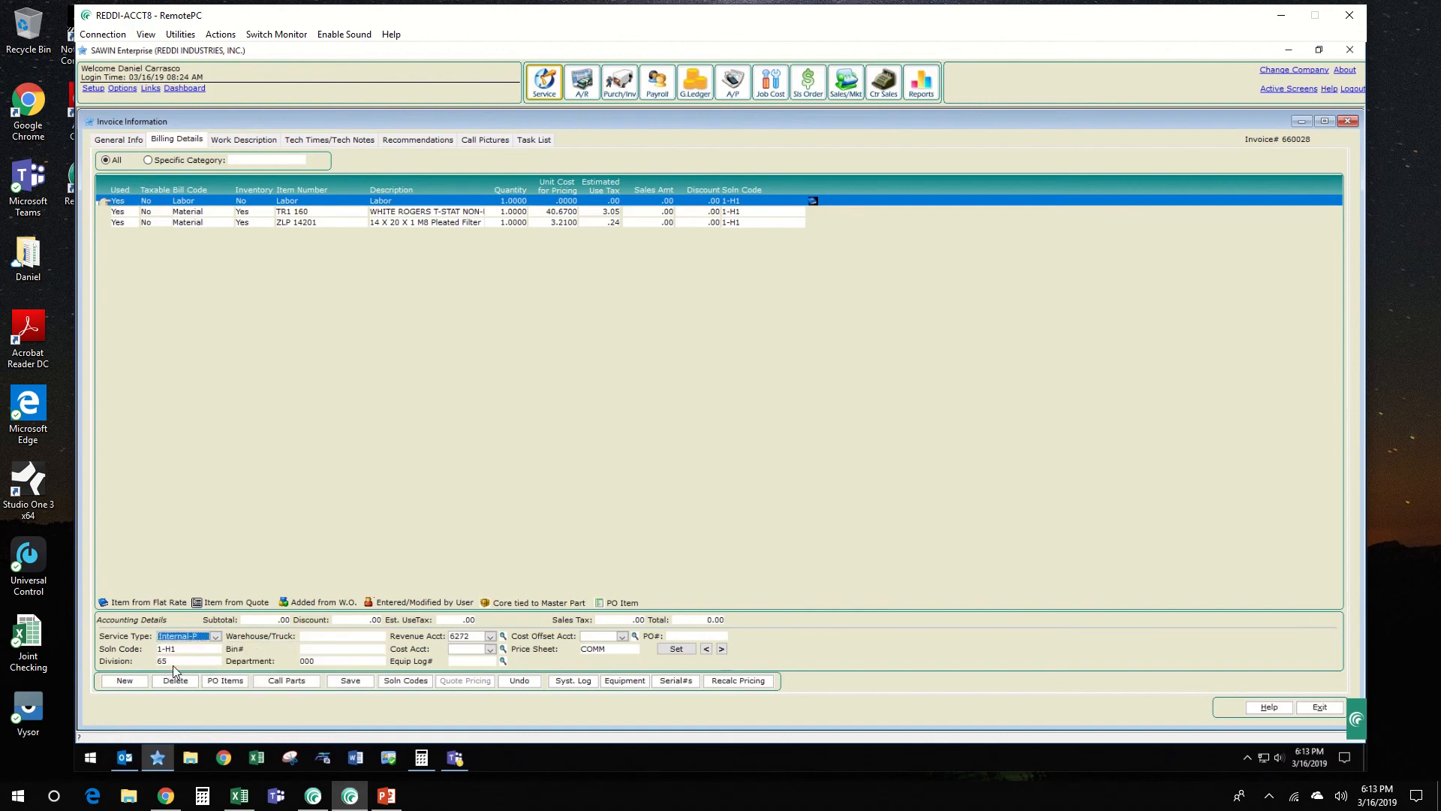
left_click(175, 662)
type("00")
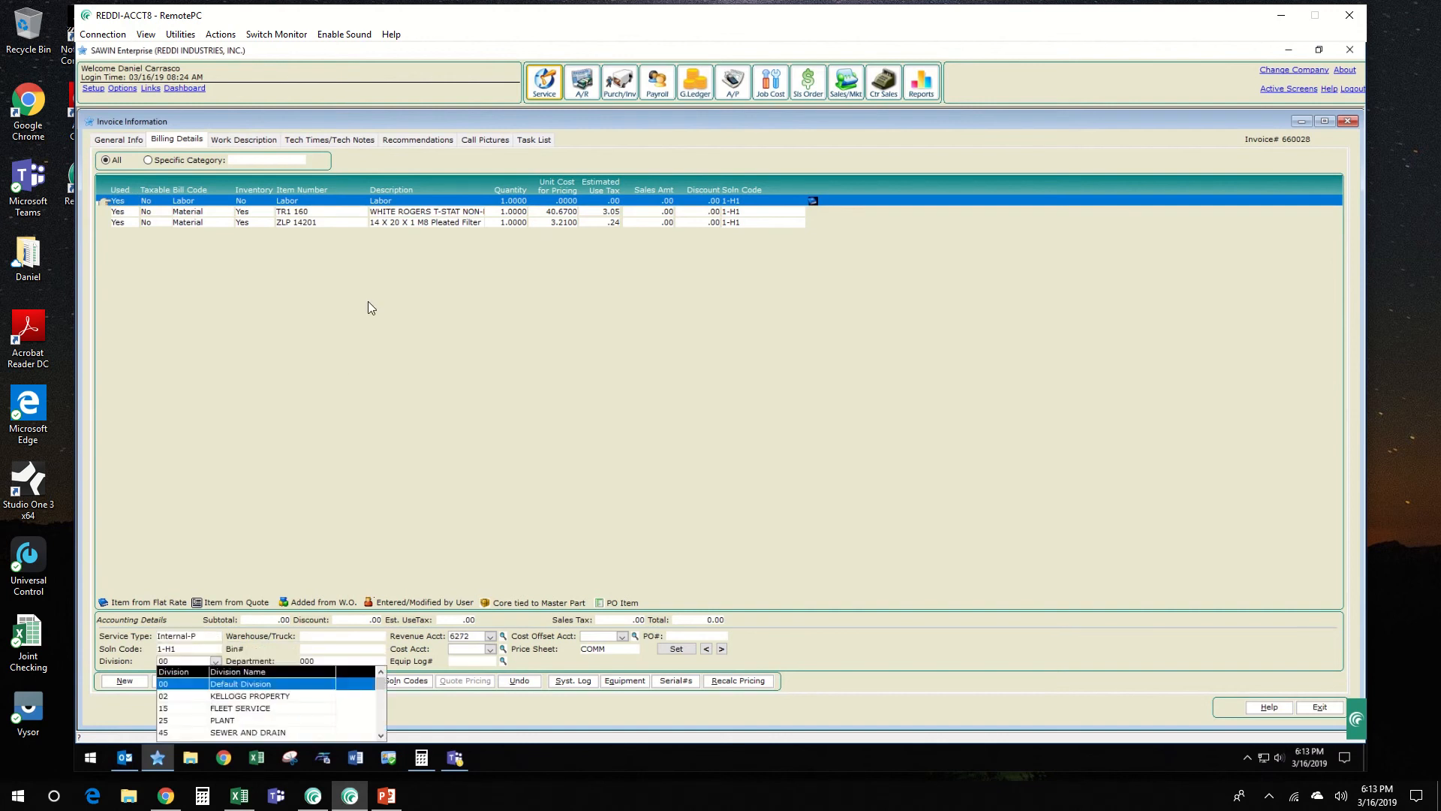
left_click(375, 310)
Step: Set the TR1 160 White Rogers thermostat line's service type to Internal-P and its division to 00
left_click(358, 211)
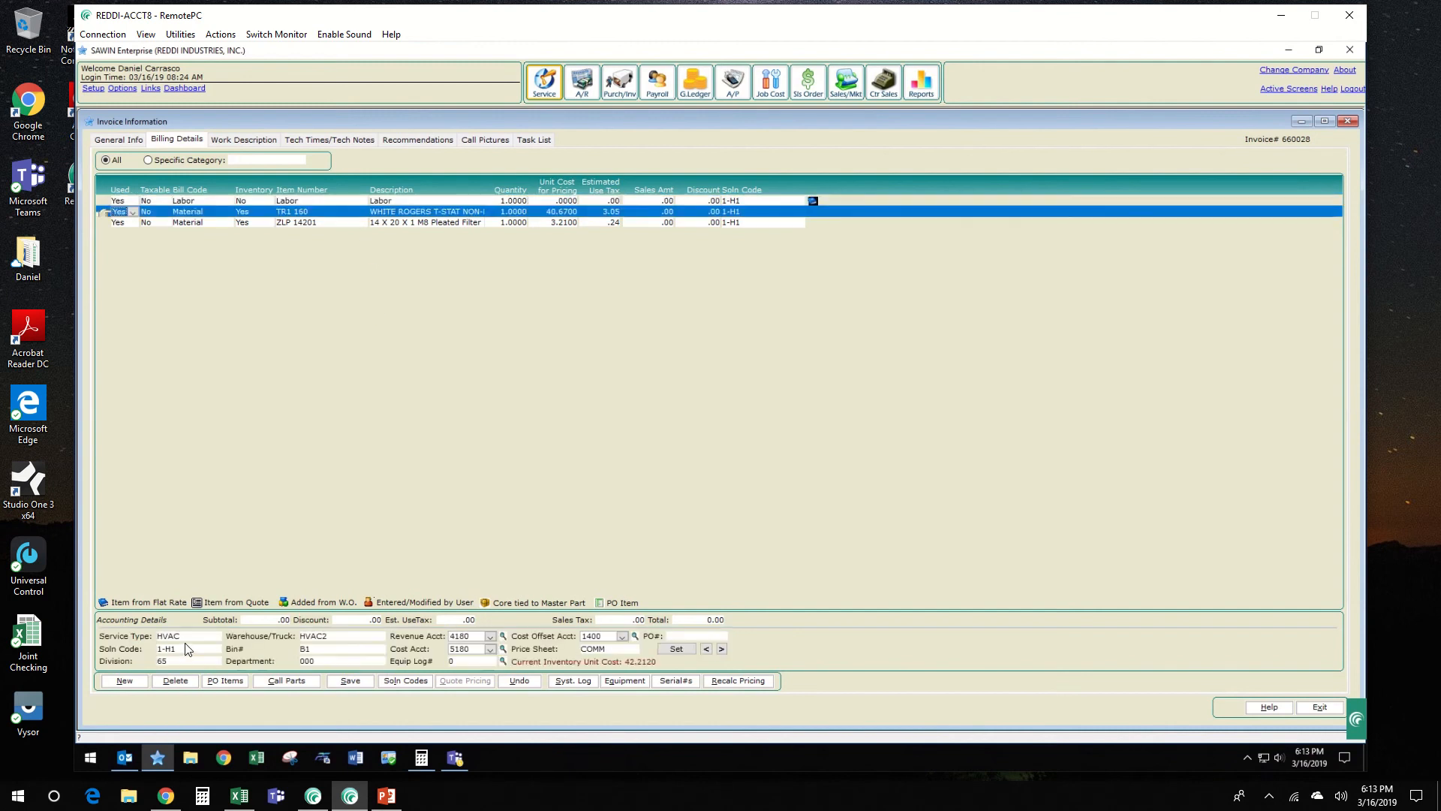
left_click(189, 637)
left_click(187, 660)
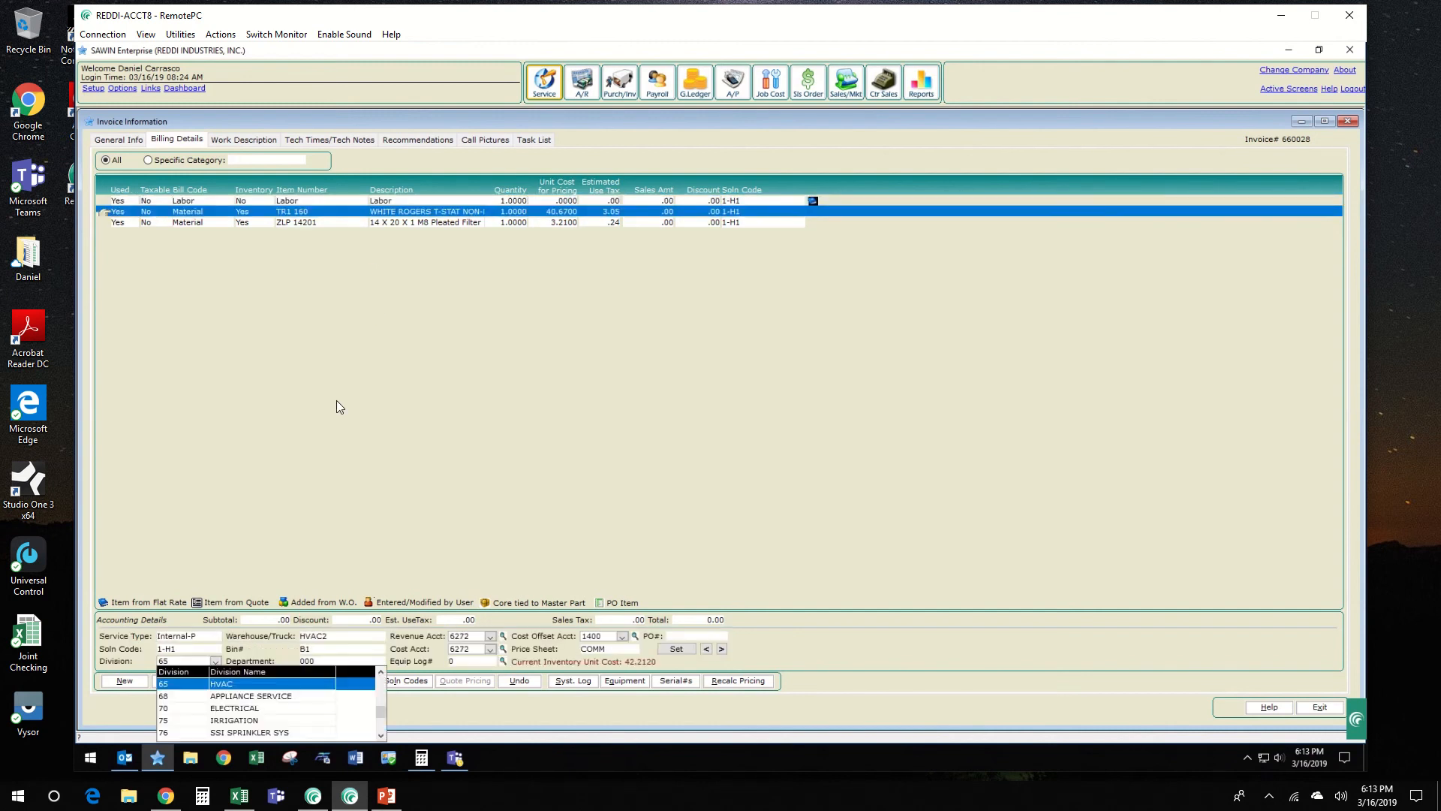
type("00")
key("Tab")
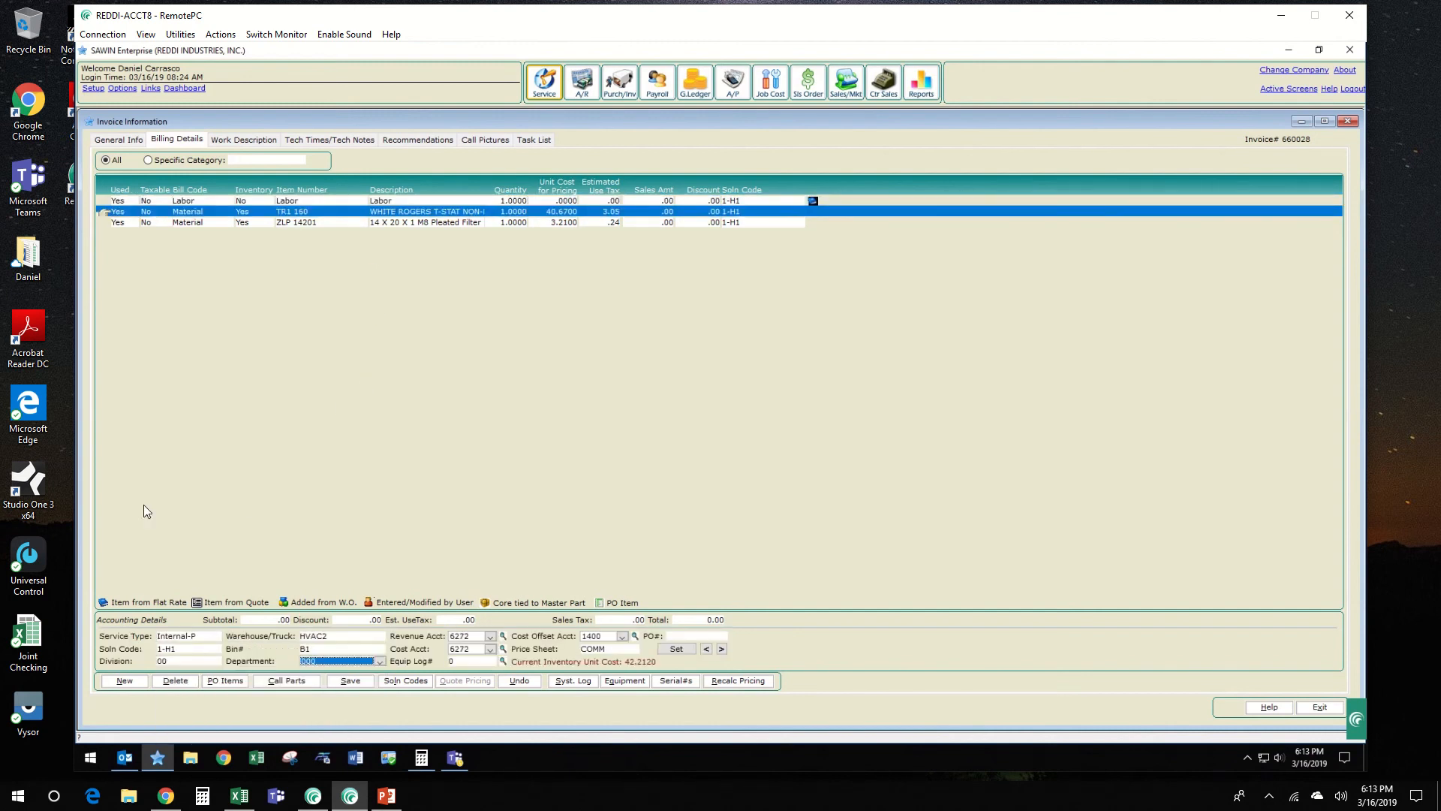
Step: Set the ZLP 14201 pleated filter line to service type Internal-P and division 00, and save the billing details
left_click(456, 223)
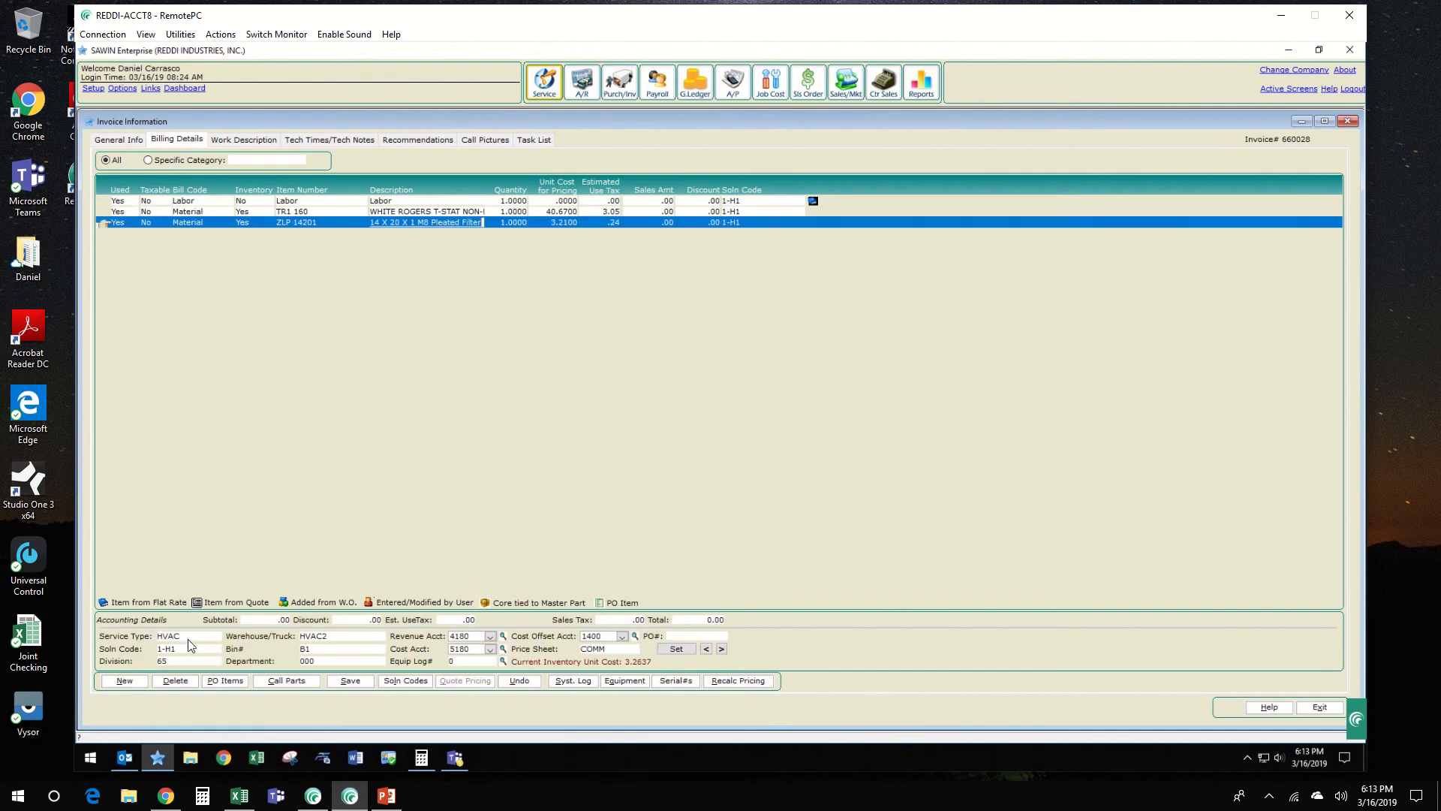
left_click(189, 638)
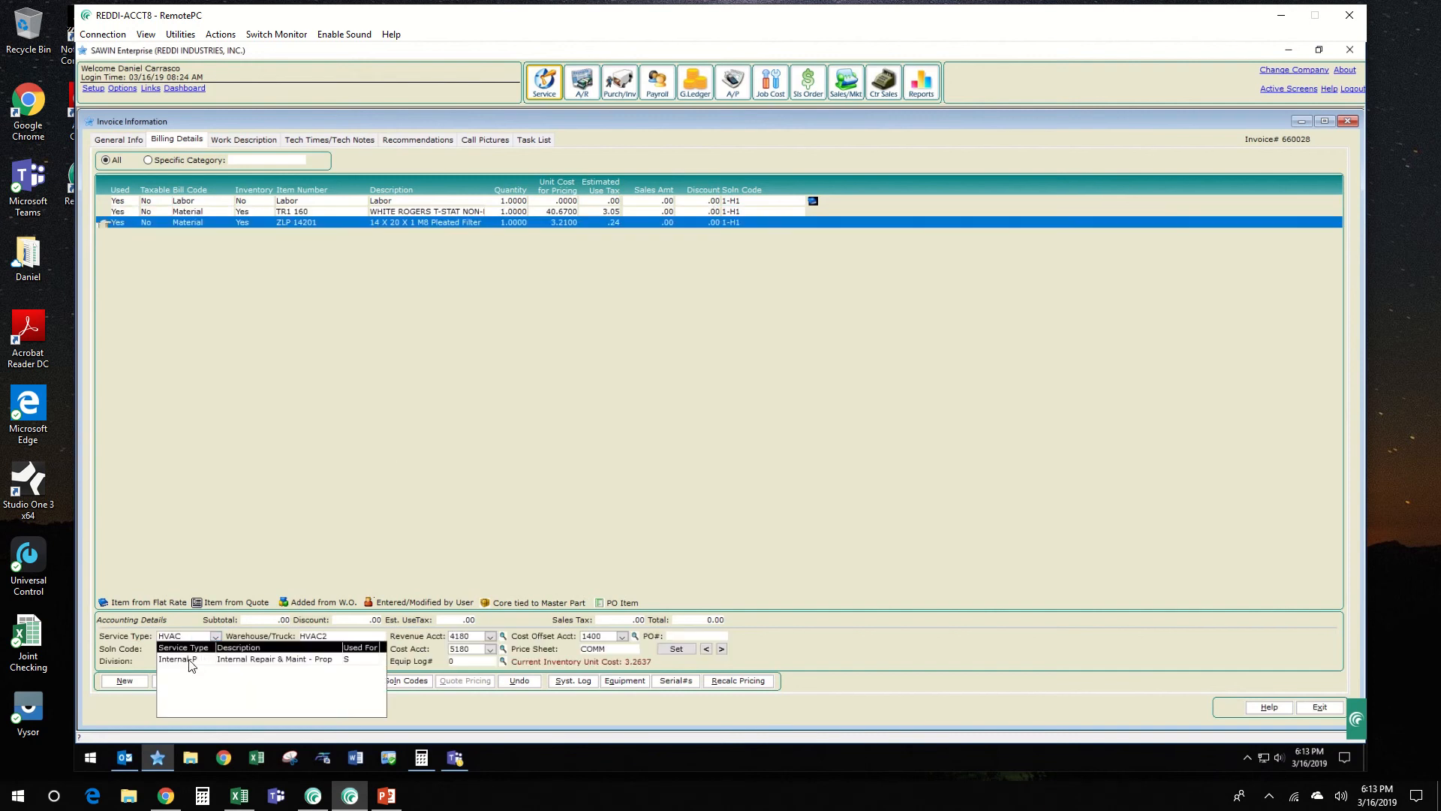
left_click(192, 661)
key("0")
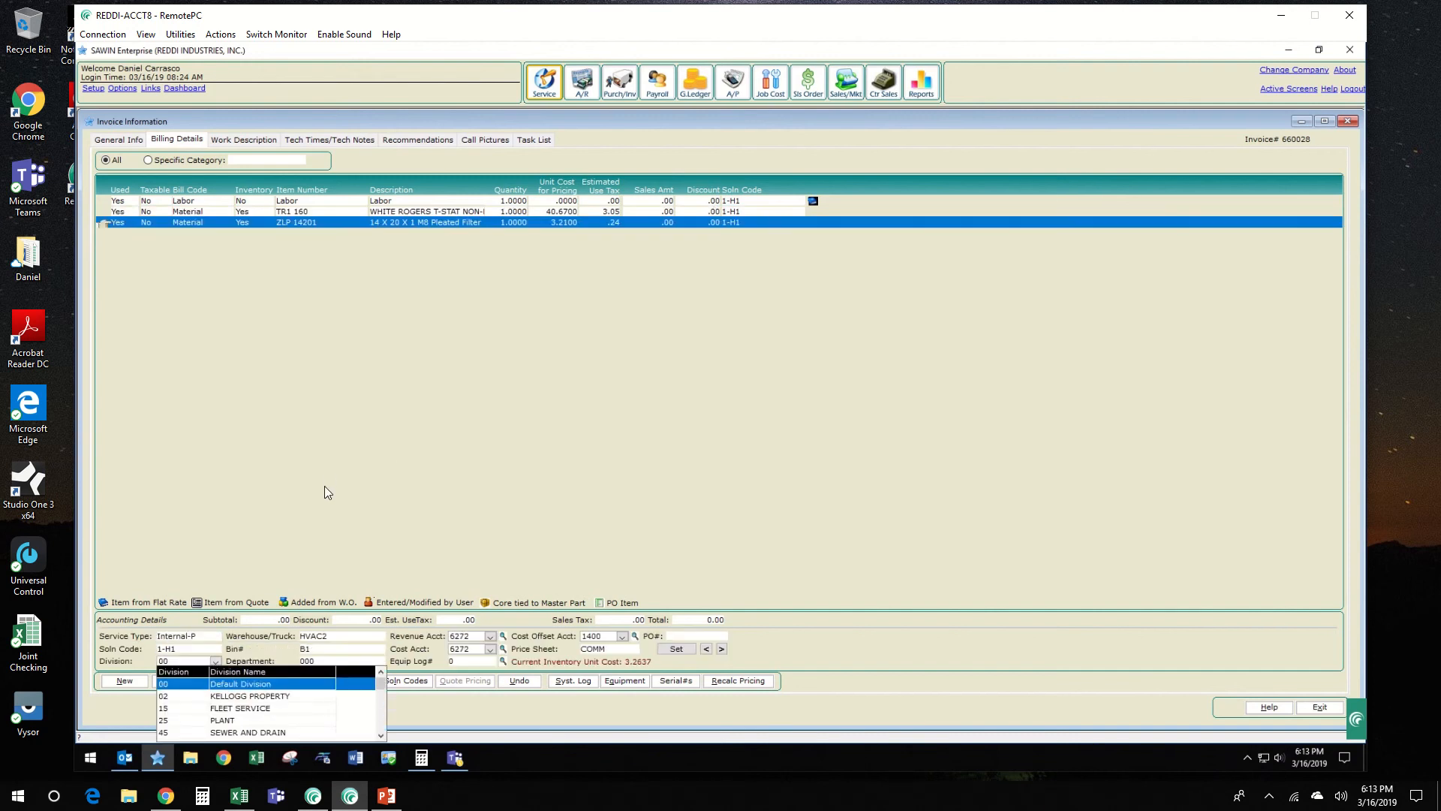
key("Return")
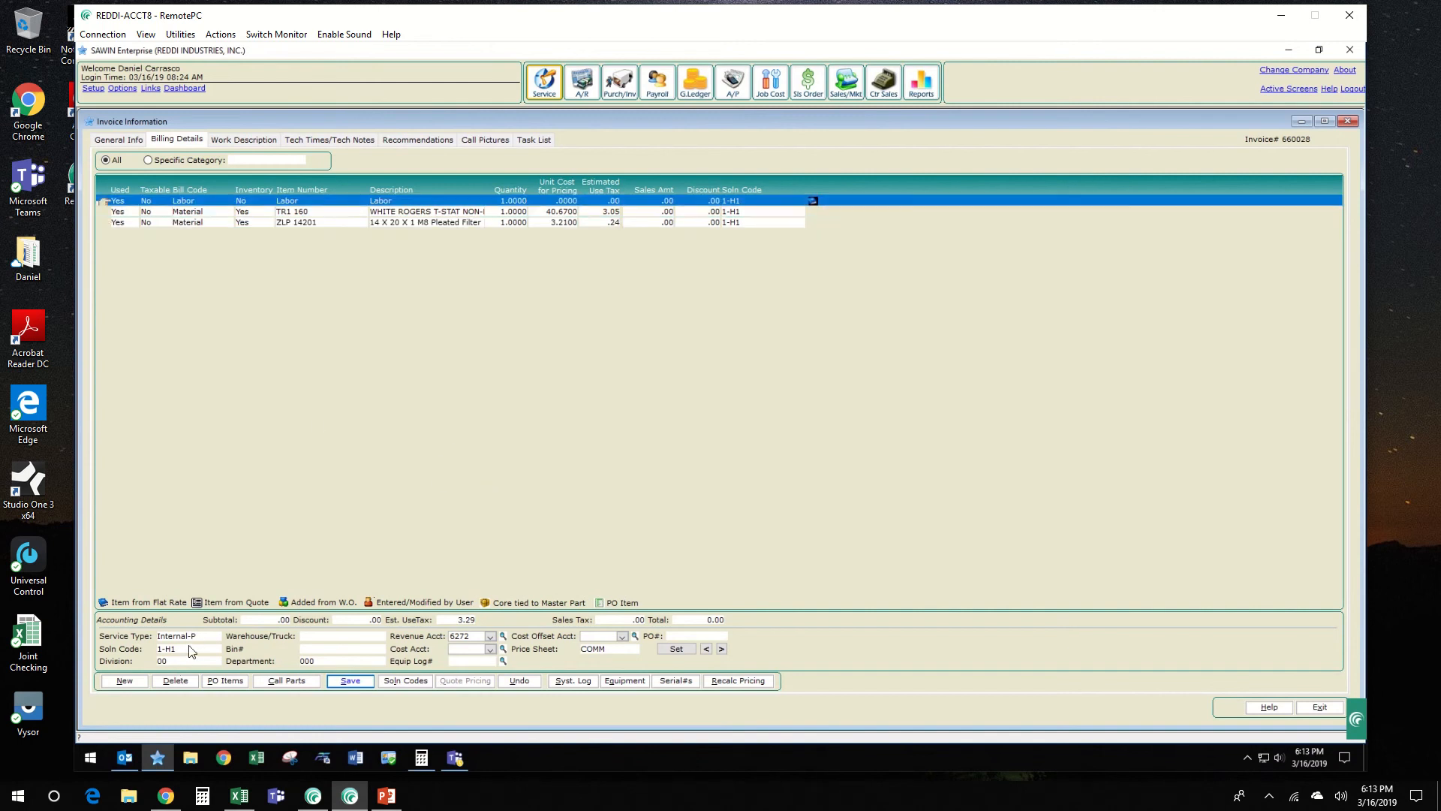
left_click(303, 220)
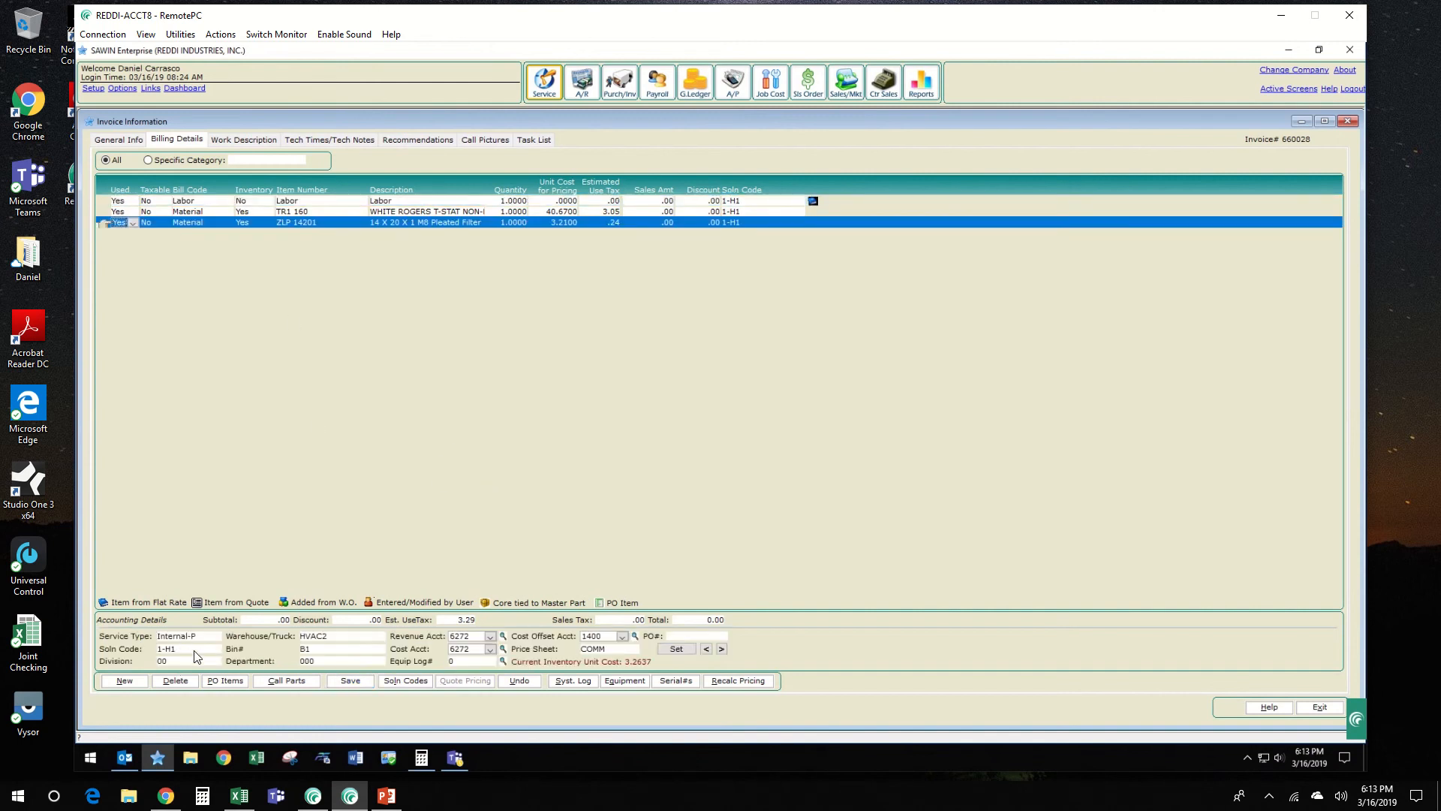
Step: Review the invoice's work description and approve the invoice
left_click(253, 142)
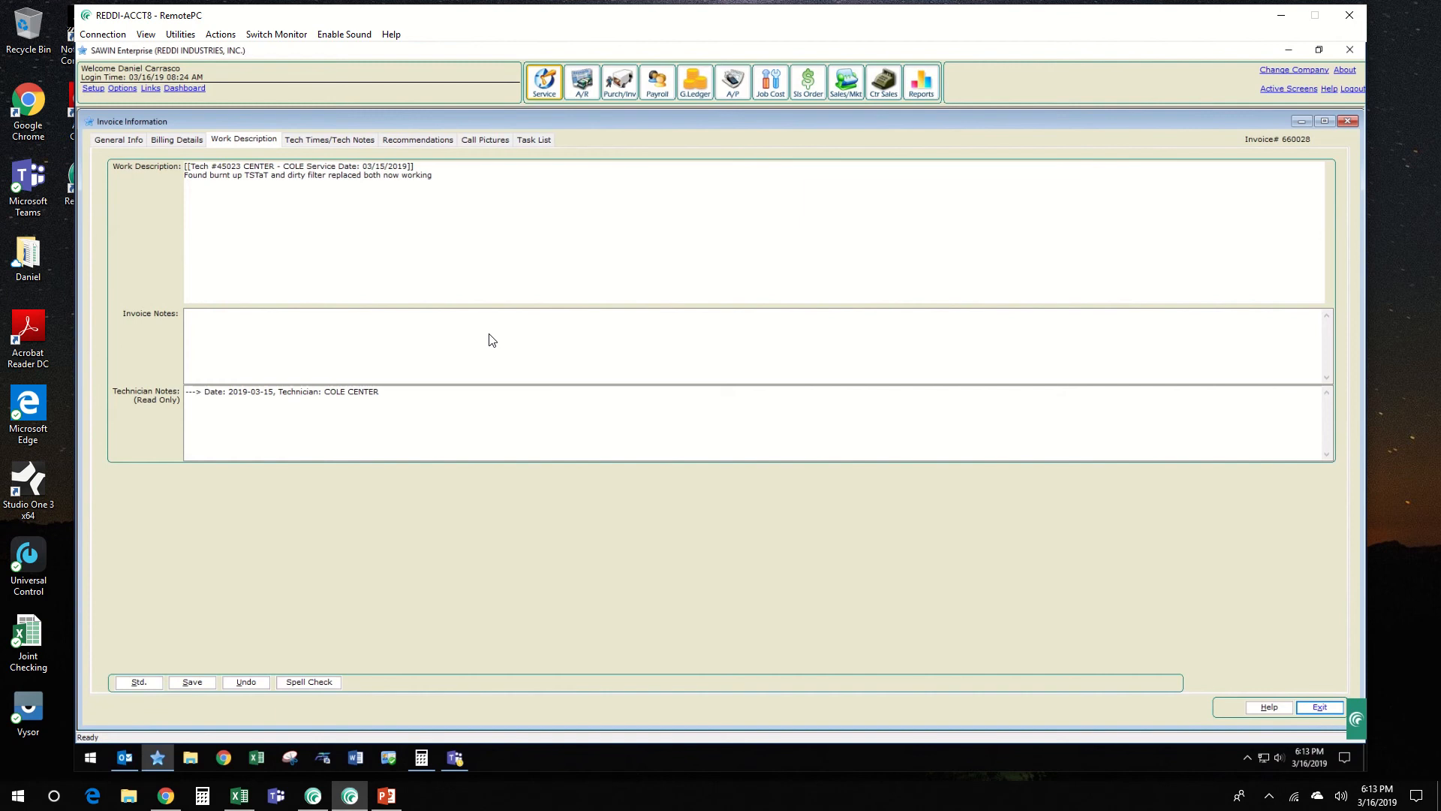
key("alt+x")
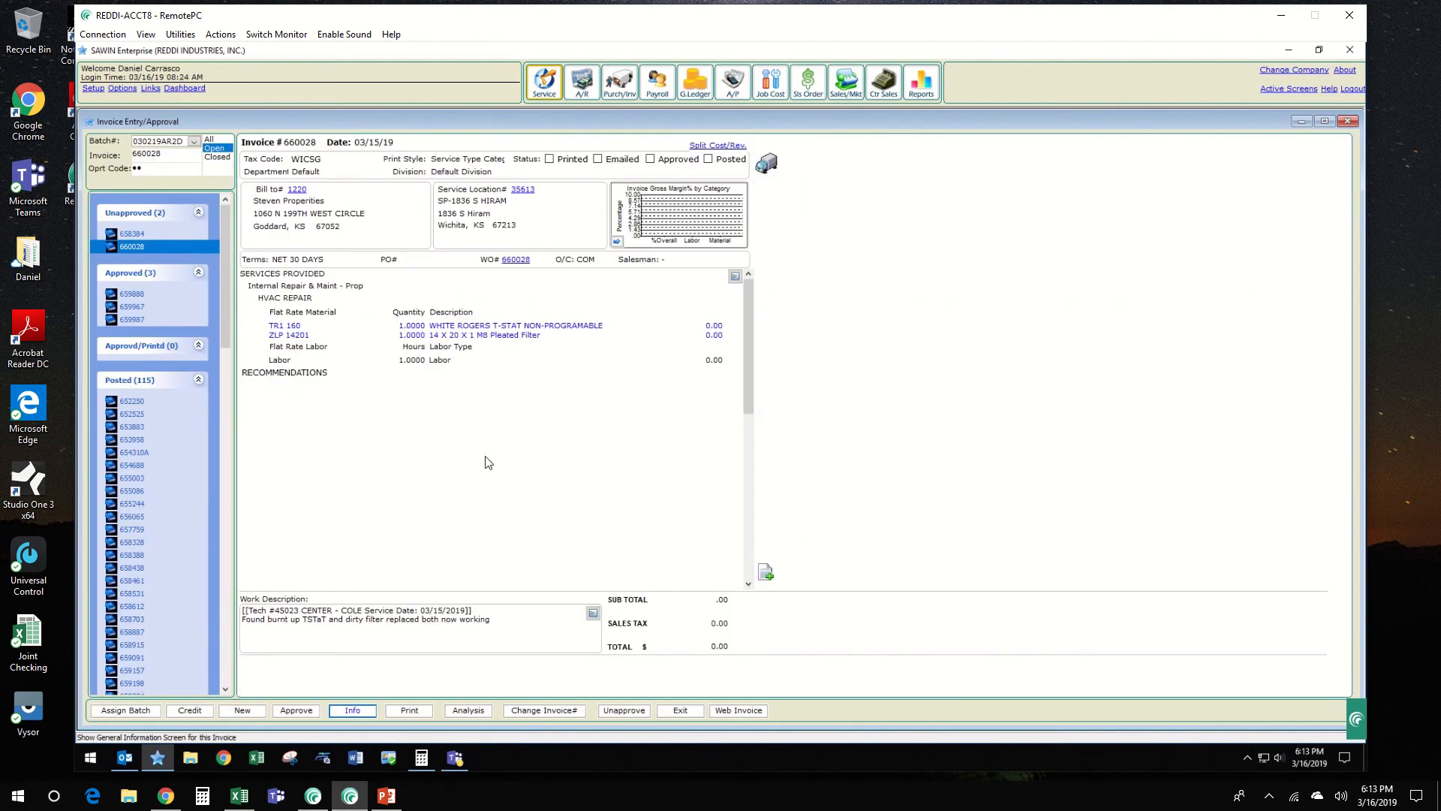
key("shift+Tab")
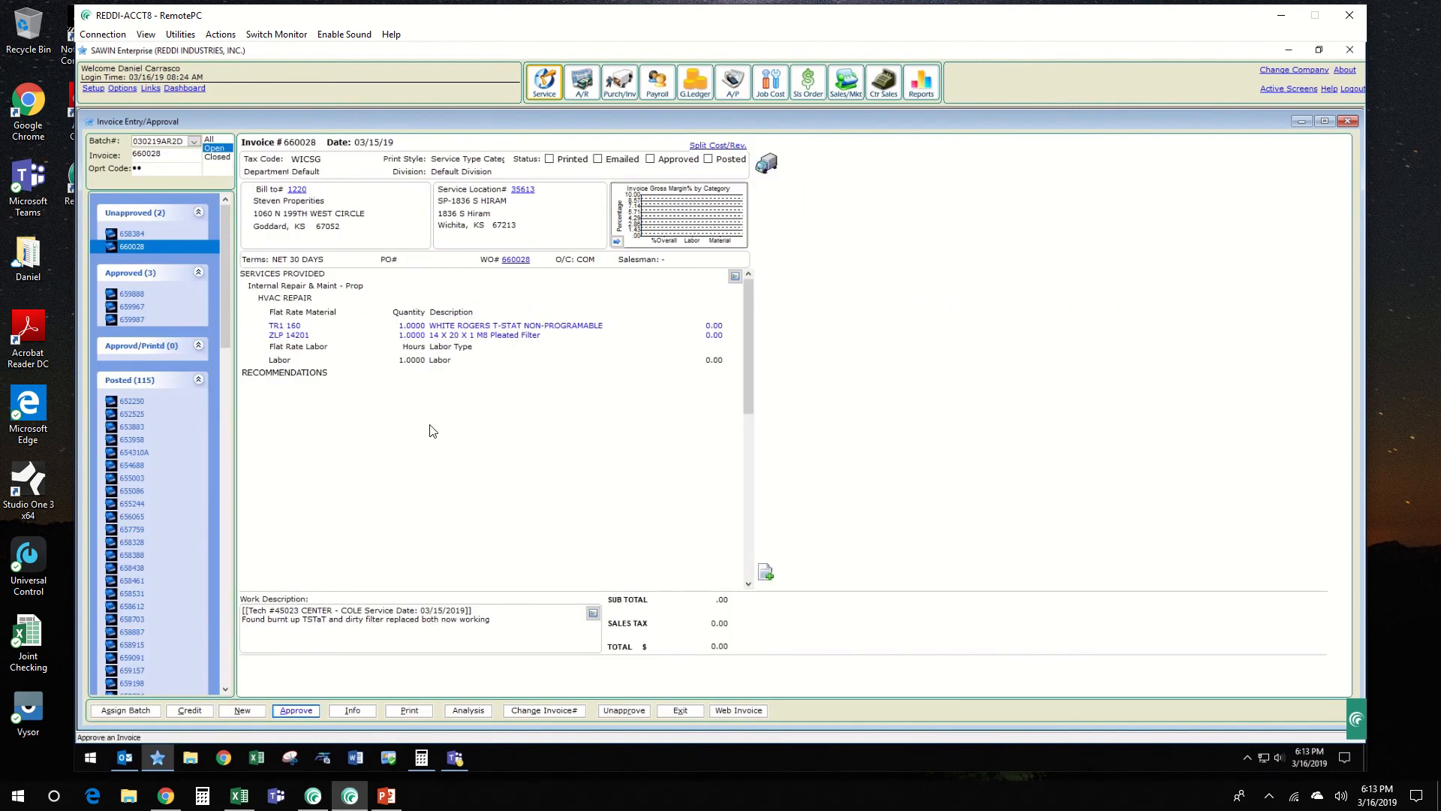
key("Return")
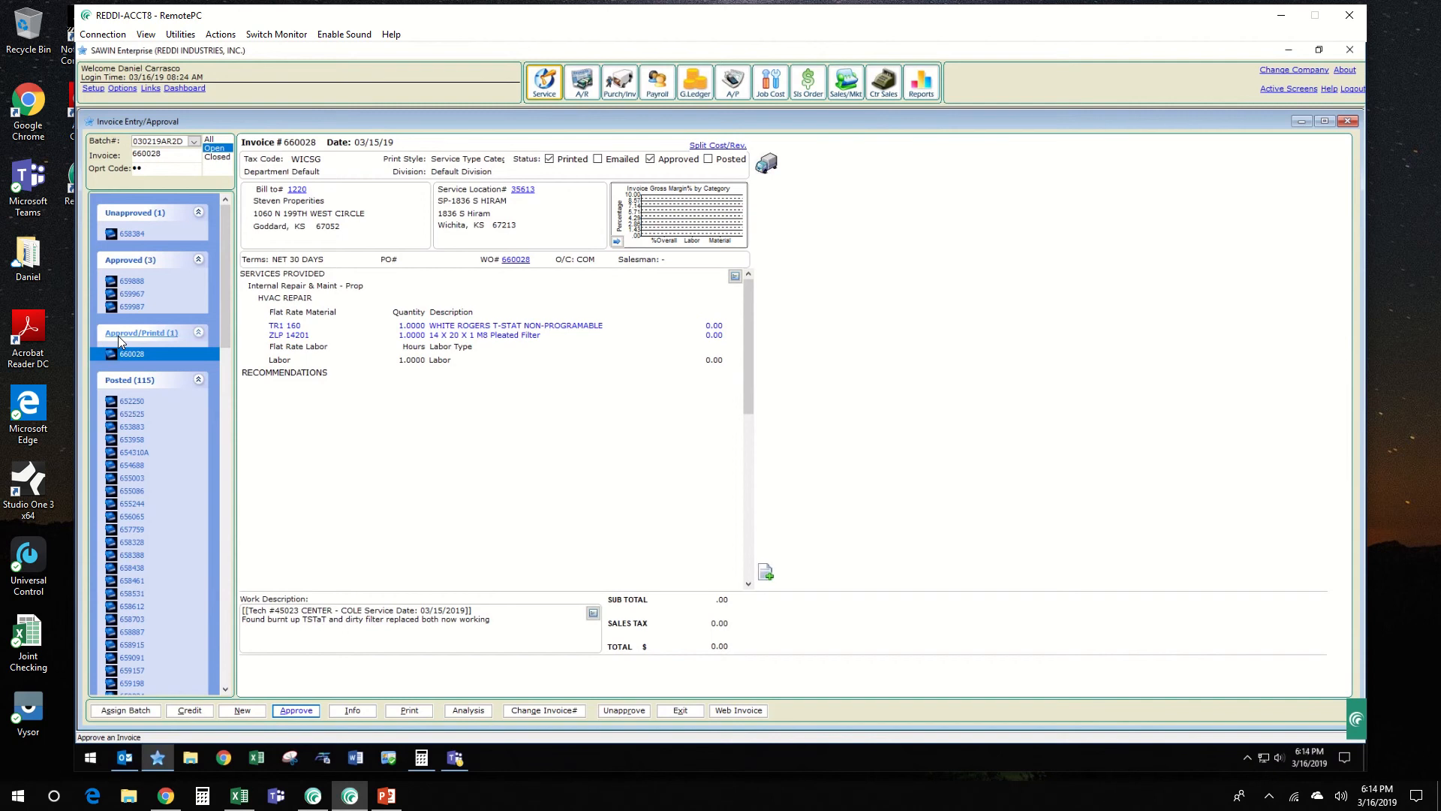
Step: Return to the invoice list, refresh it and open the Reddi Industries HVAC invoice dated 03/14/19
left_click(697, 709)
key("alt")
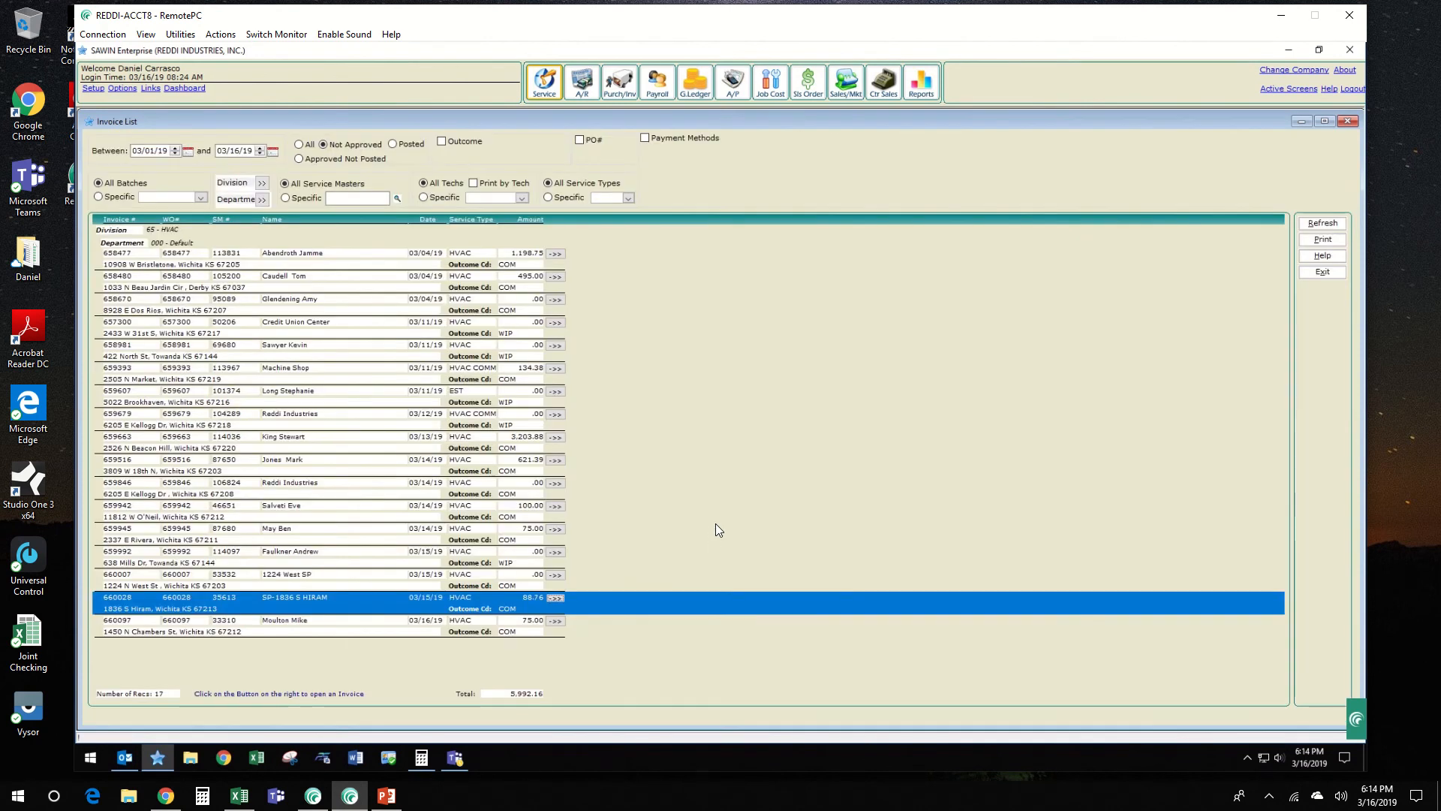
key("alt+r")
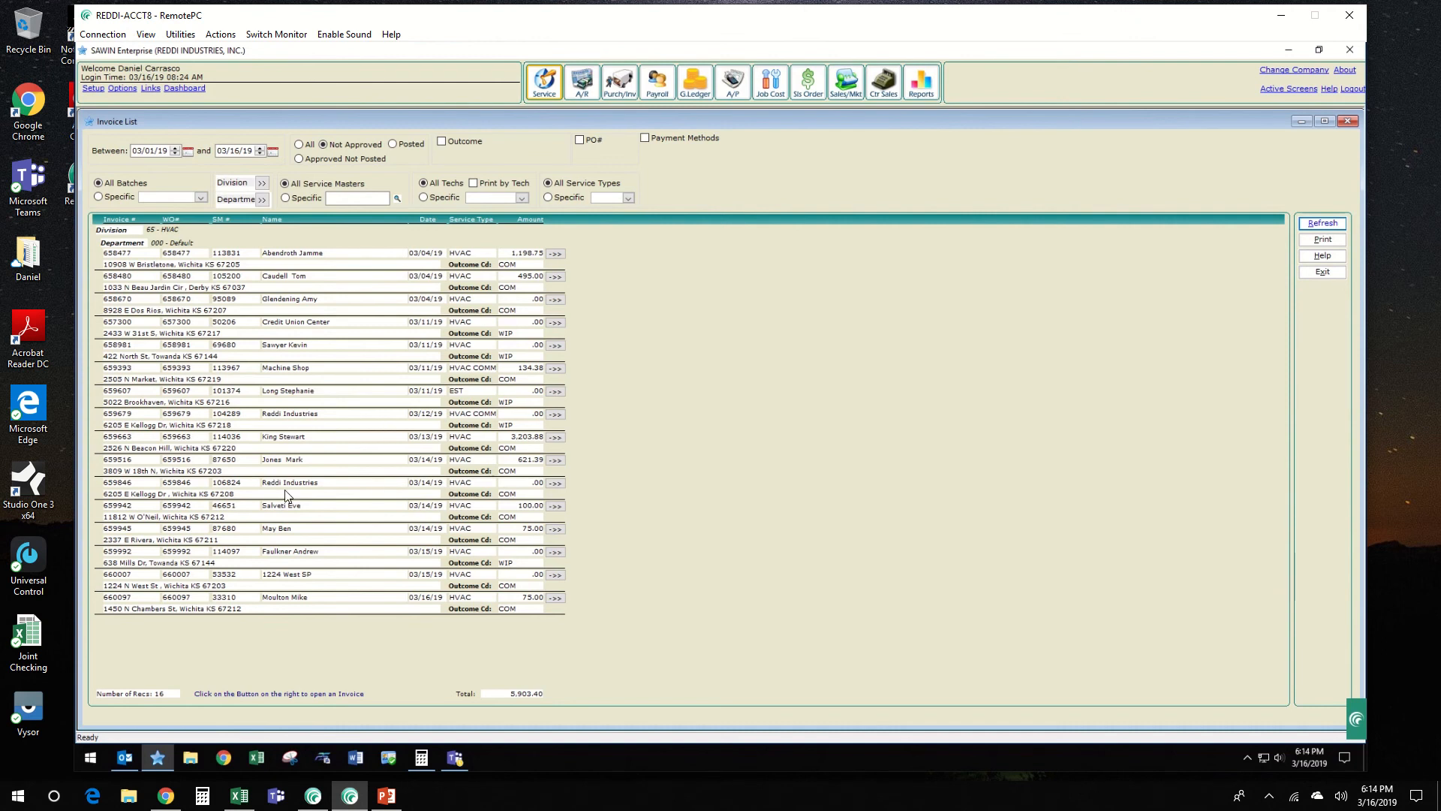
left_click(198, 495)
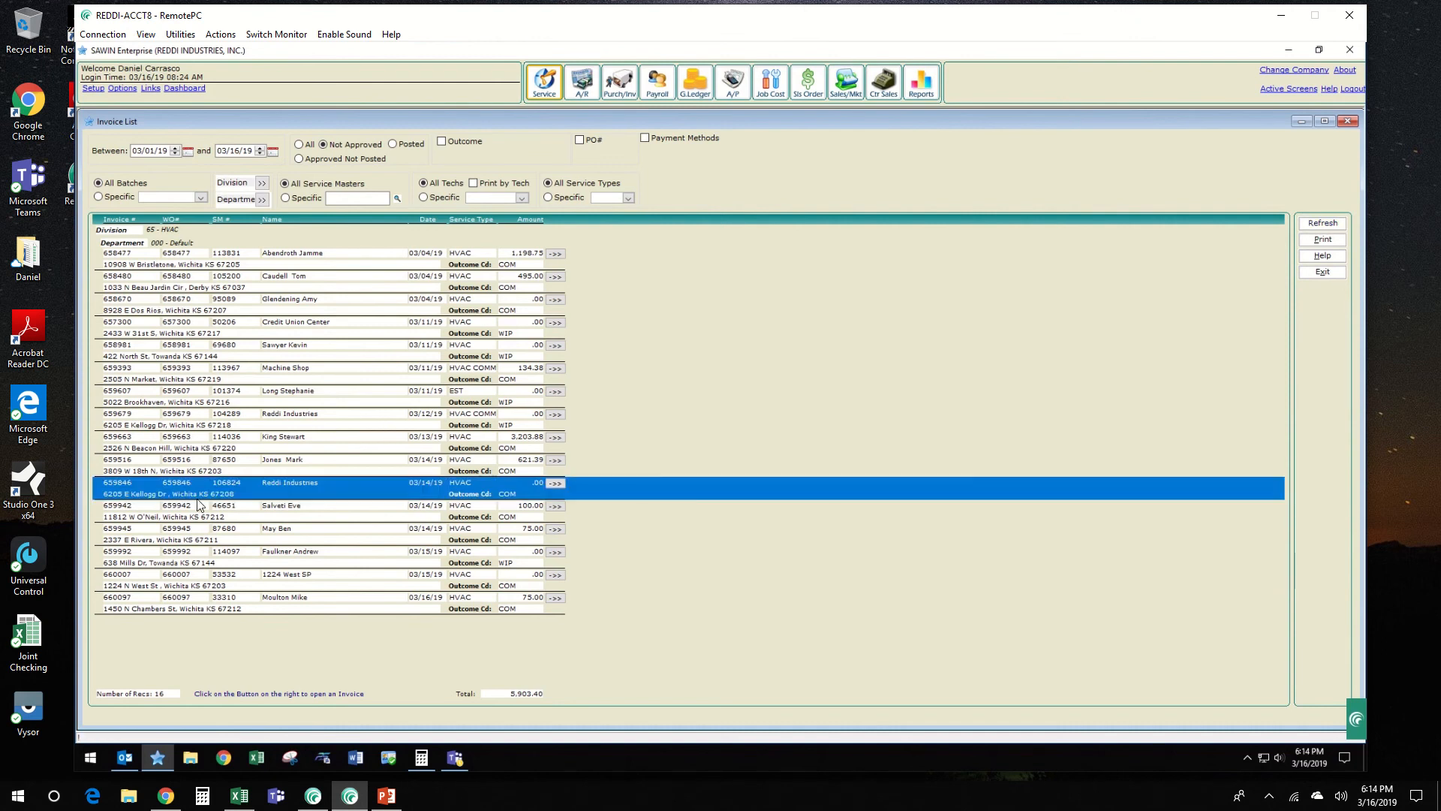
left_click(557, 486)
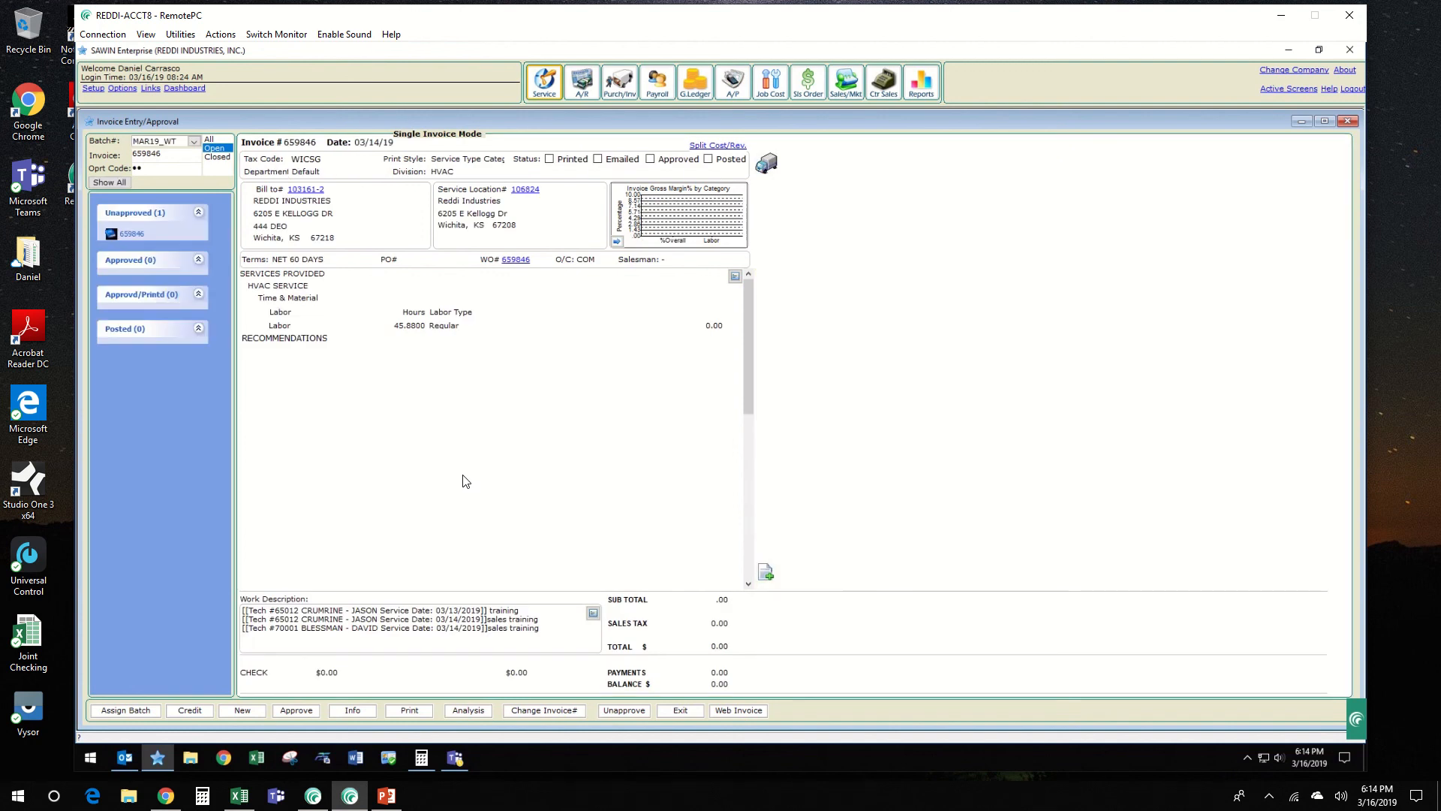
Step: Assign the opened Reddi Industries invoice to batch 030219AR2D
left_click(173, 148)
type("030219AR2D")
key("Return")
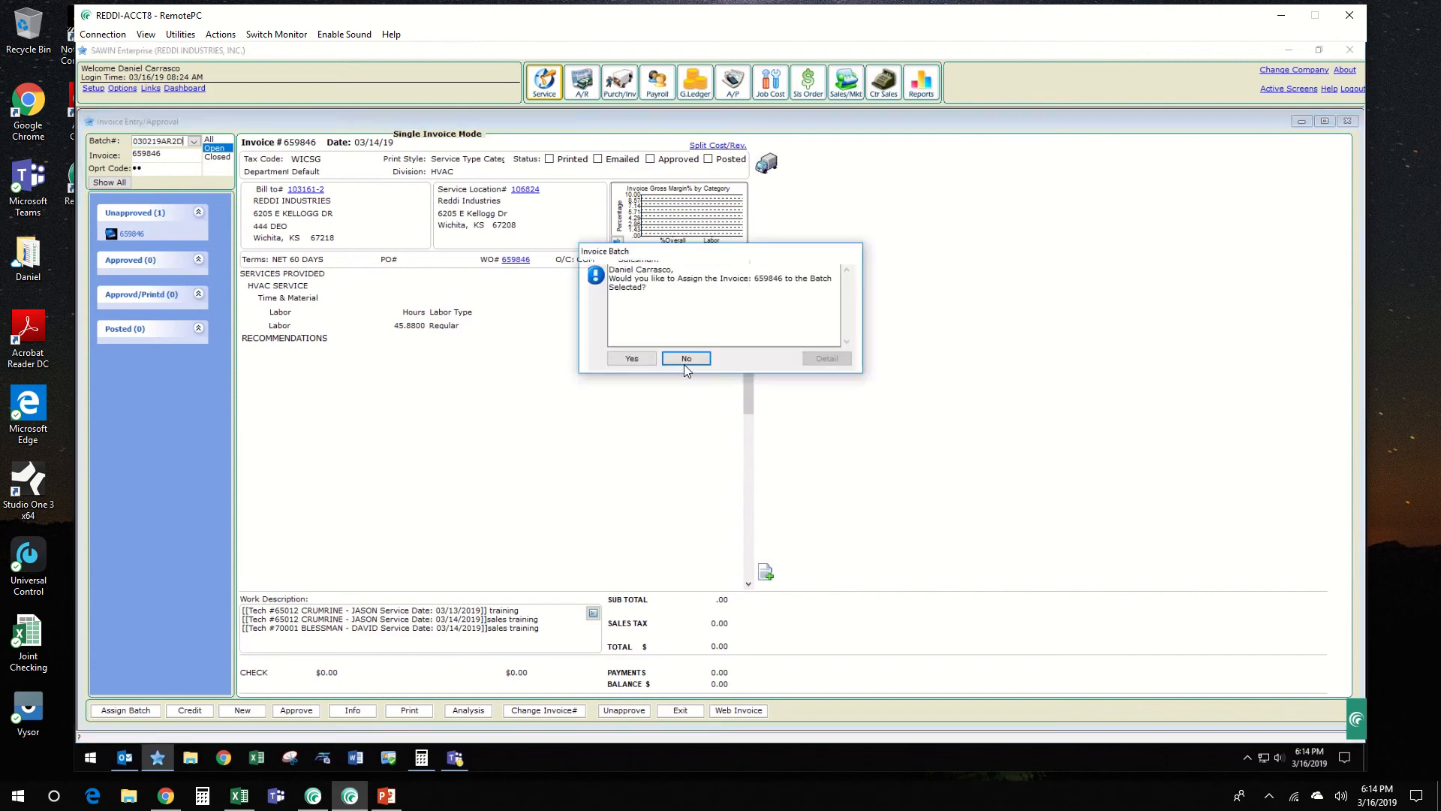
left_click(629, 358)
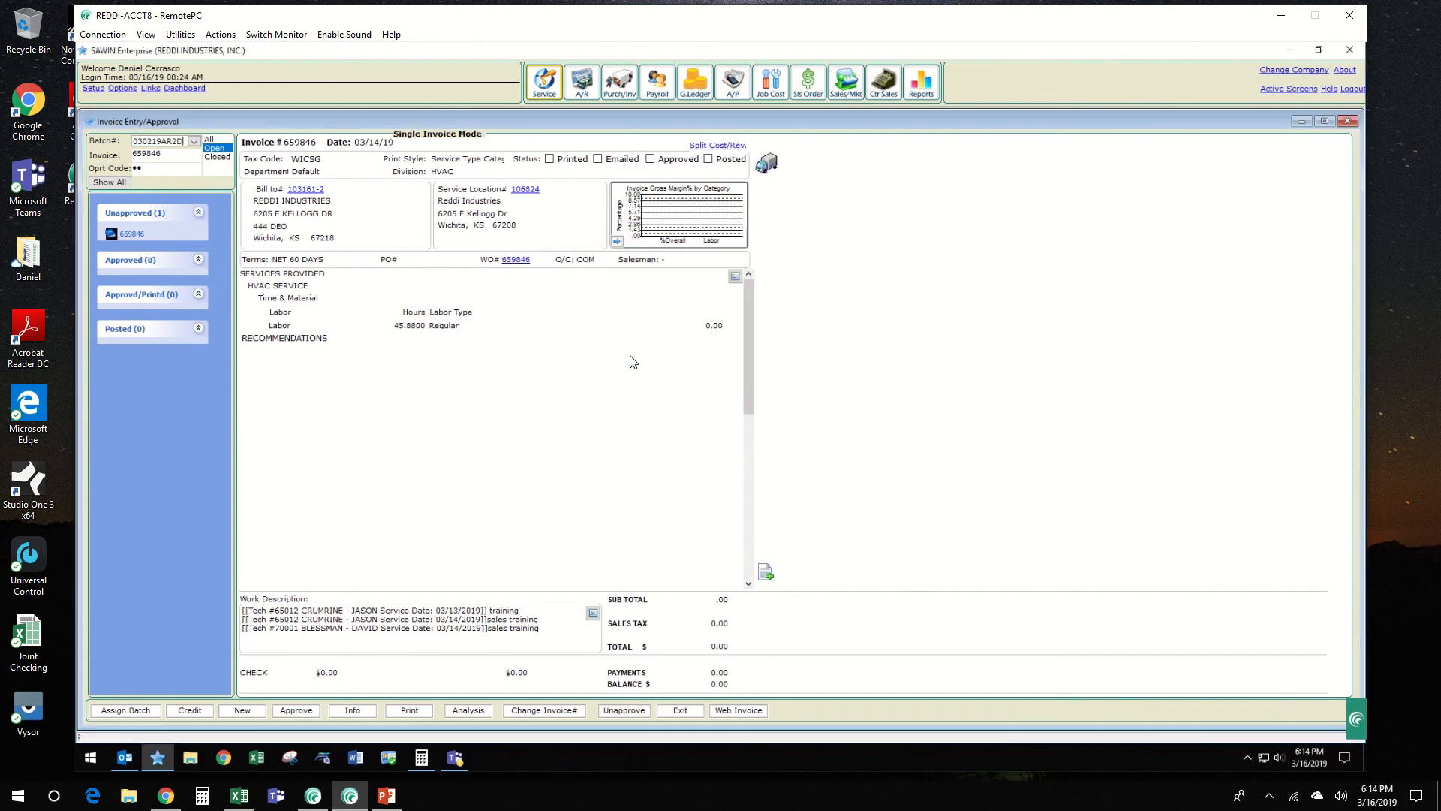
Step: In the invoice's general information, set the division to 00 and the first payment method to No Charge
left_click(352, 710)
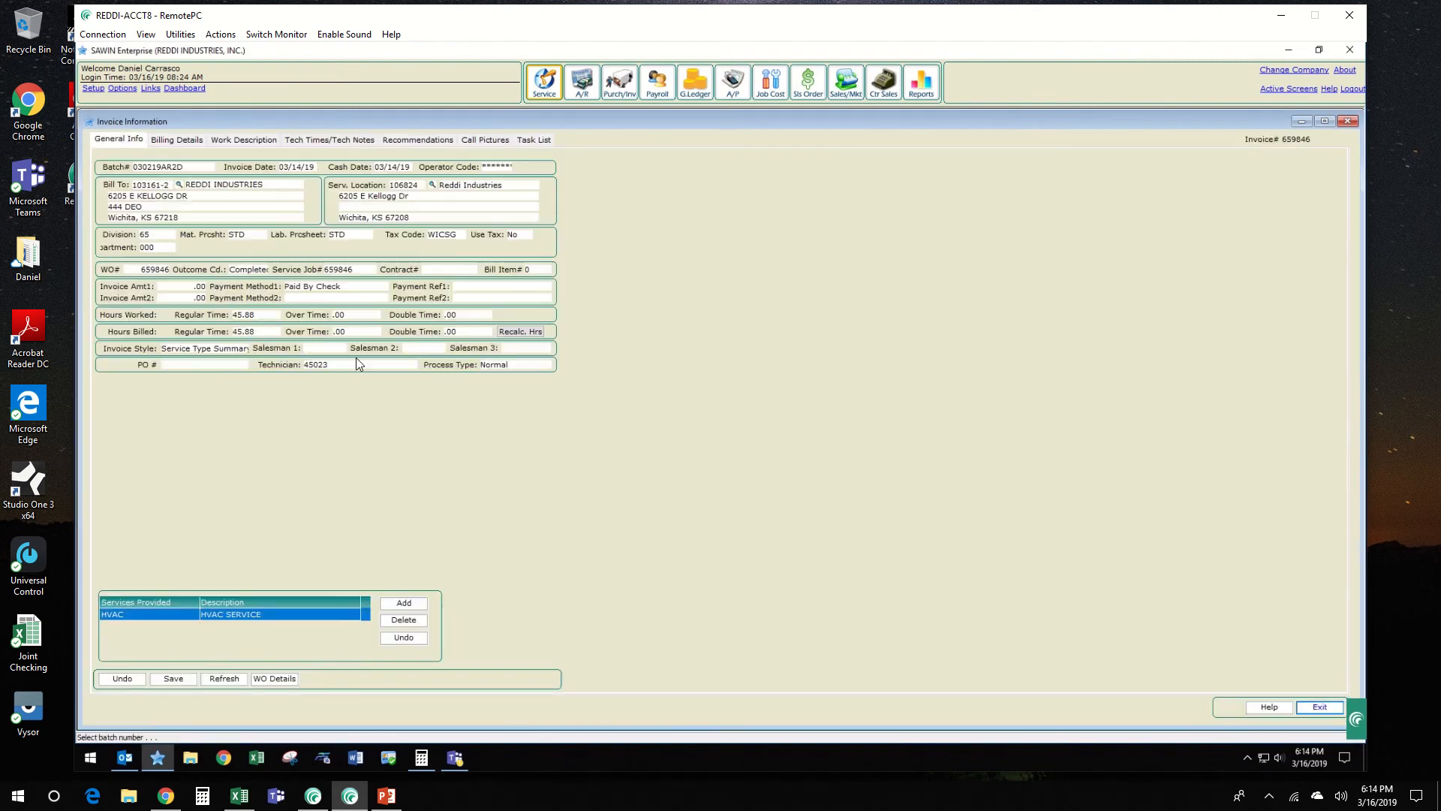
left_click(392, 166)
left_click(168, 236)
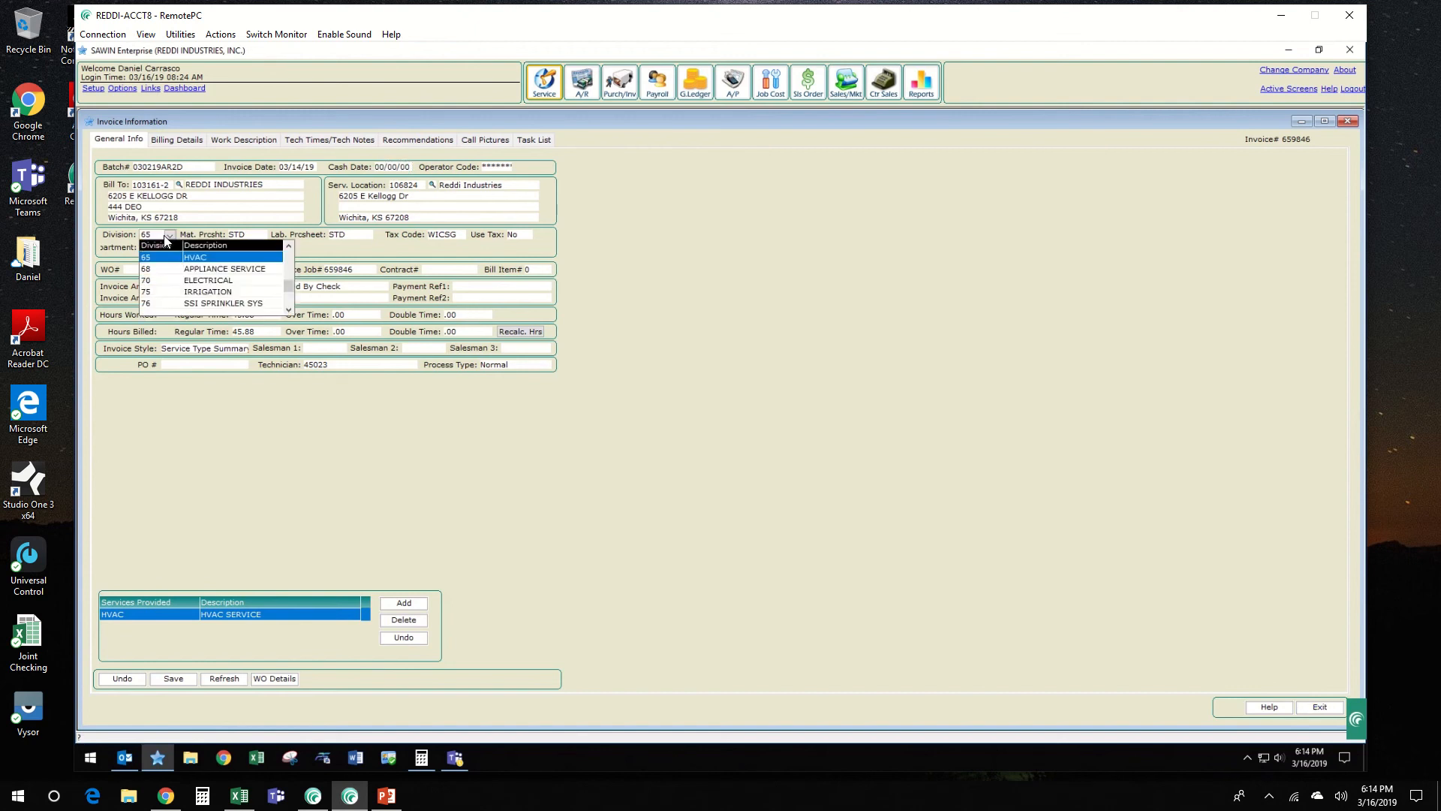
left_click(159, 259)
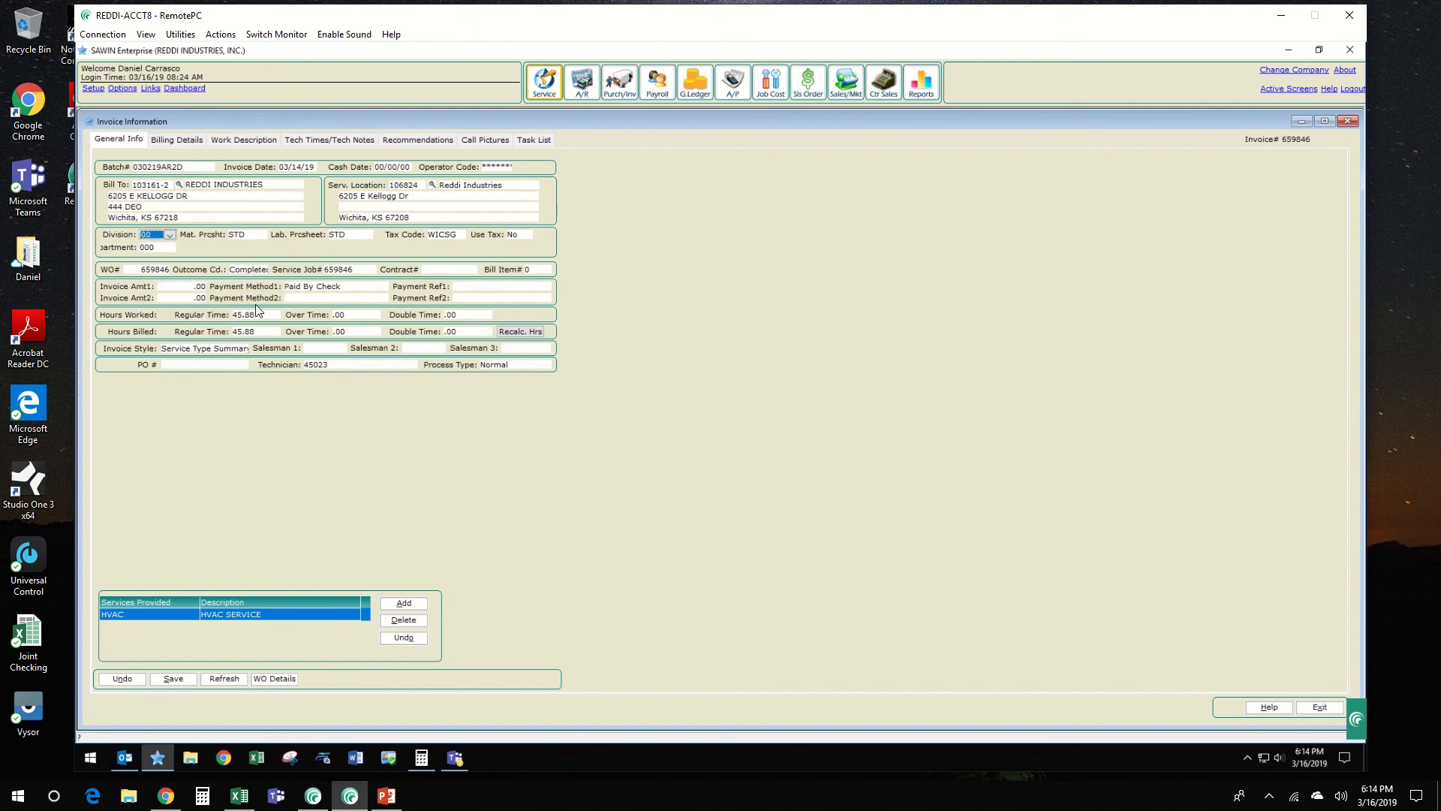
key("Tab")
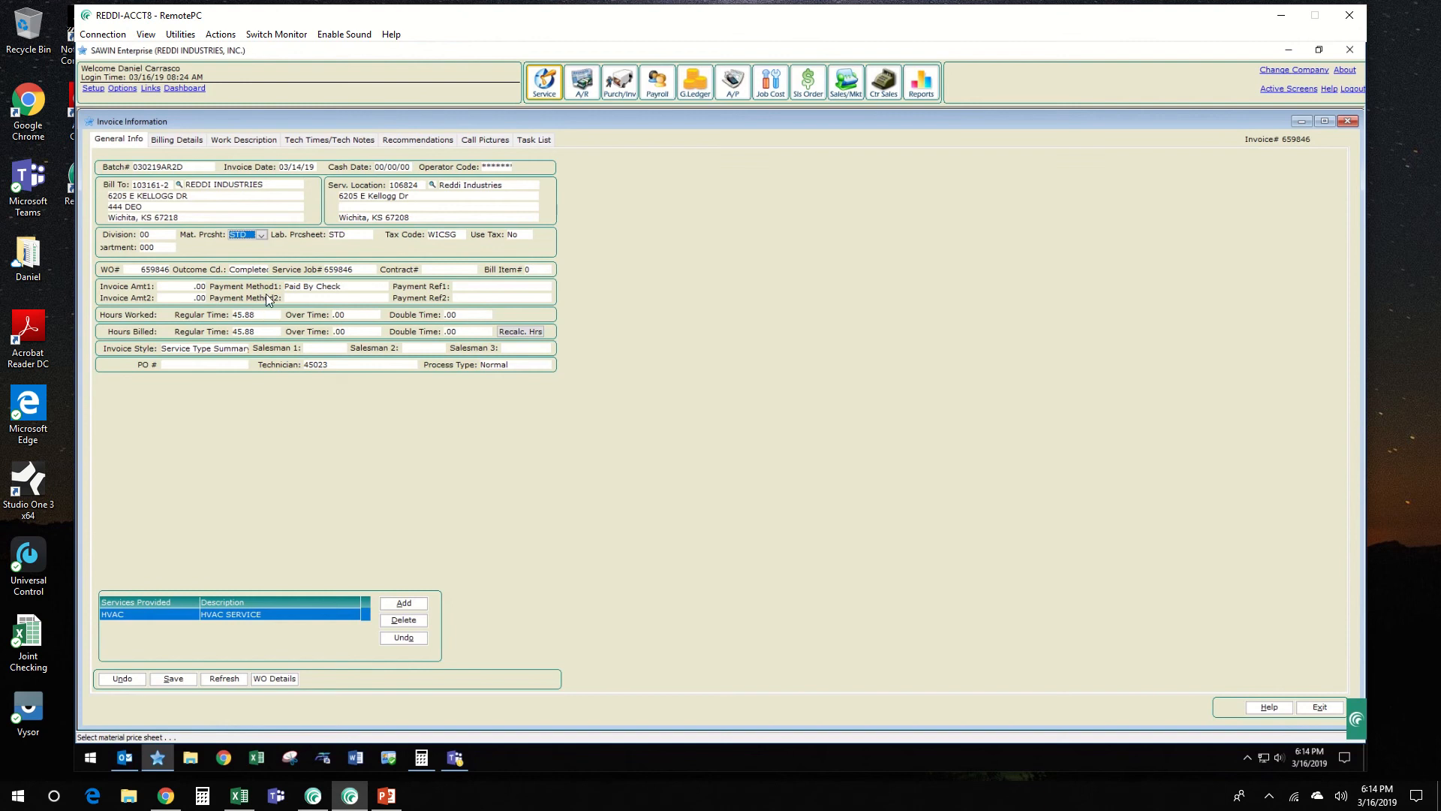
left_click(324, 290)
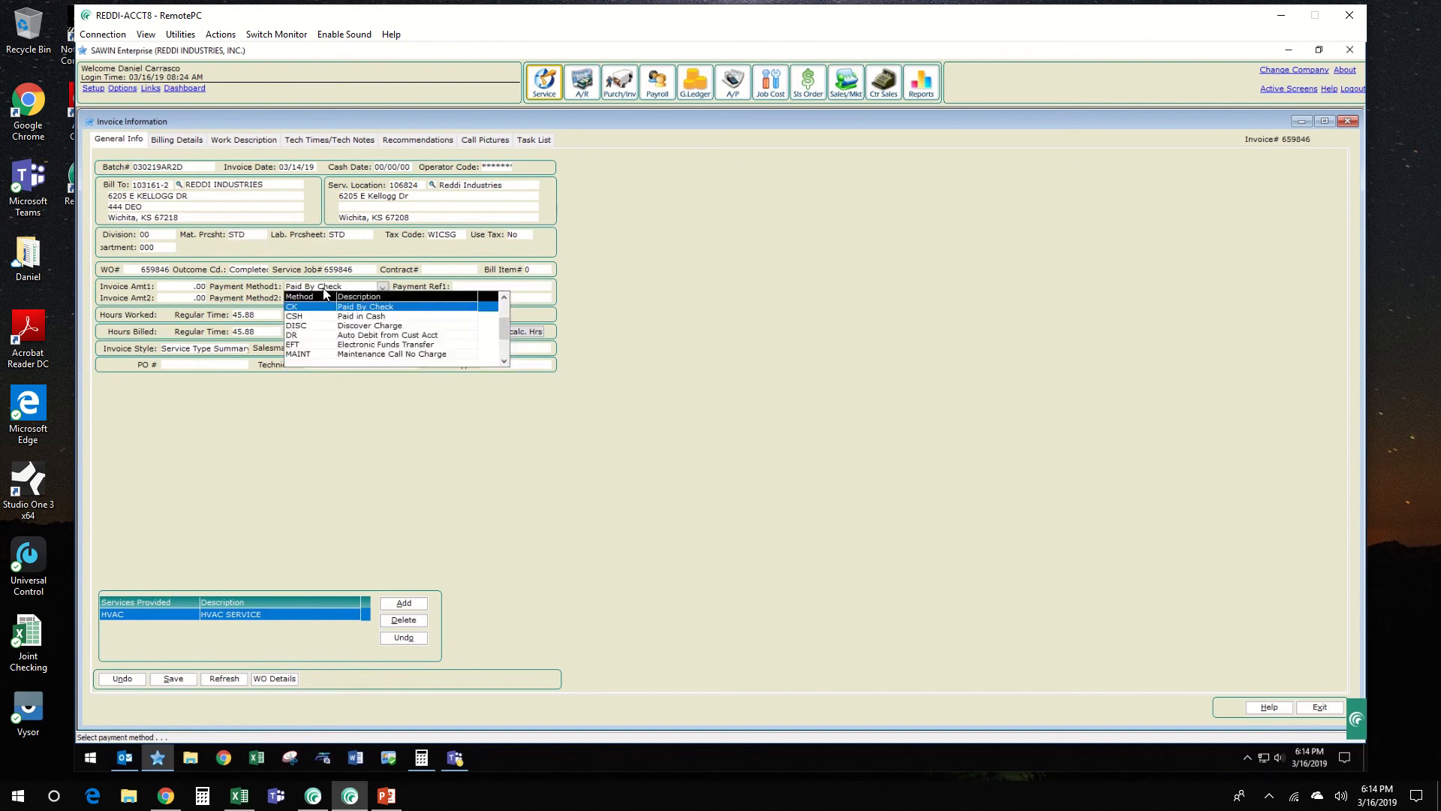
key("n")
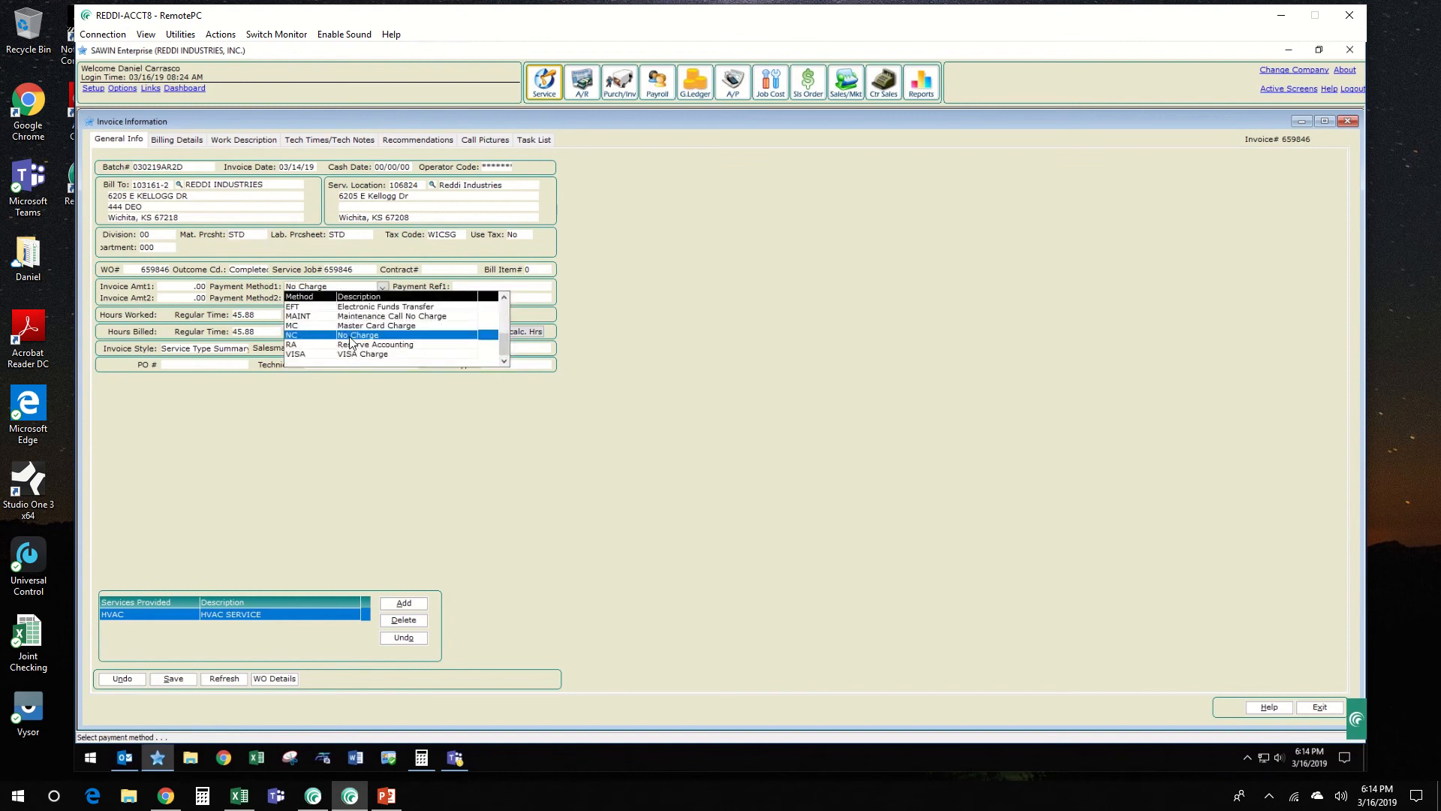
left_click(350, 336)
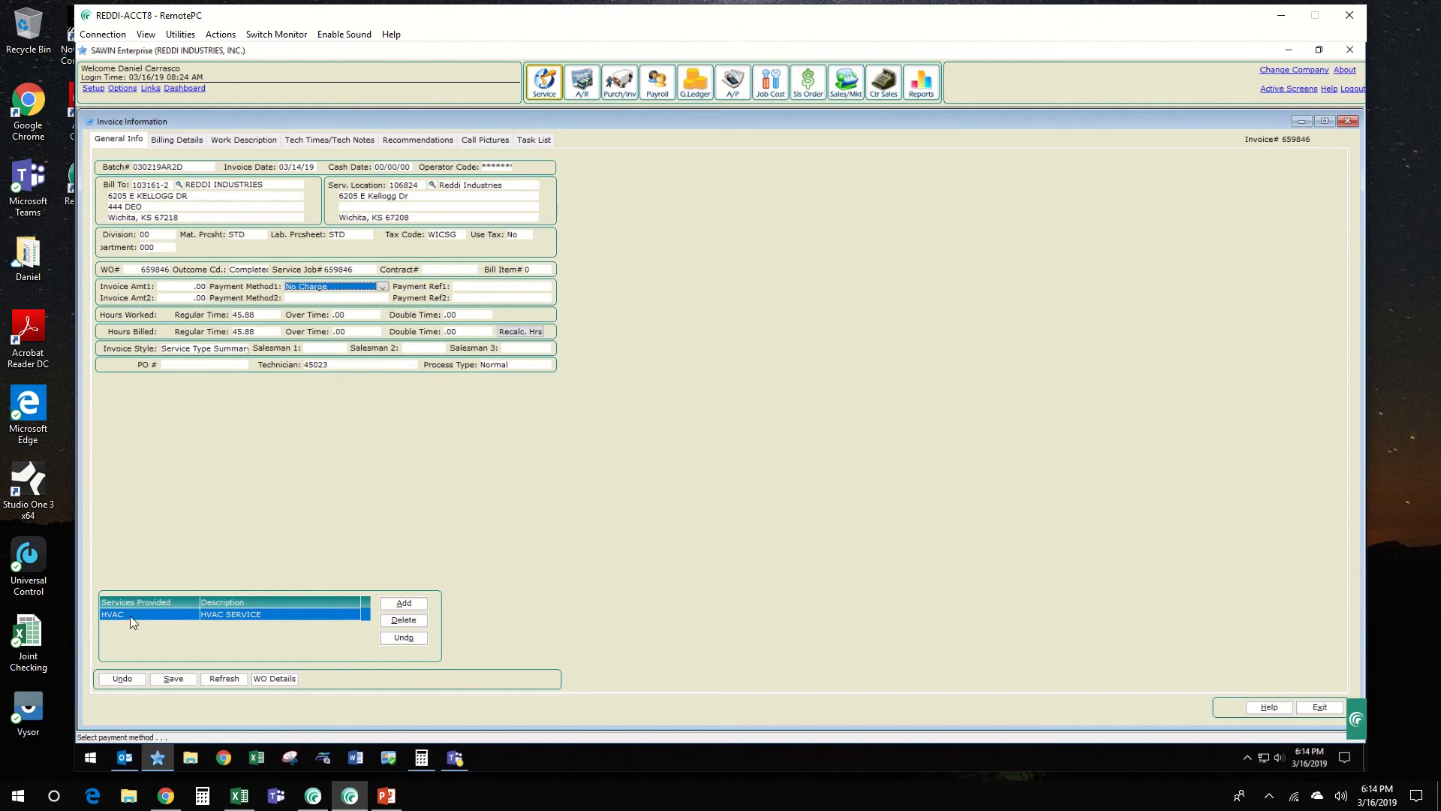
Step: Add Internal, Internal Repair & Maint, to the invoice's services provided
left_click(404, 603)
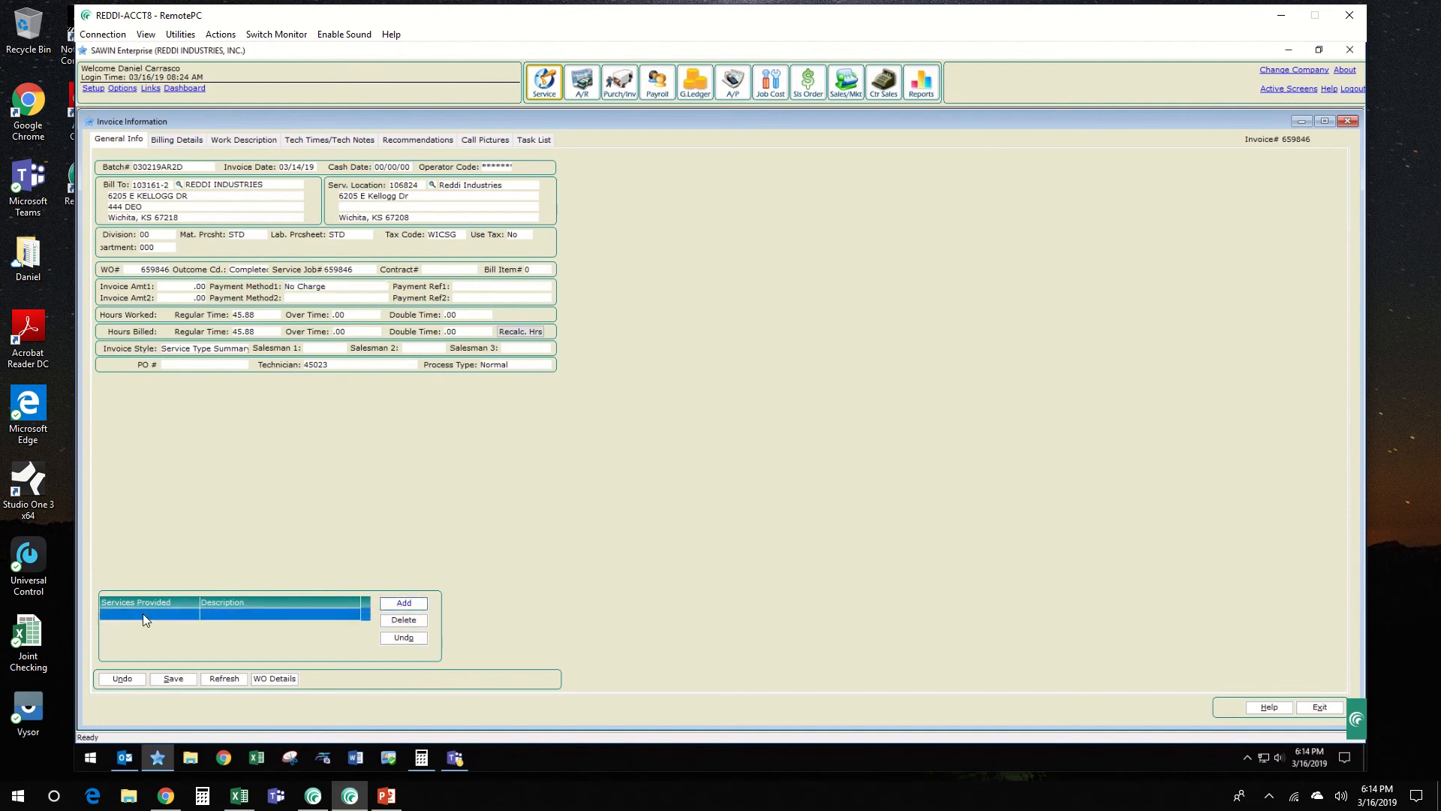
left_click(163, 613)
type("Internal")
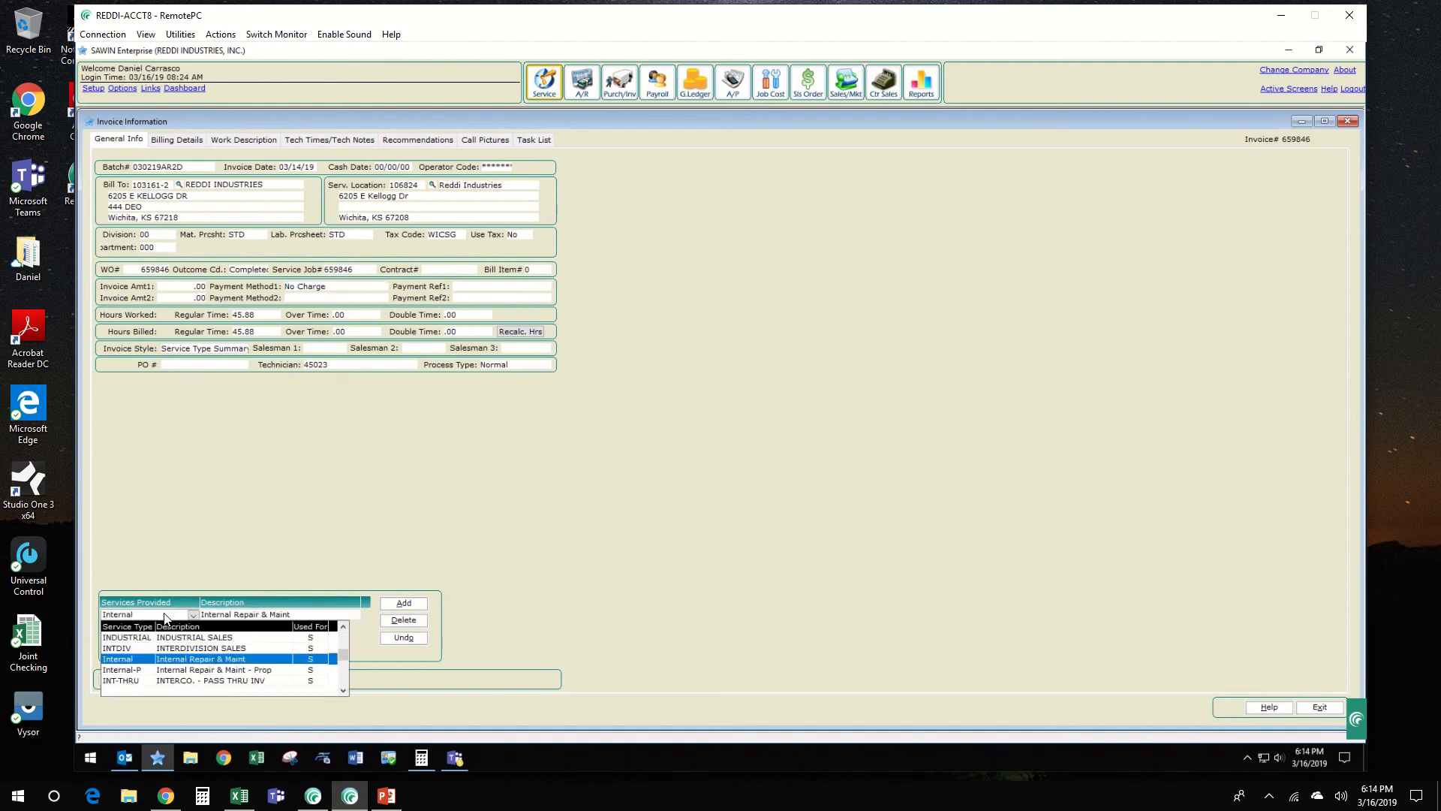
left_click(244, 663)
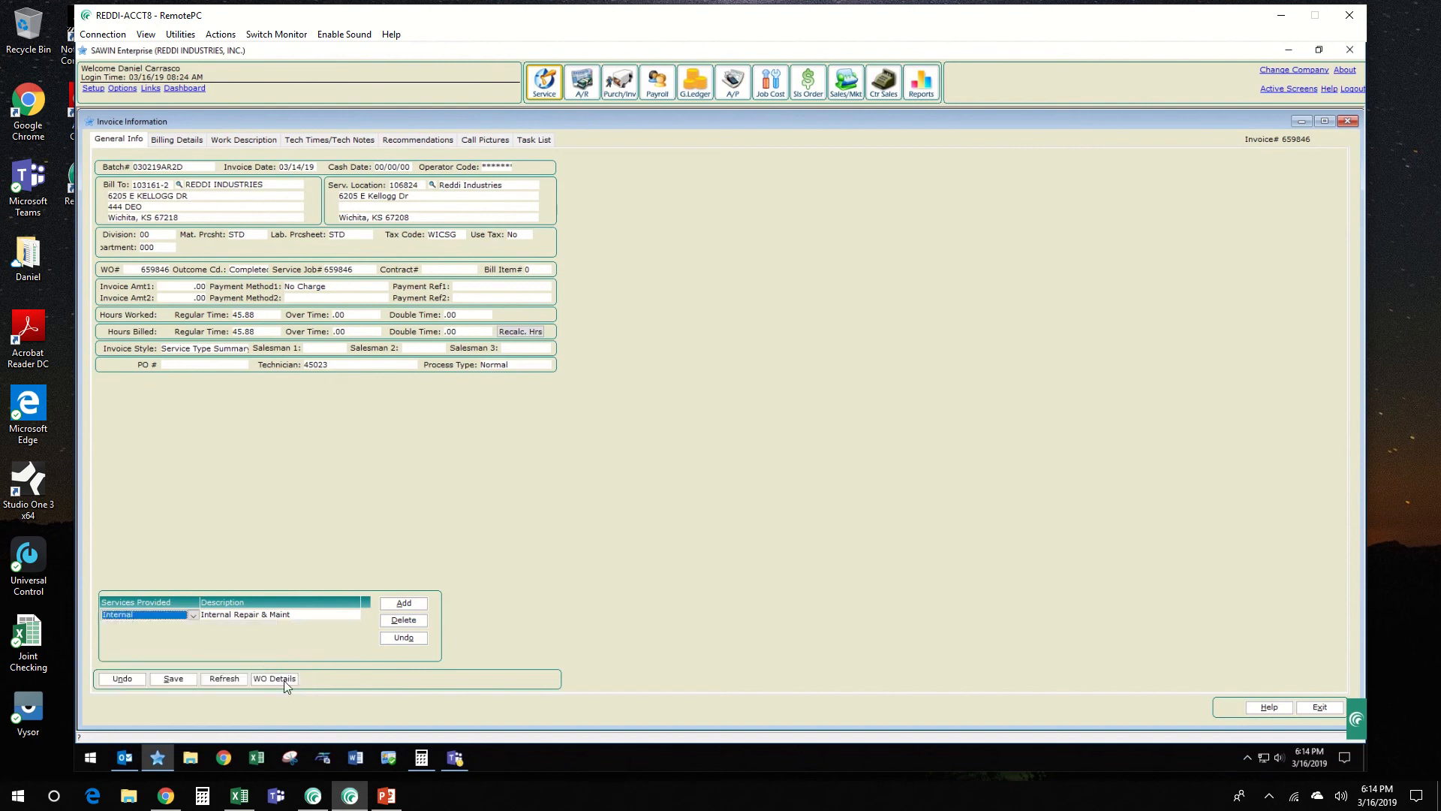
Step: Save the invoice's general information, accepting the zeroed sales amount, the use-tax change and the removal of the HVAC service type
left_click(174, 679)
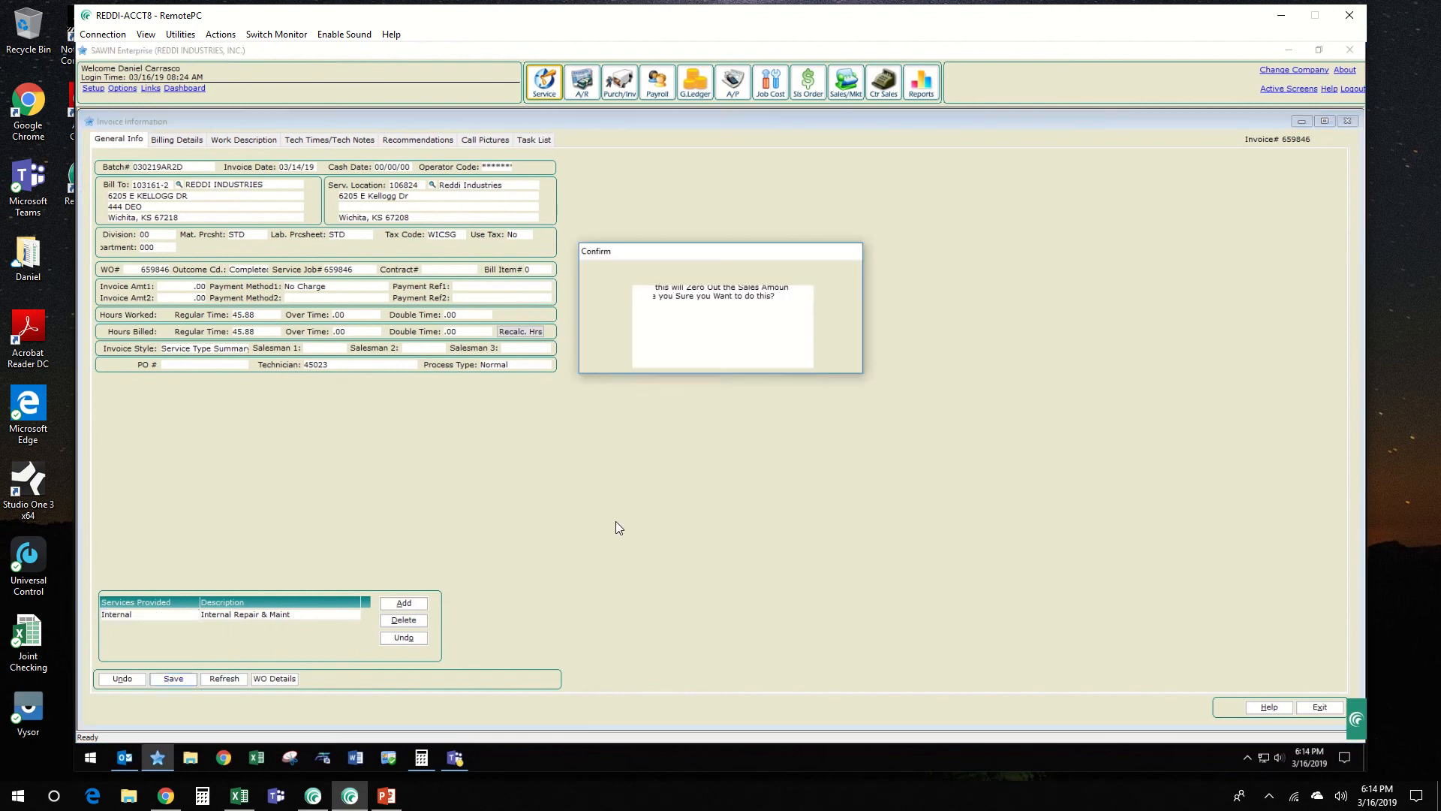
left_click(633, 358)
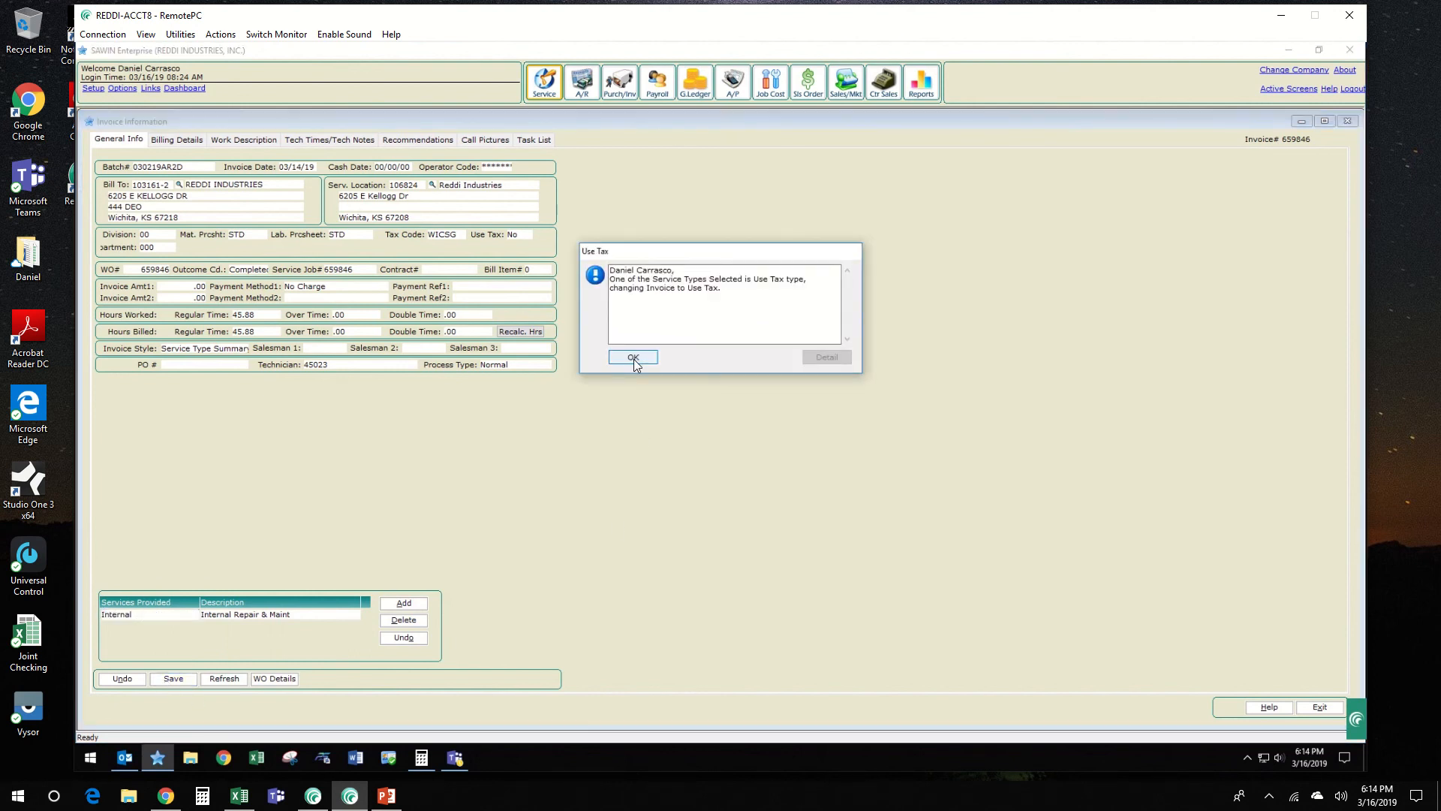
left_click(634, 357)
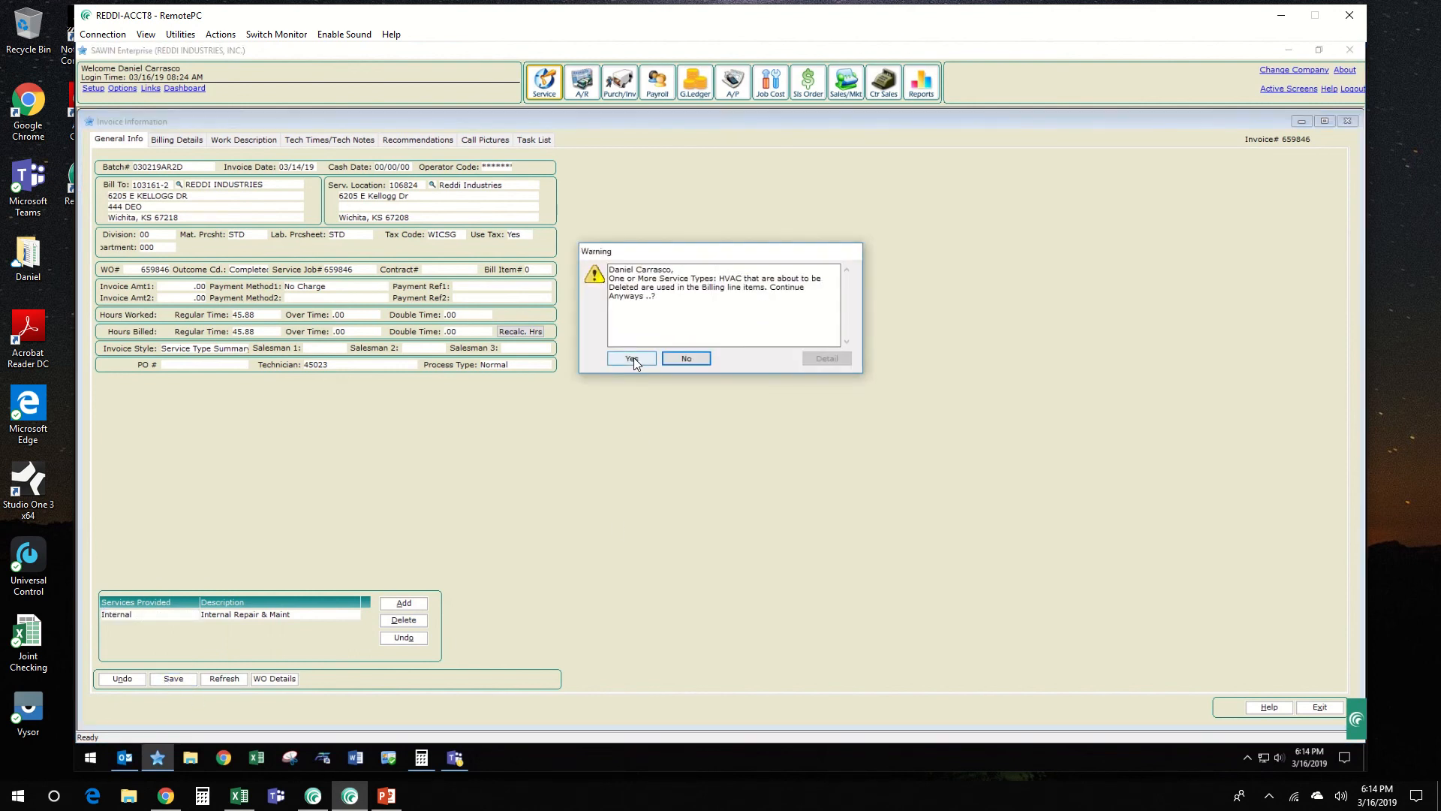
left_click(632, 358)
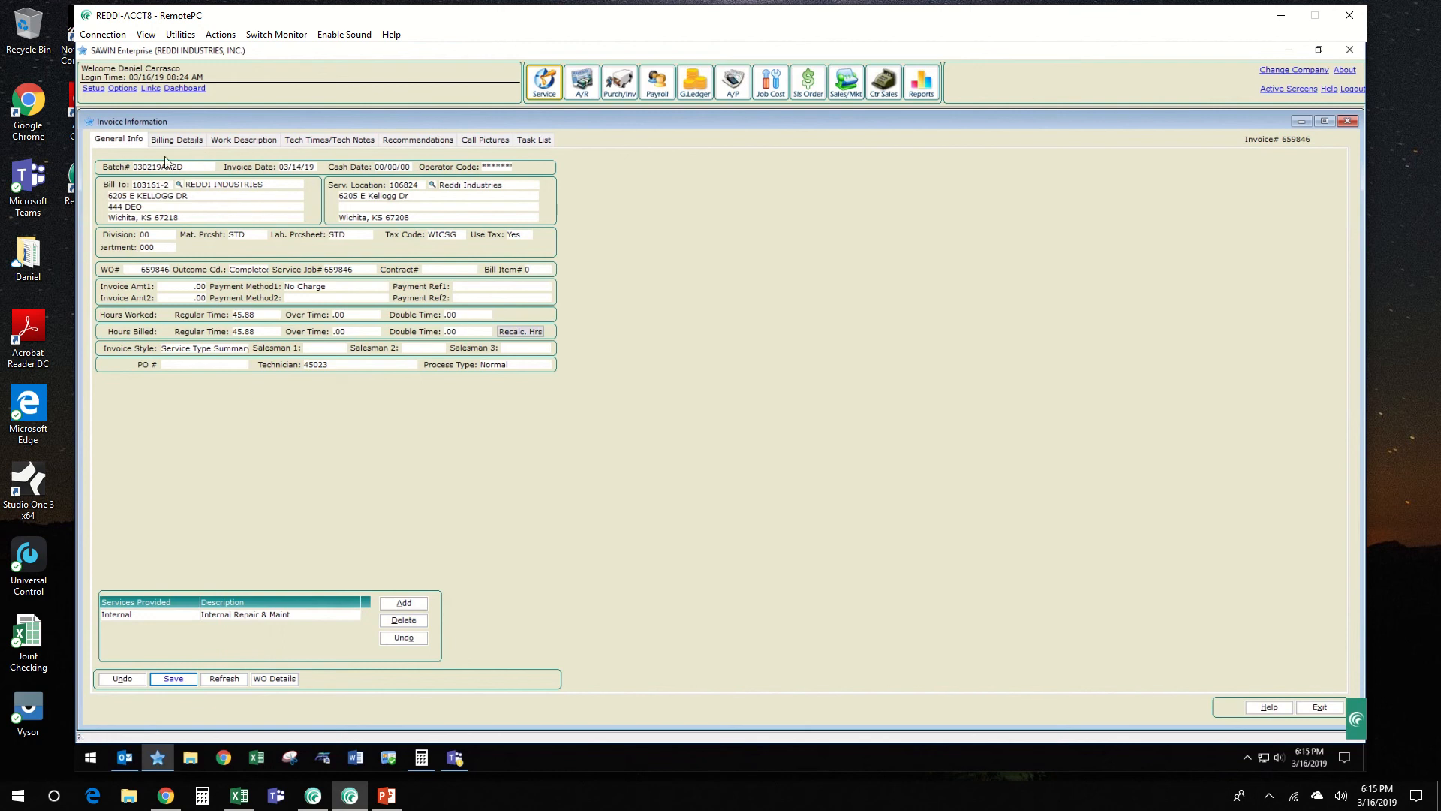
Step: In the billing details, recode the labor line's service type to Internal, update its division and save the line
left_click(189, 141)
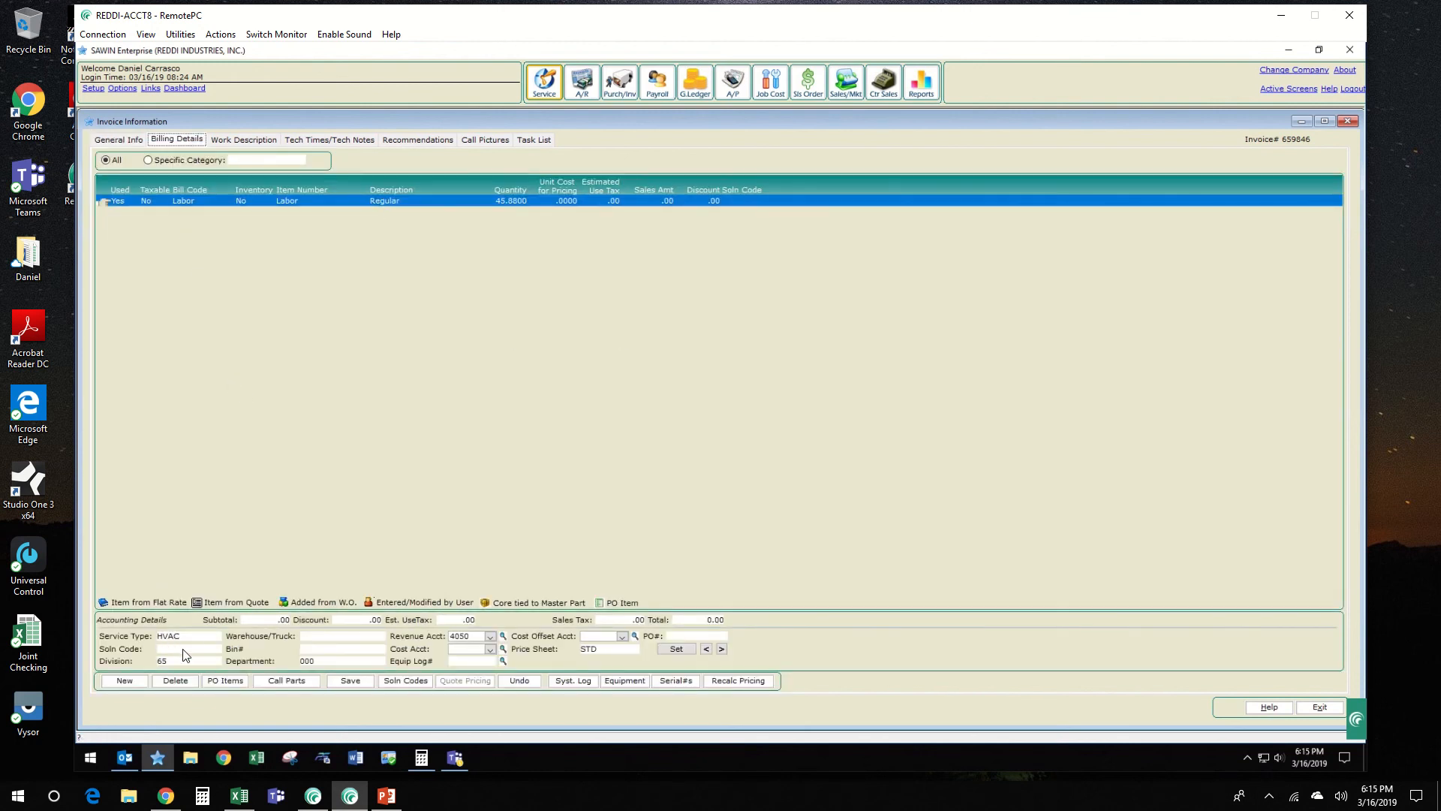
left_click(192, 637)
left_click(180, 660)
left_click(178, 660)
left_click(517, 299)
key("alt+s")
Step: Check the invoice's work description, return to the invoice approval screen and approve the invoice
left_click(242, 140)
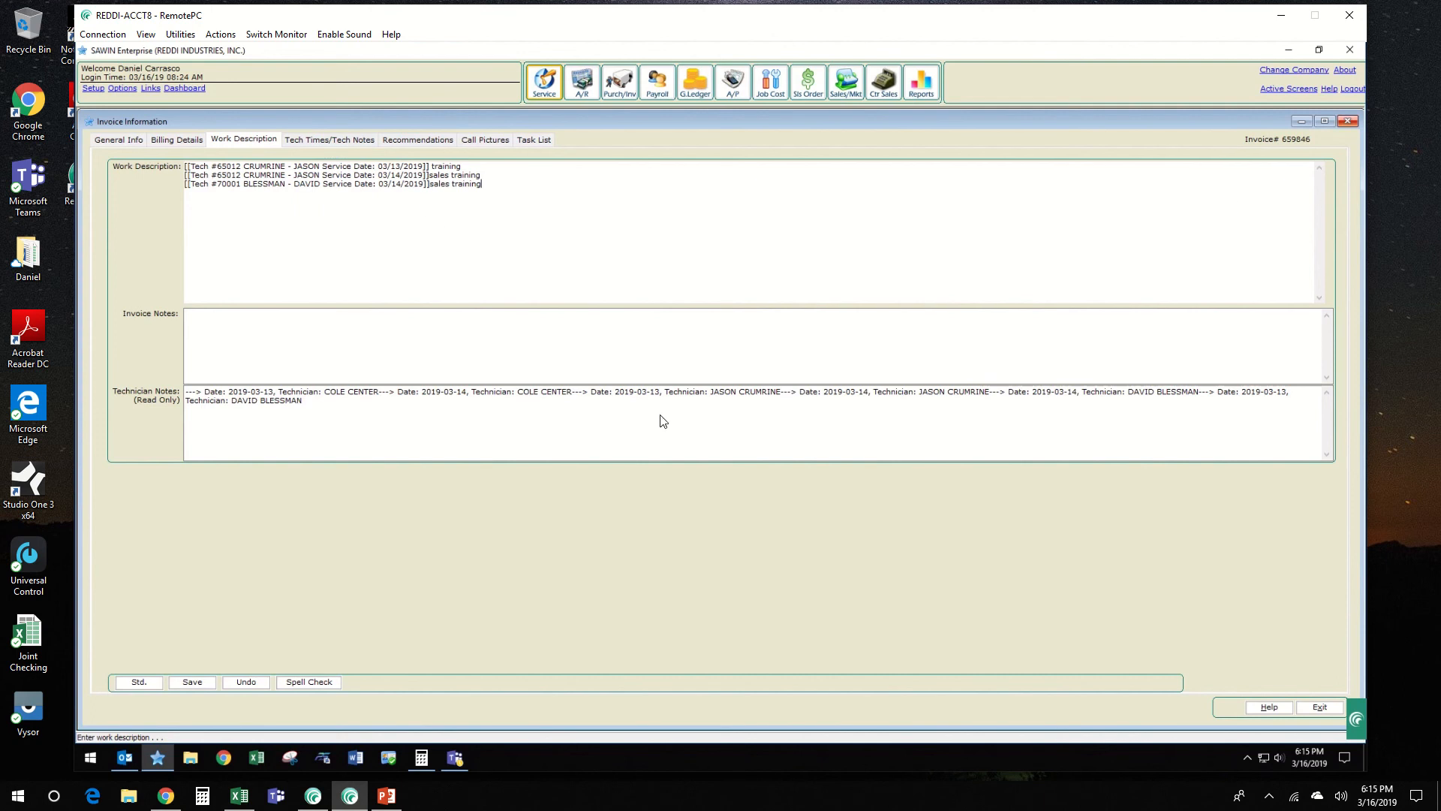
key("Escape")
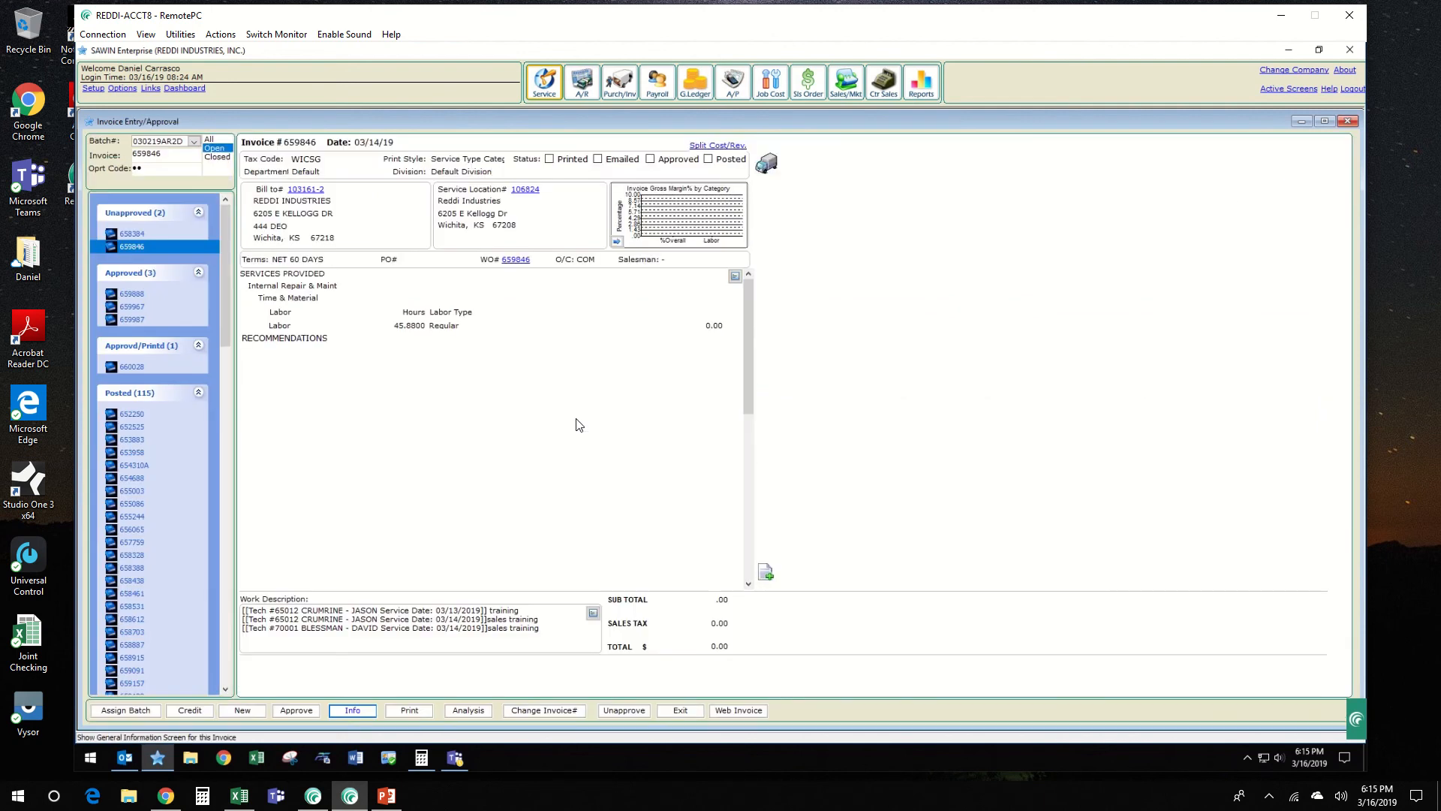
key("shift+Tab")
key("Return")
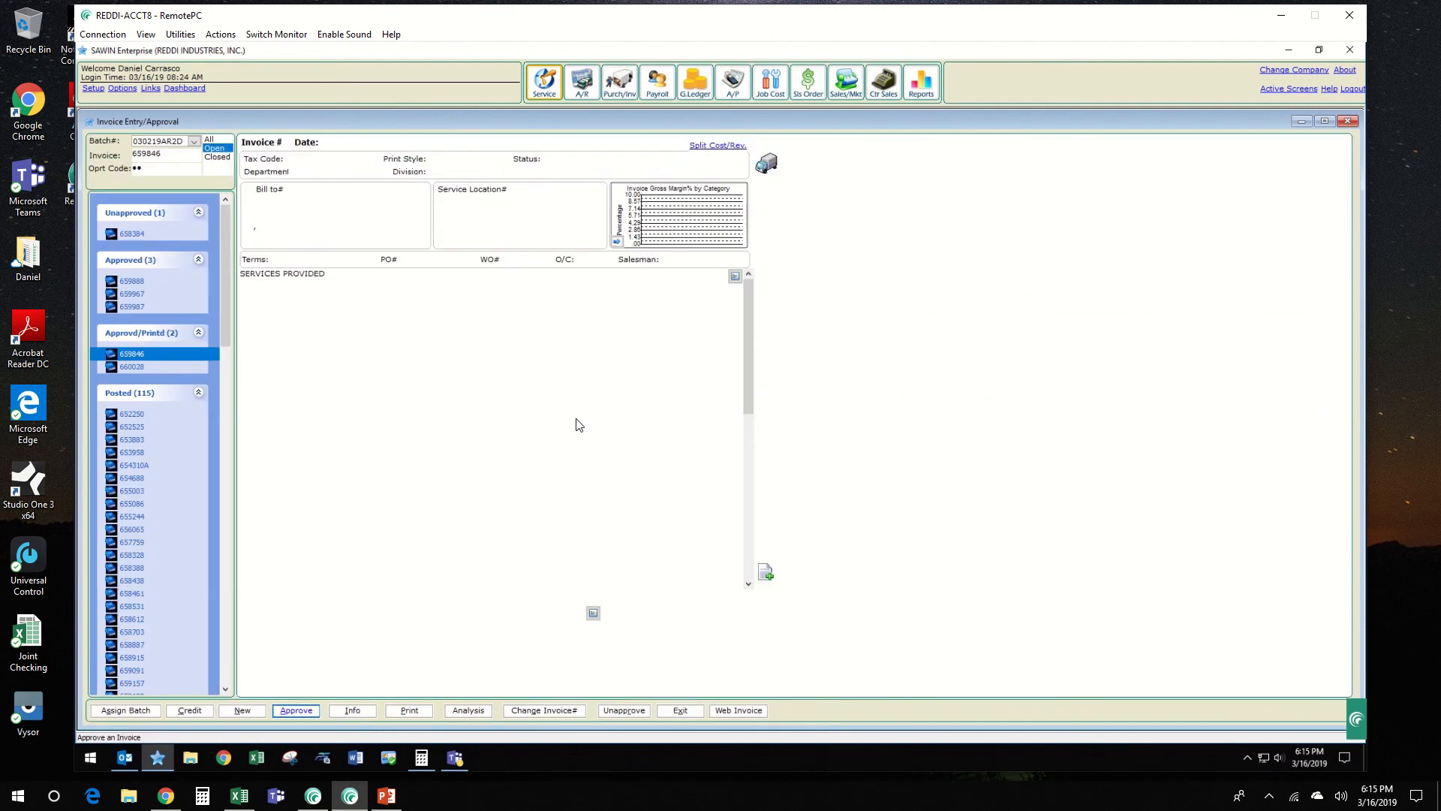
key("Return")
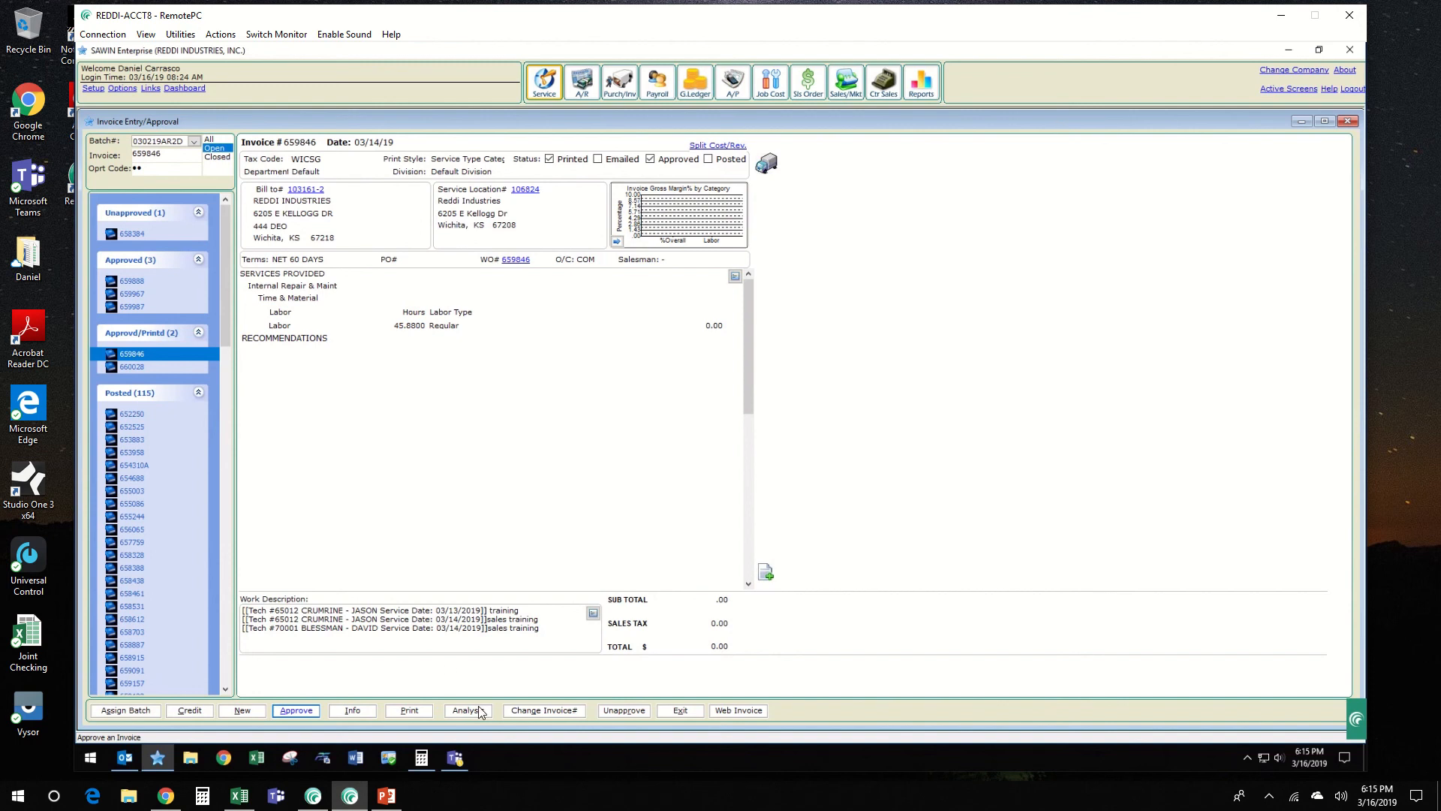
Step: Change the approved Reddi Industries invoice's number by adding the suffix H to it
left_click(560, 711)
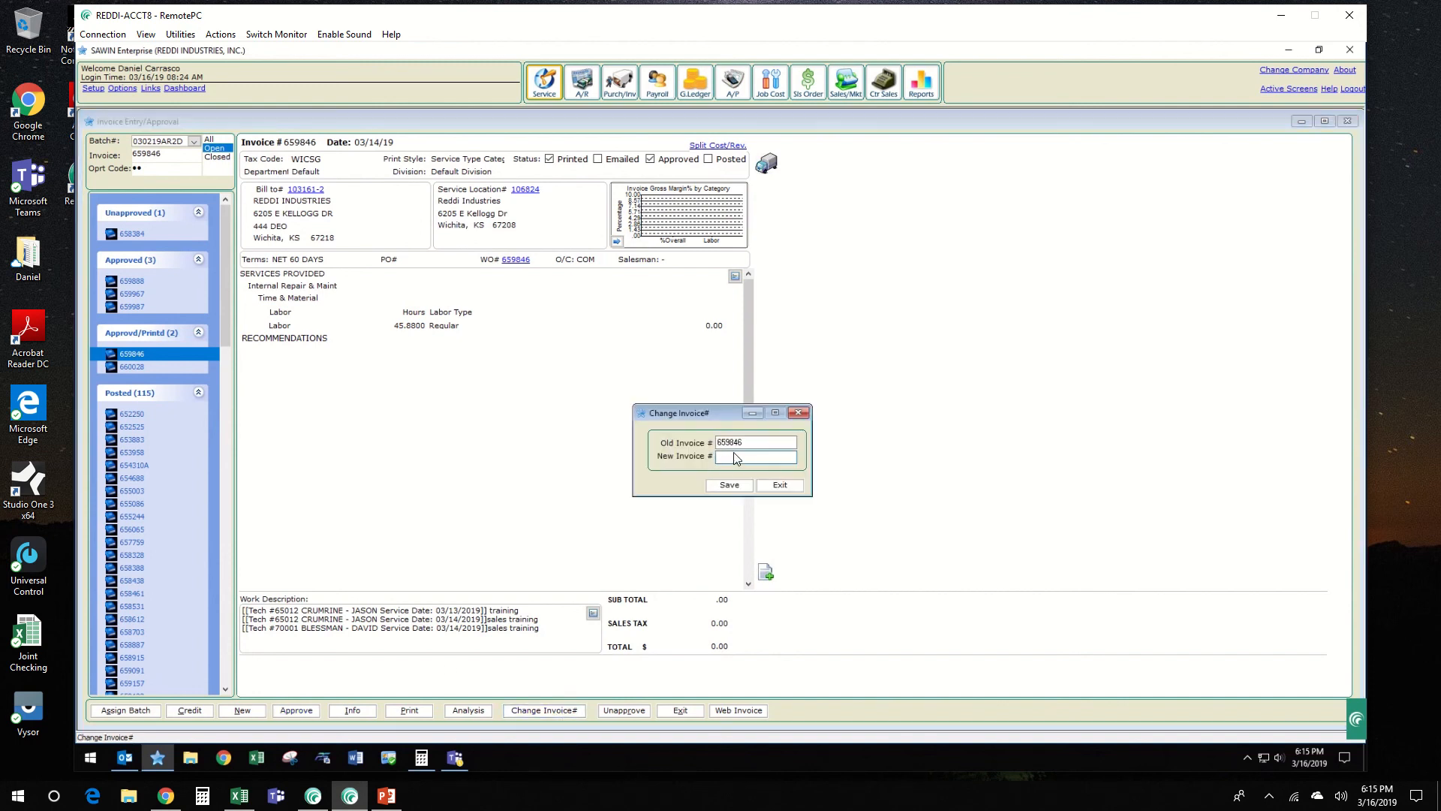
type("659846H")
left_click(730, 485)
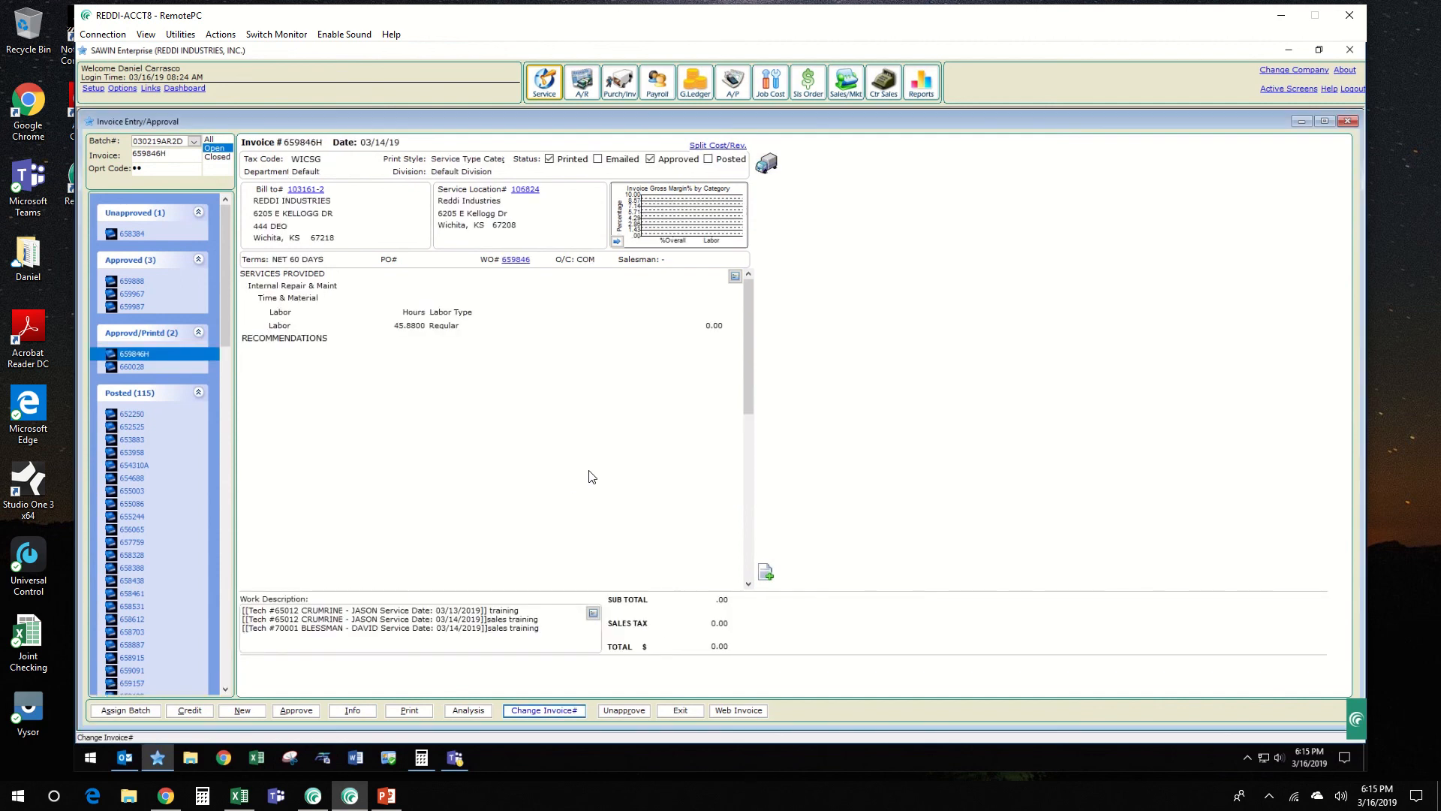
Step: Select the approved and printed Steven Properties invoice dated 03/15/19 and add the suffix H to its invoice number
left_click(146, 367)
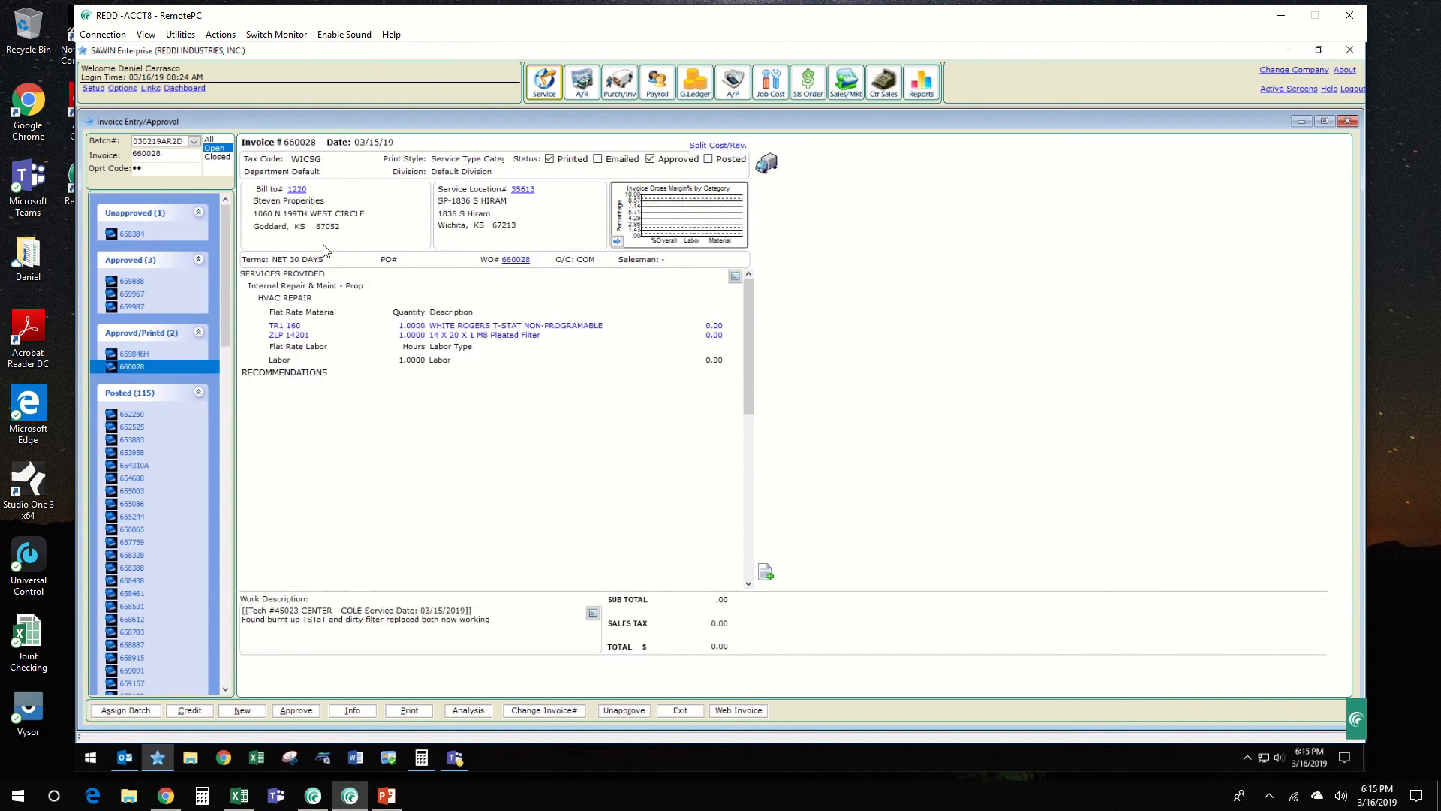
left_click(540, 711)
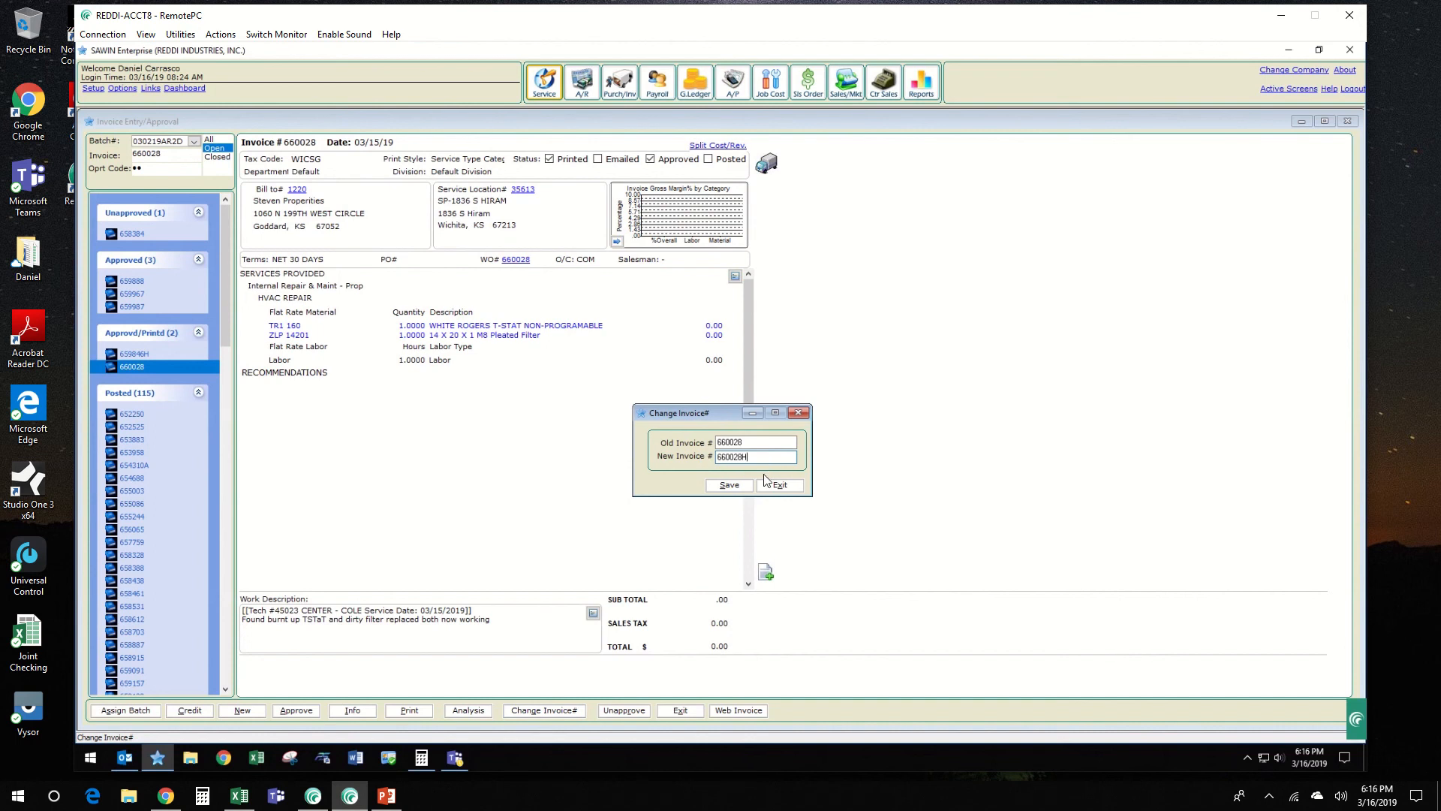
left_click(741, 486)
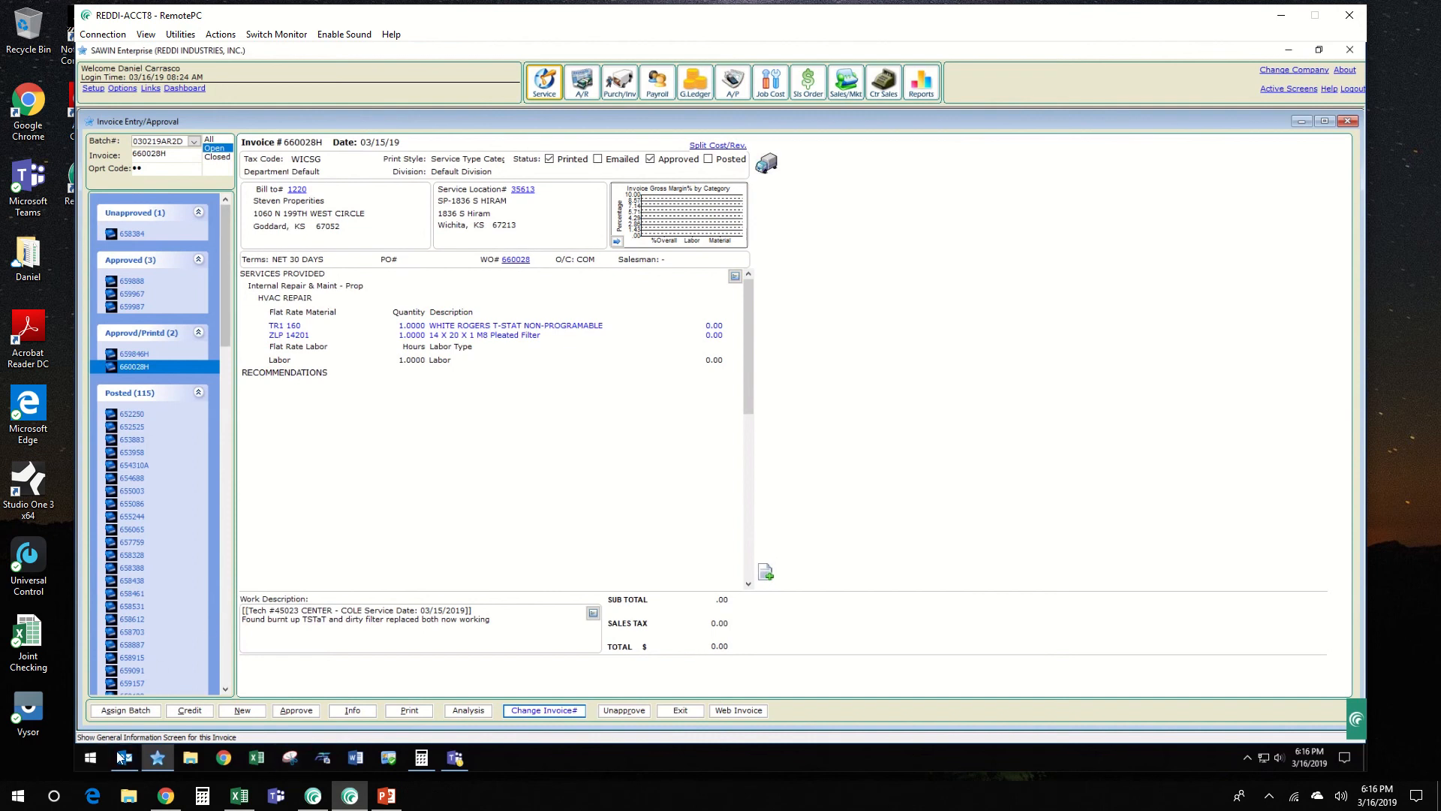
left_click(90, 759)
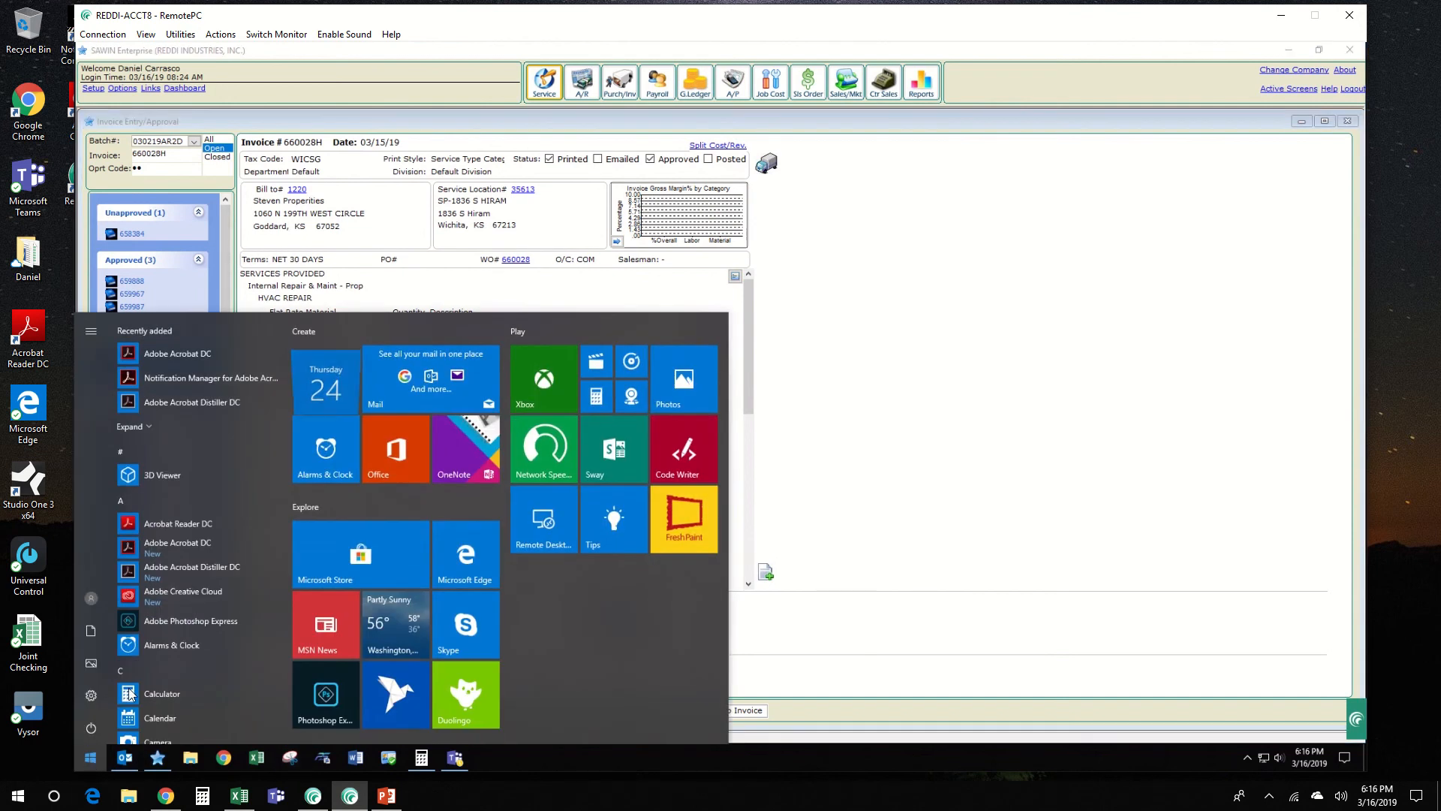
type("SNIP")
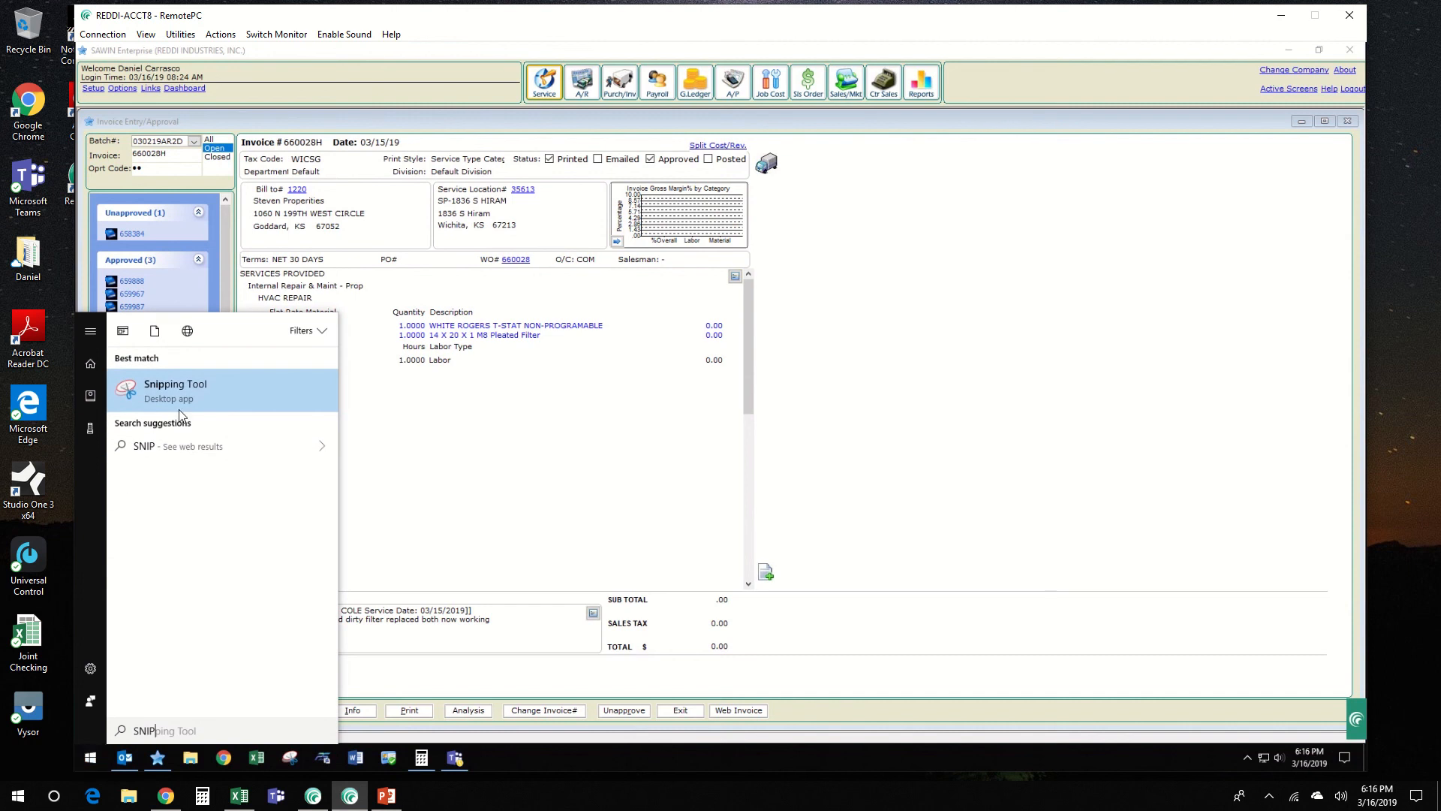
left_click(444, 589)
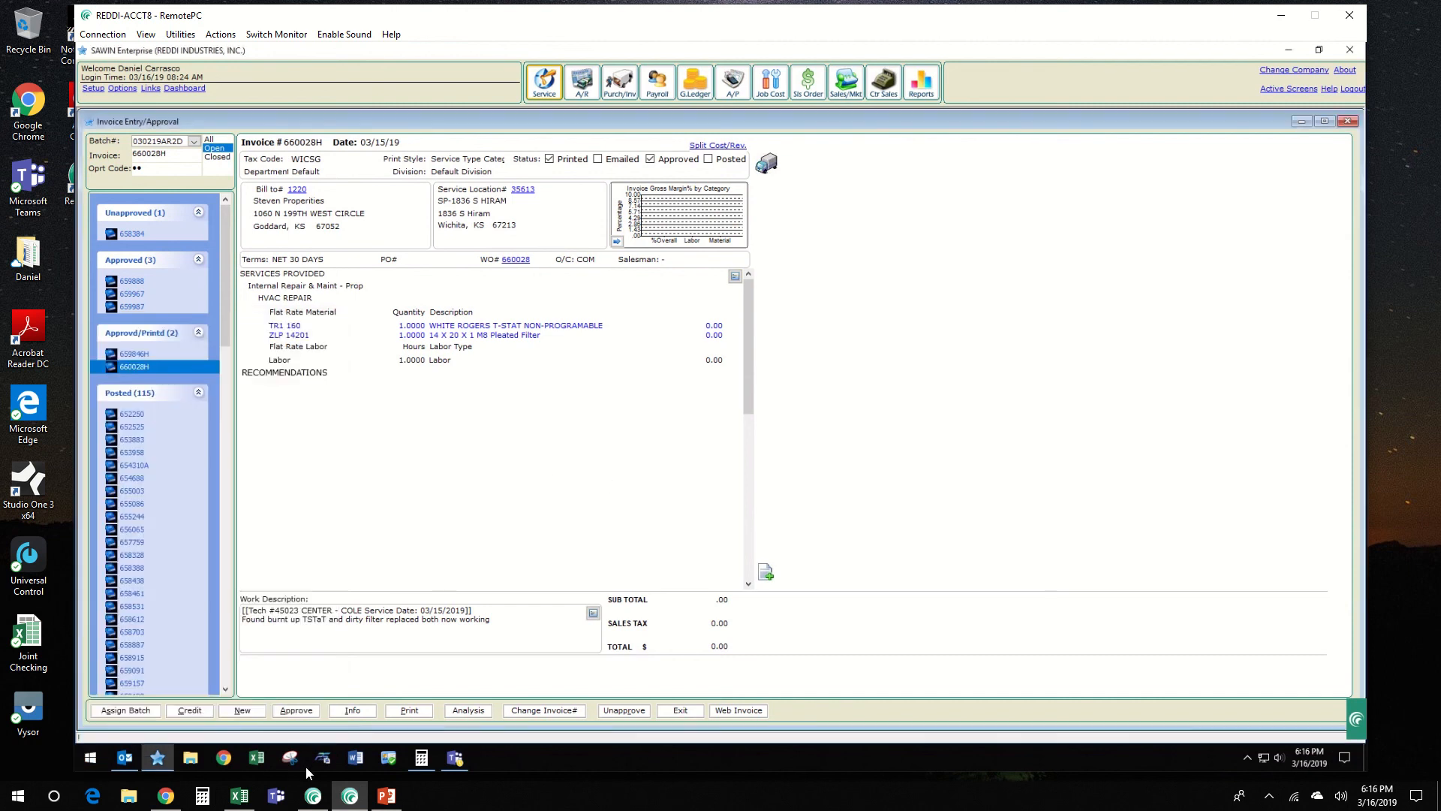
Step: Capture the Steven Properties invoice area with the Snipping Tool and copy the snip
left_click(290, 759)
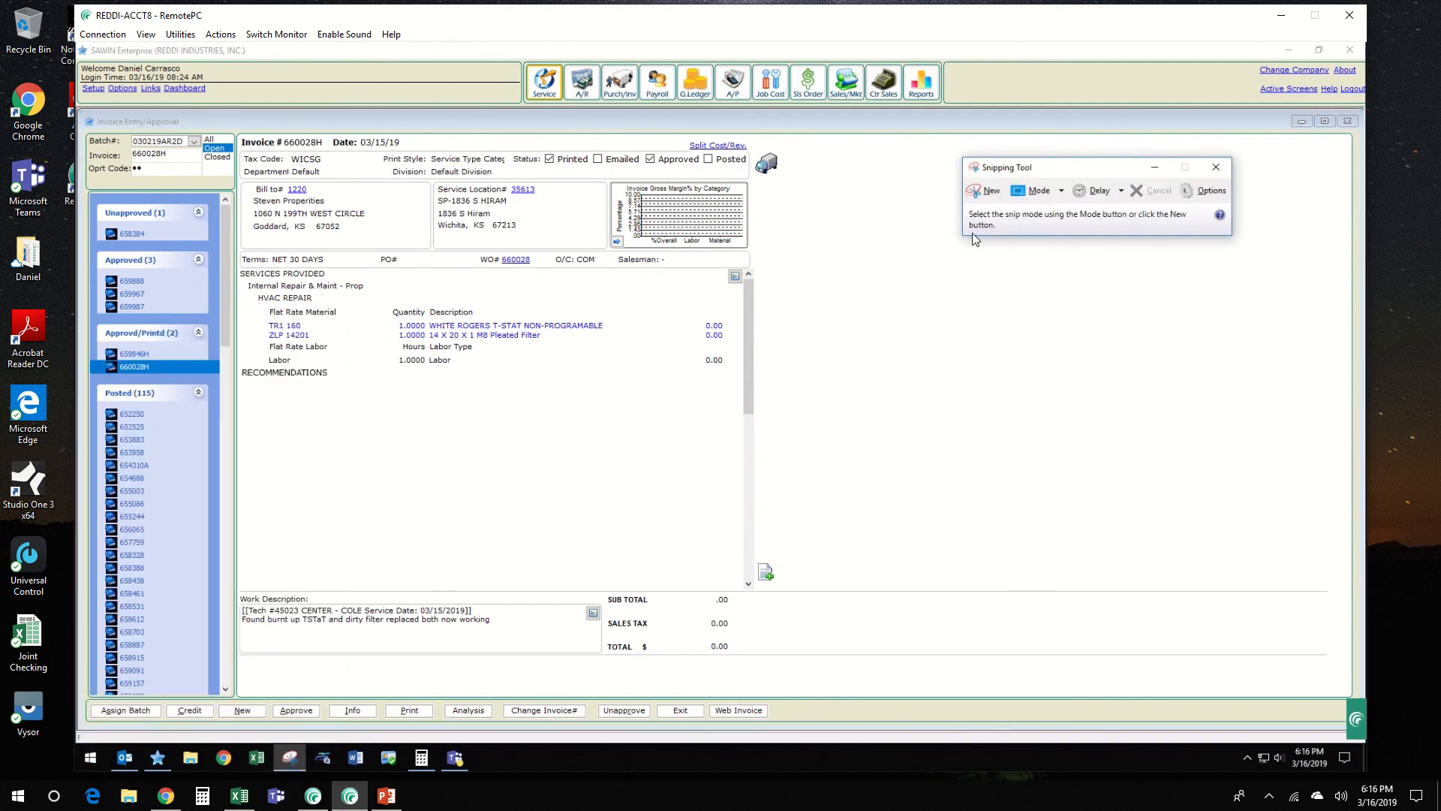
left_click(980, 197)
left_click_drag(231, 113, 777, 713)
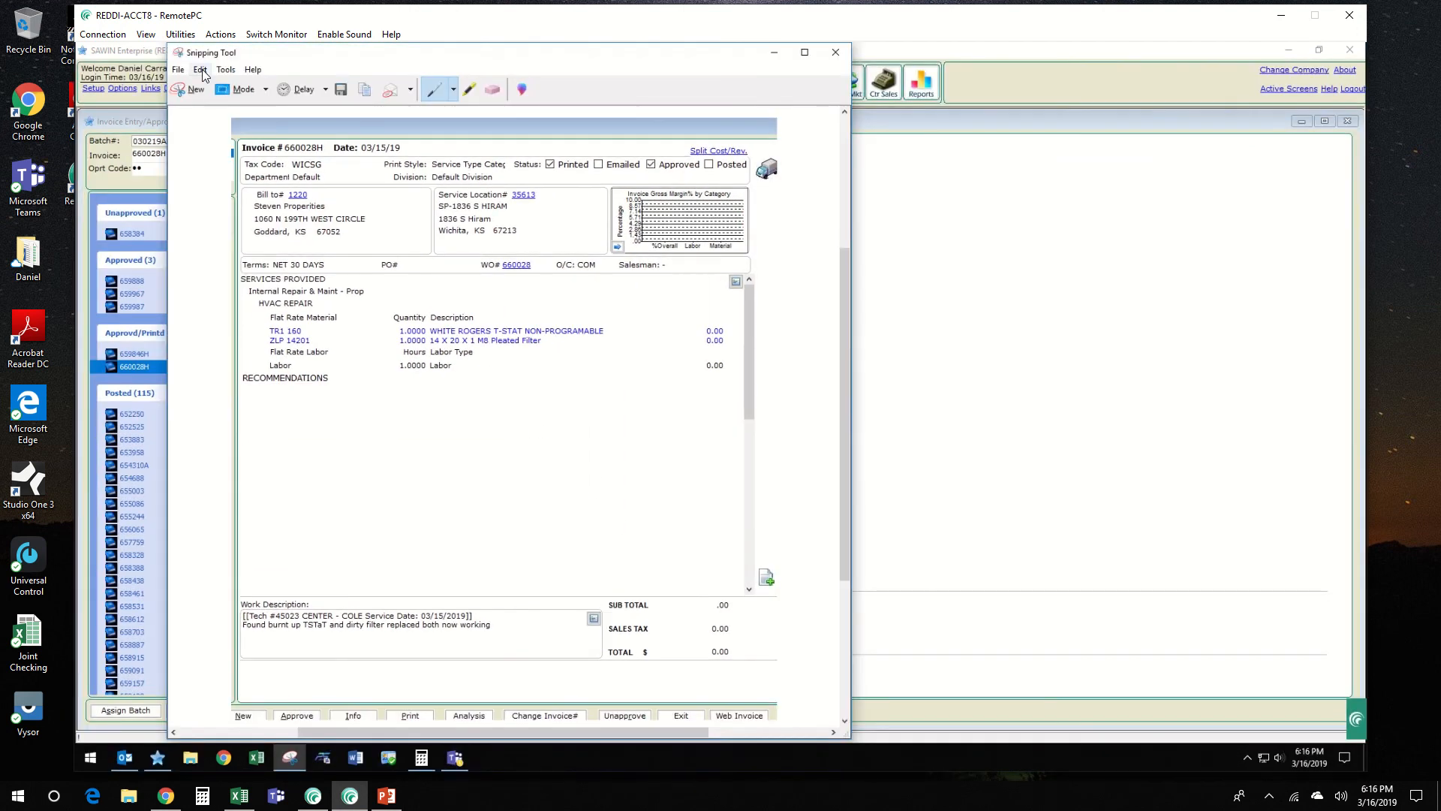
left_click(201, 70)
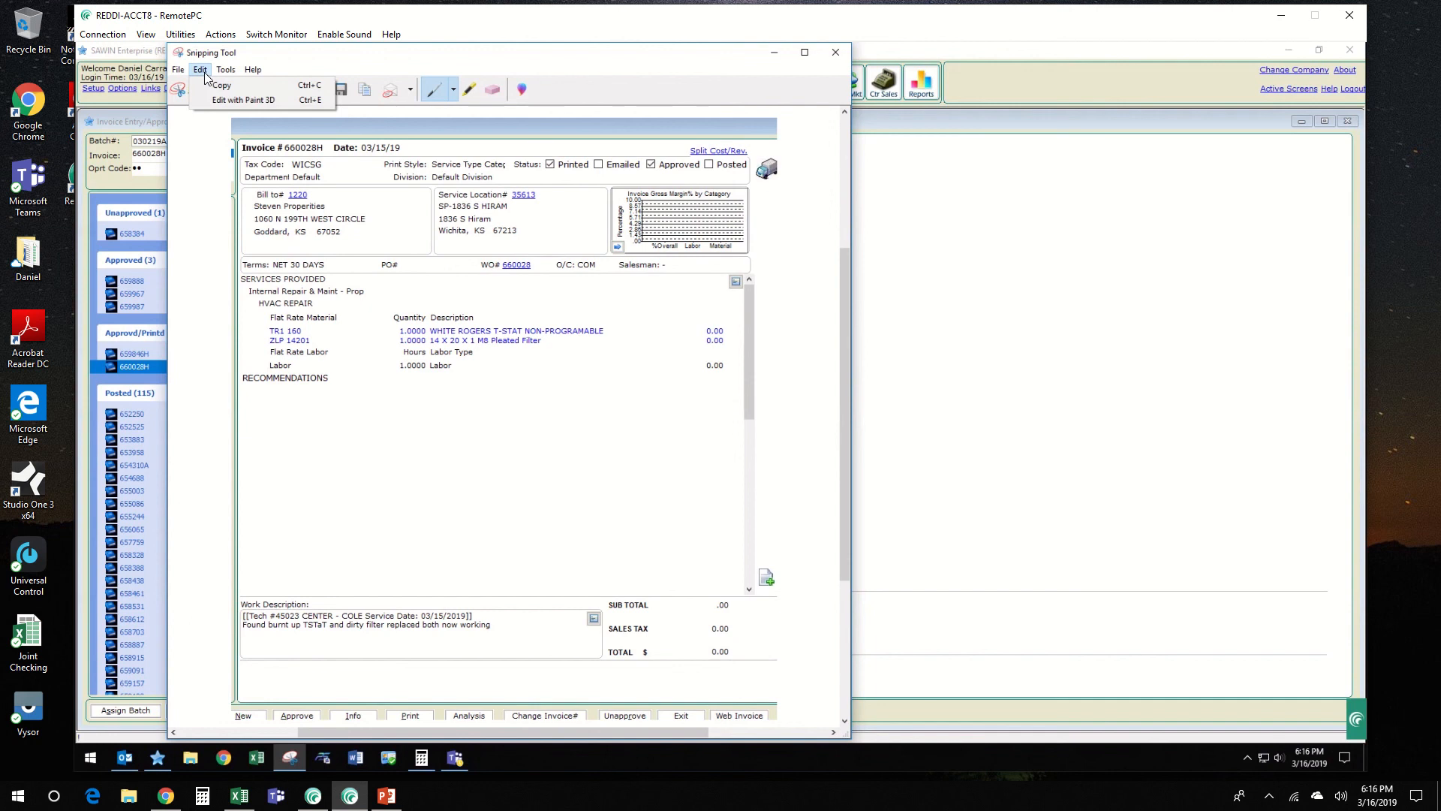
left_click(214, 86)
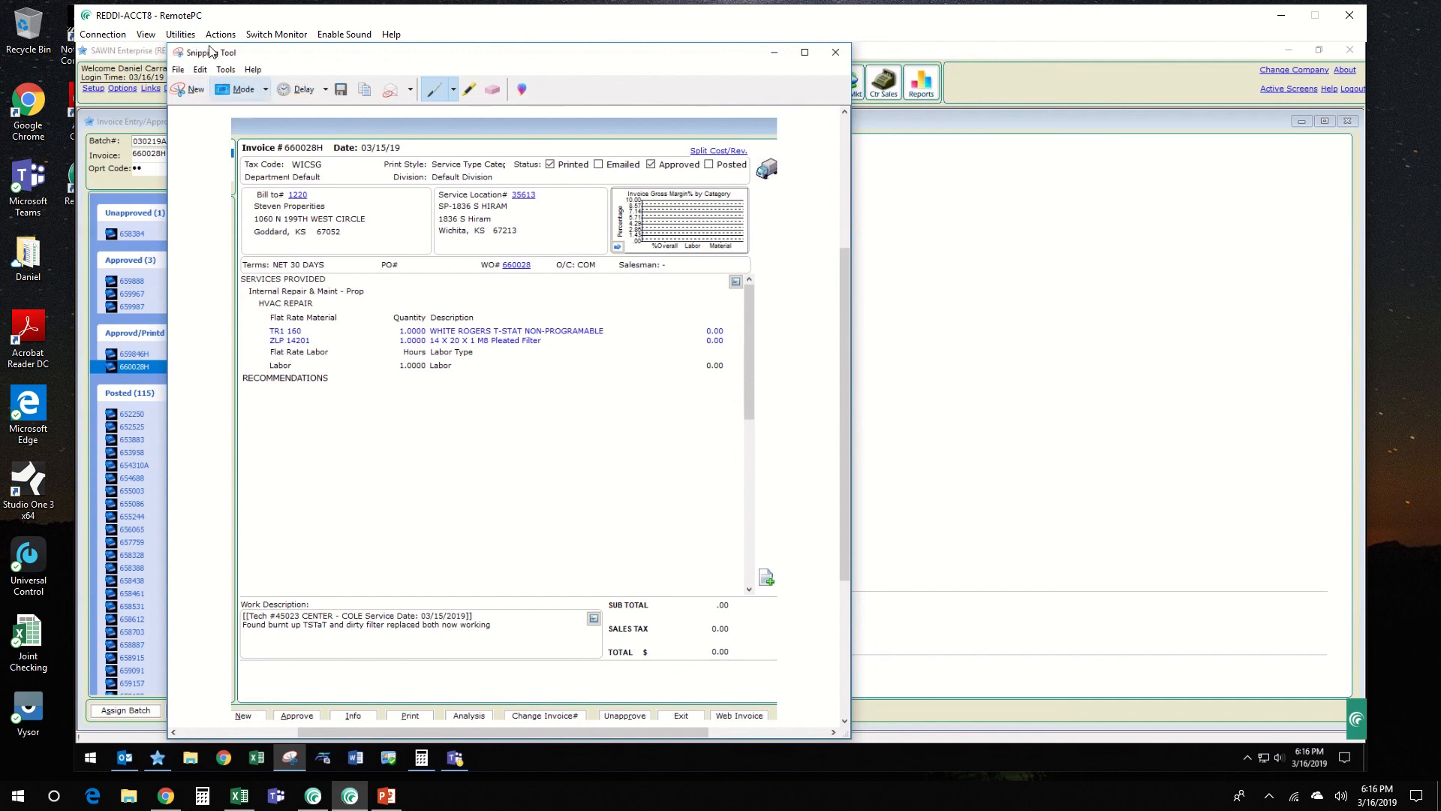
Step: Switch to the other monitor with Outlook and start a new email with the intended recipient's name filled in
left_click(276, 35)
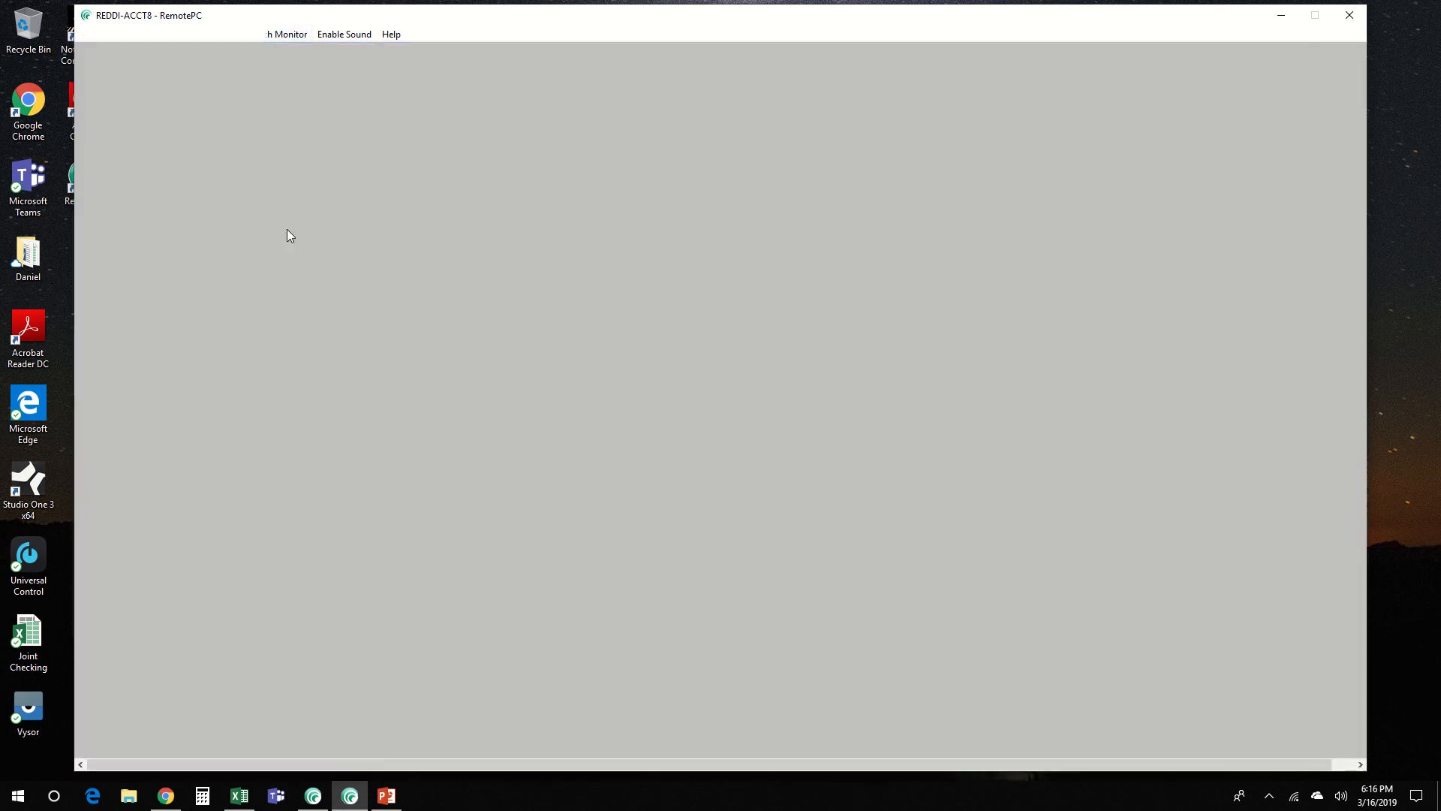
left_click(94, 113)
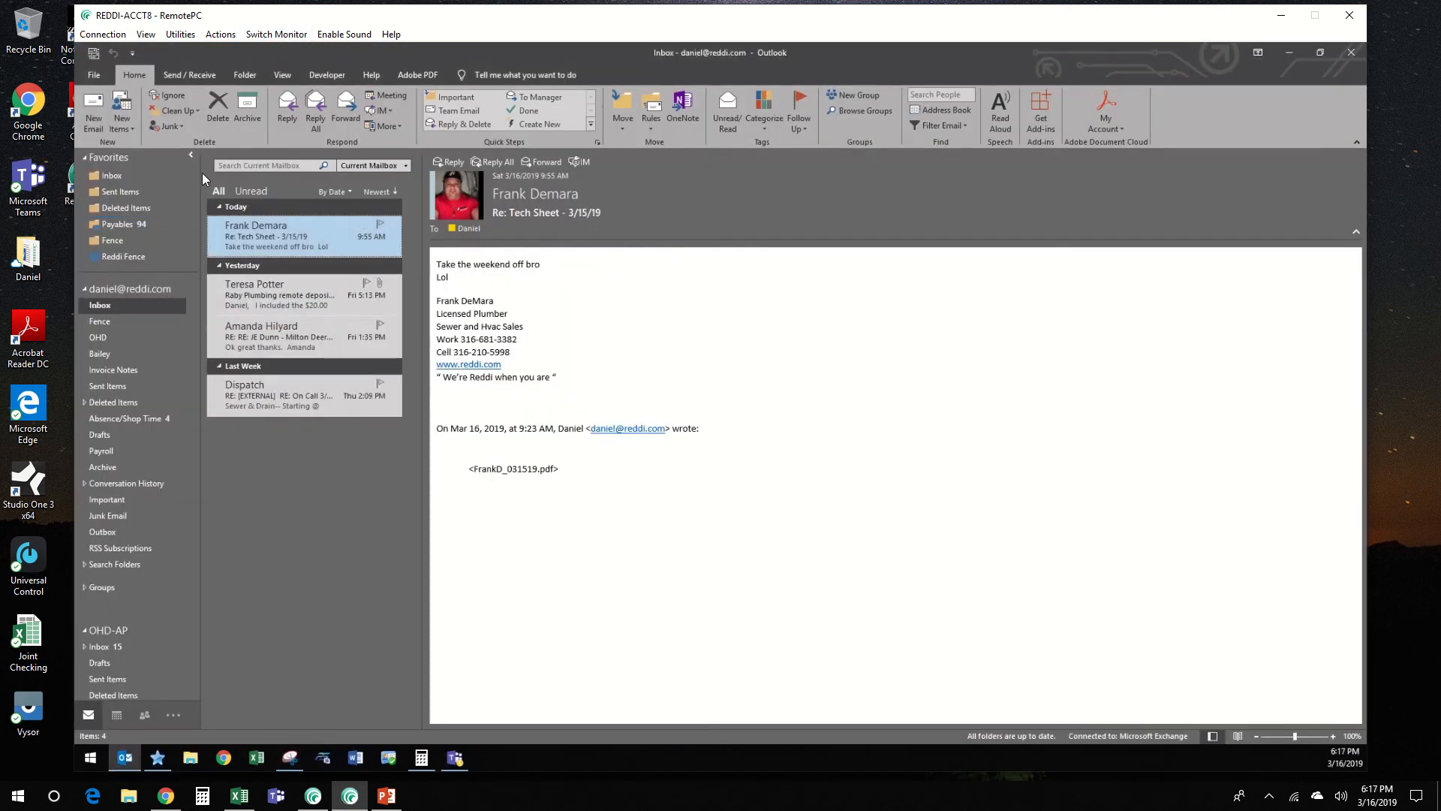
left_click(95, 115)
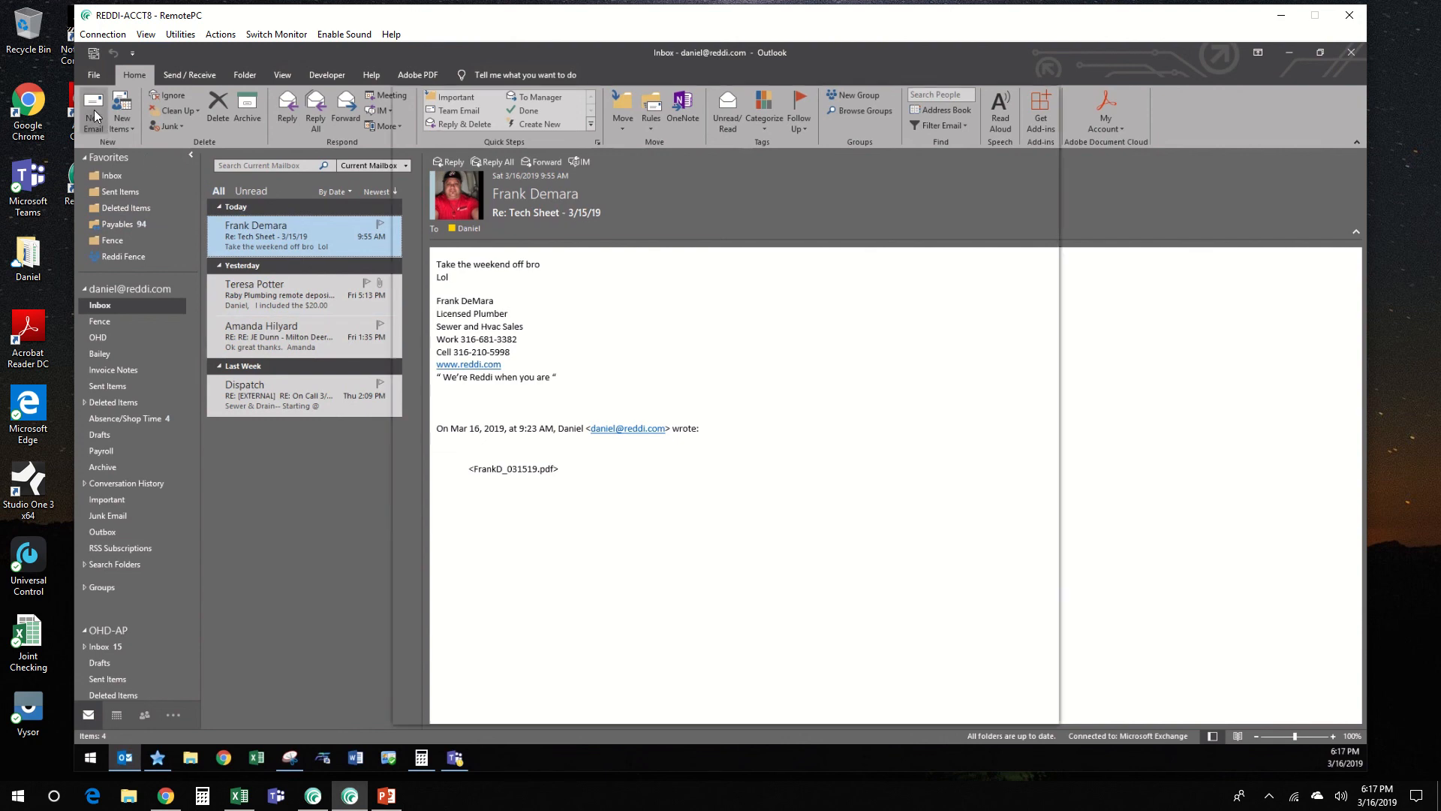
type("TOMMY")
key("Return")
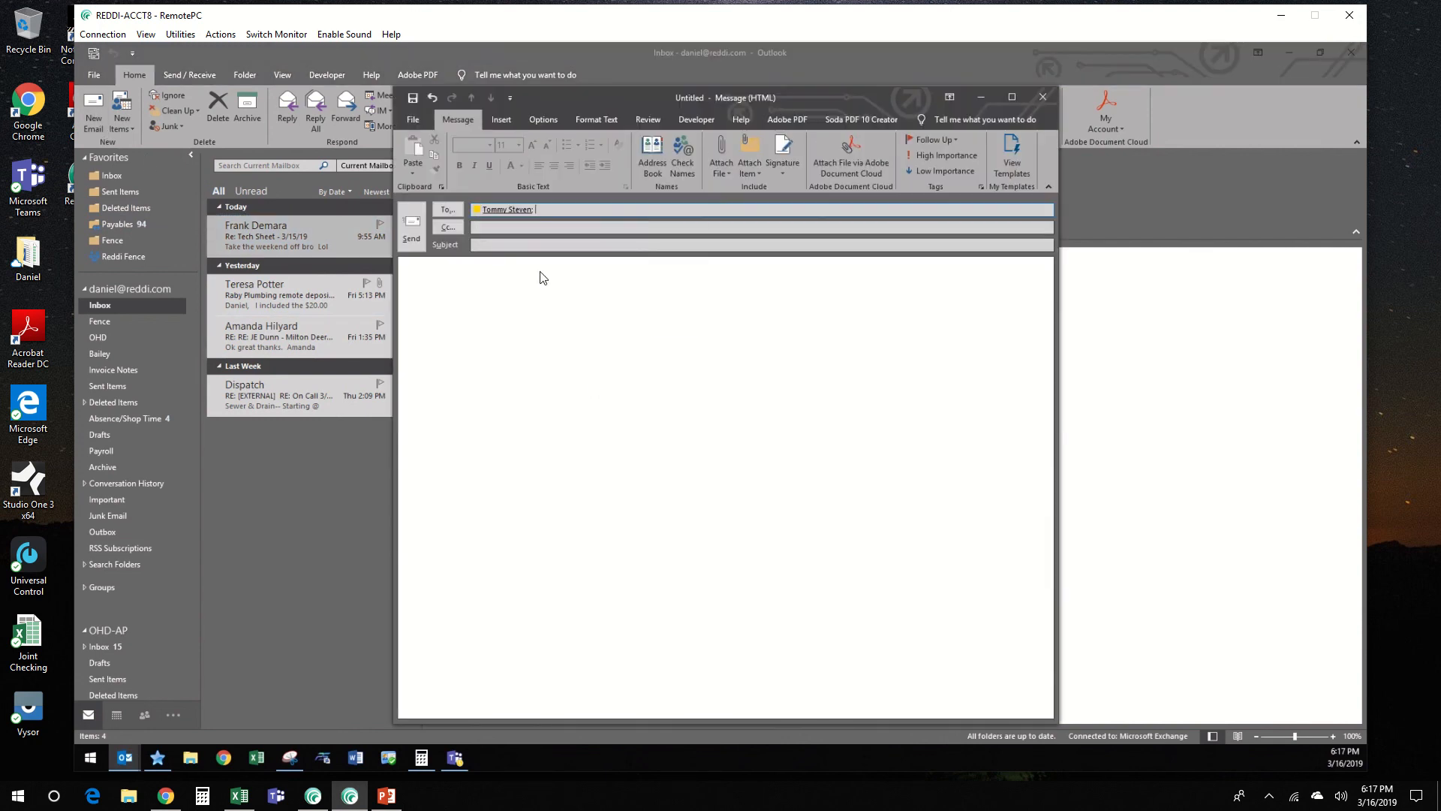
Step: Paste the invoice snip into the email body and set the subject to "Hourly Request"
left_click(536, 308)
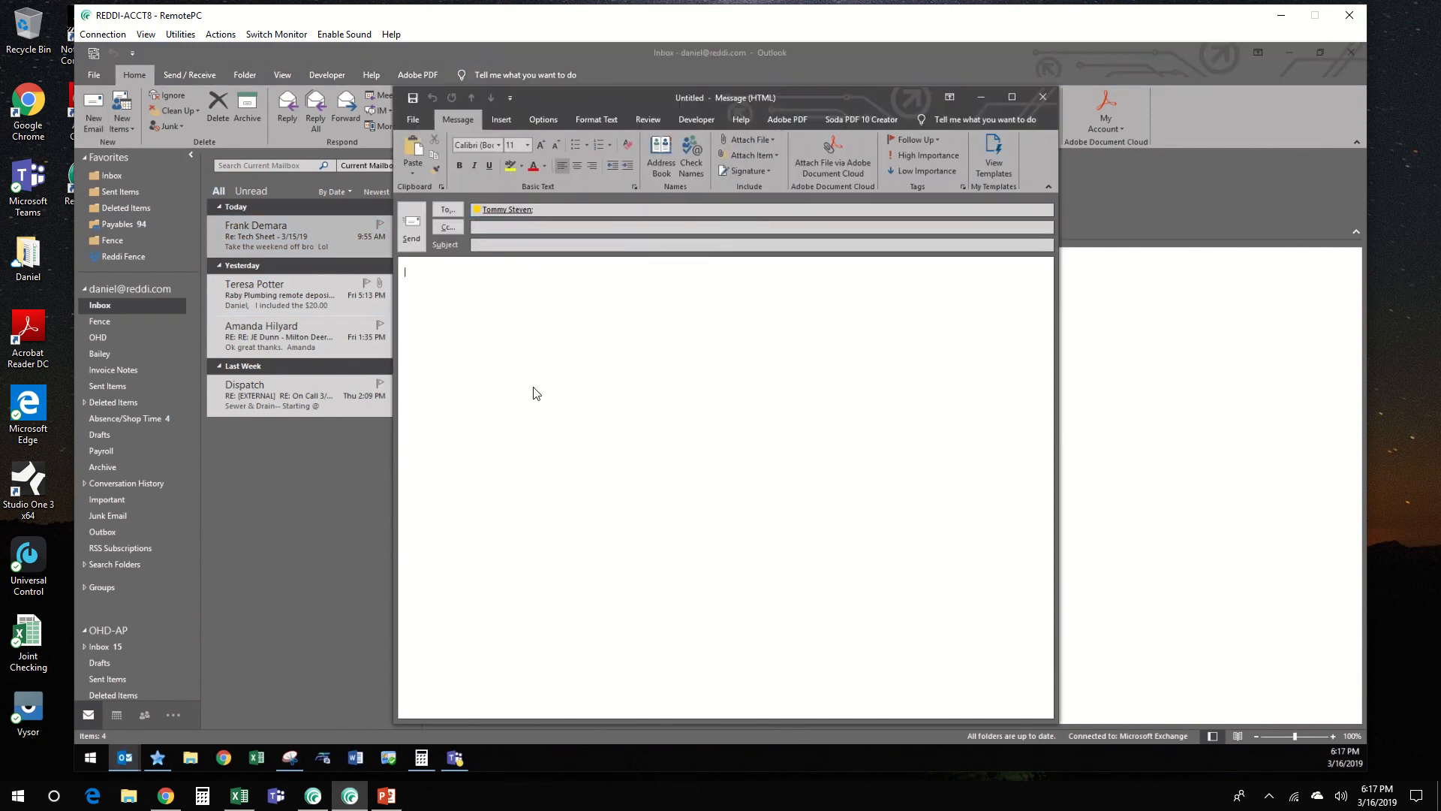
key("ctrl+v")
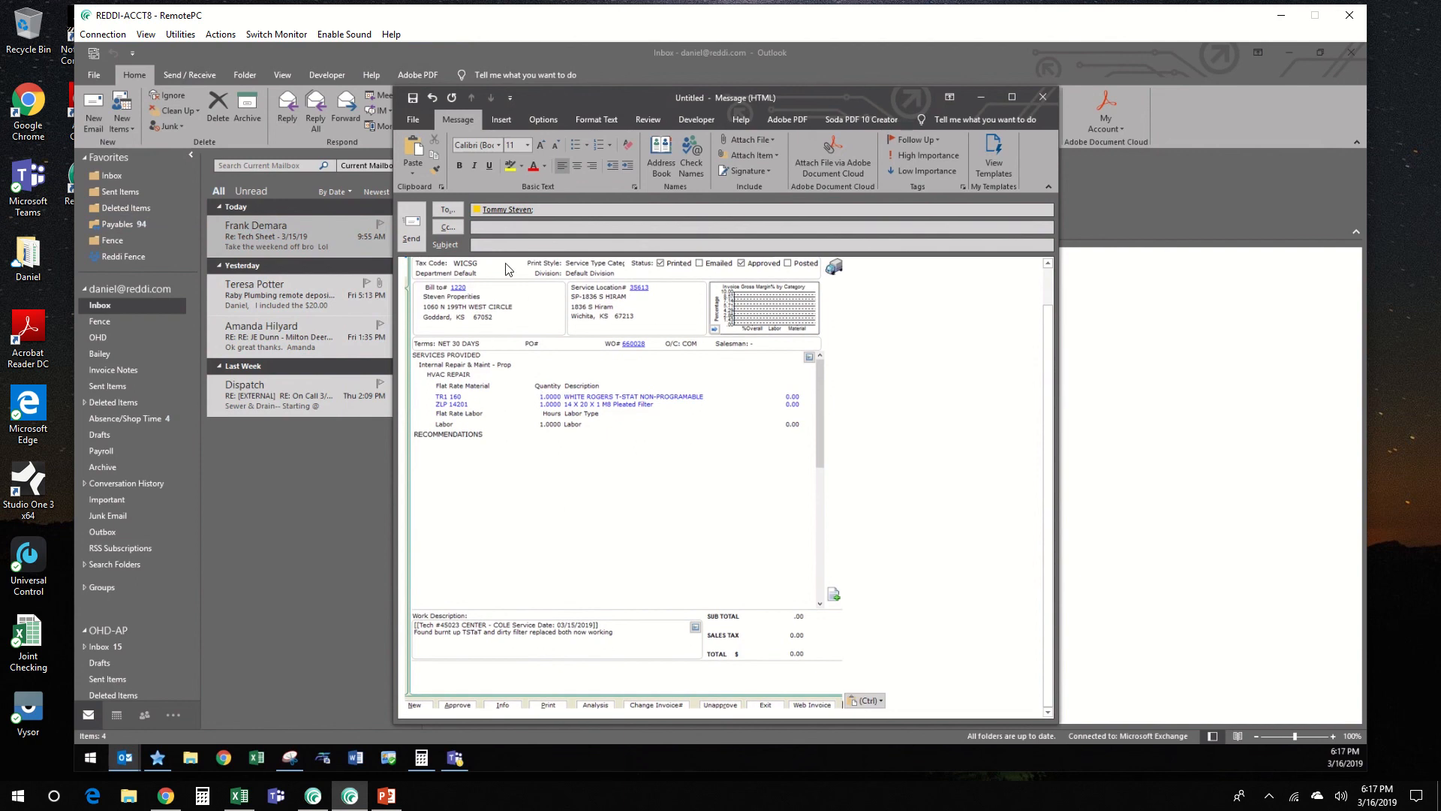
left_click(491, 244)
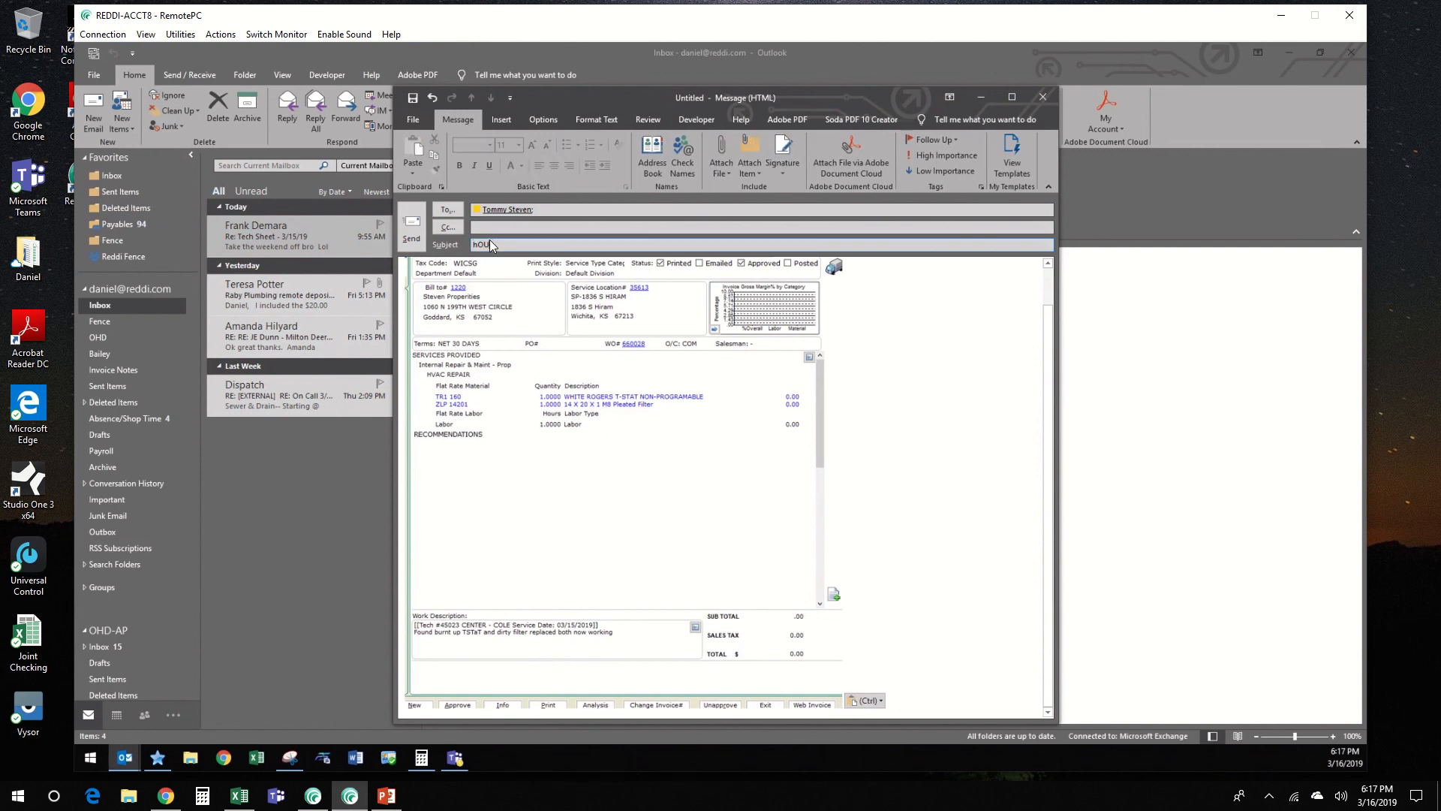
type("Hourly Request")
Step: Discard the email draft and close the Snipping Tool without saving the snip
left_click(1045, 101)
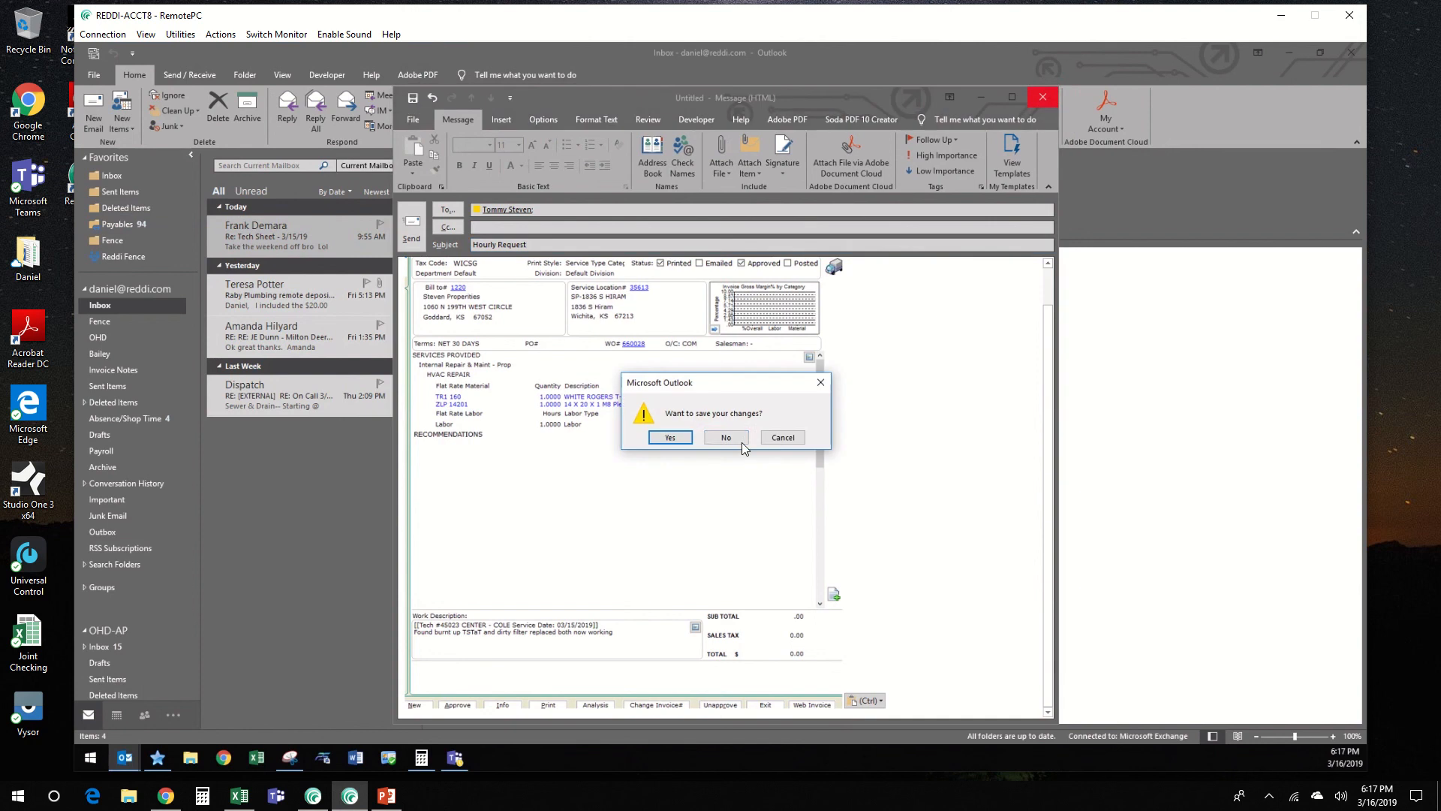
left_click(742, 443)
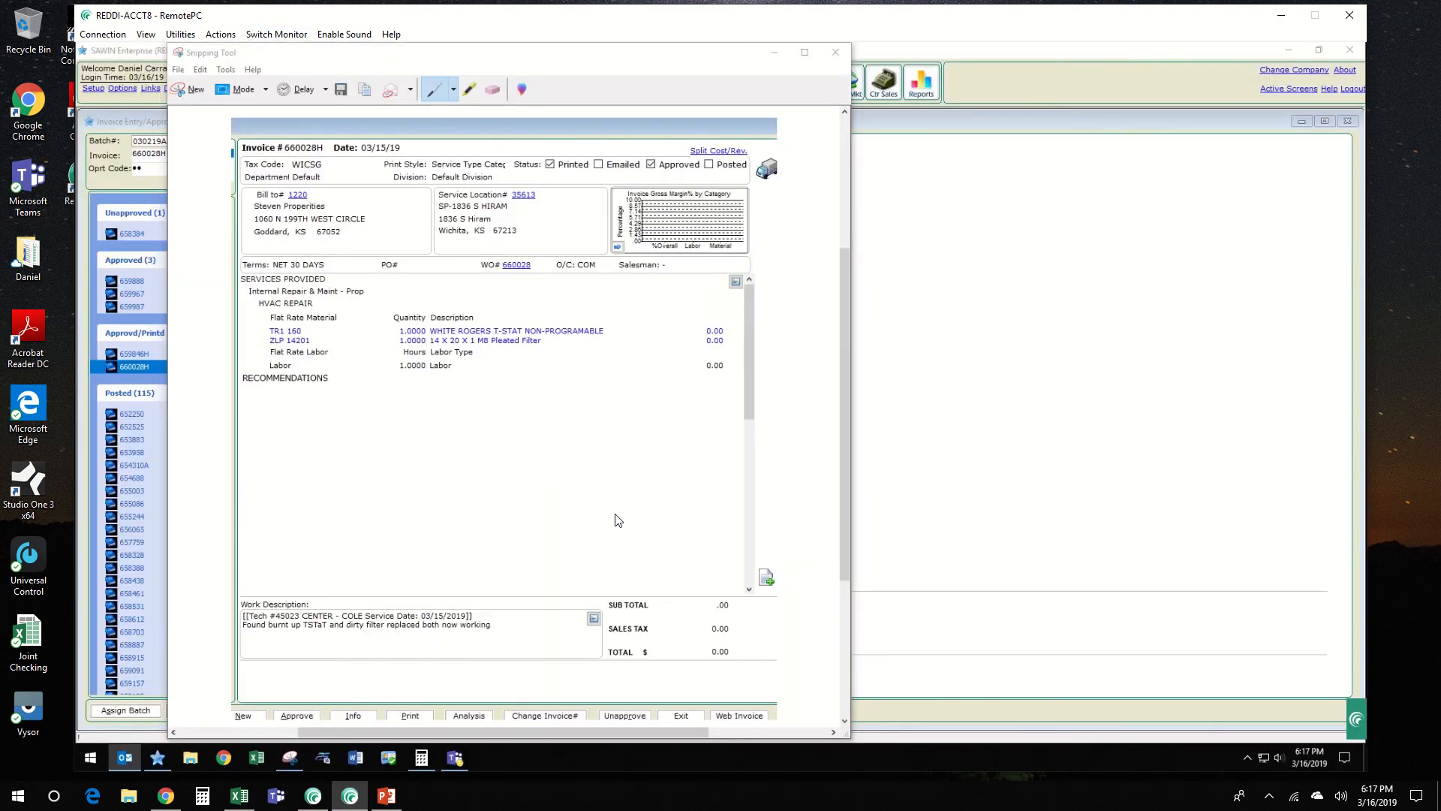
left_click(835, 52)
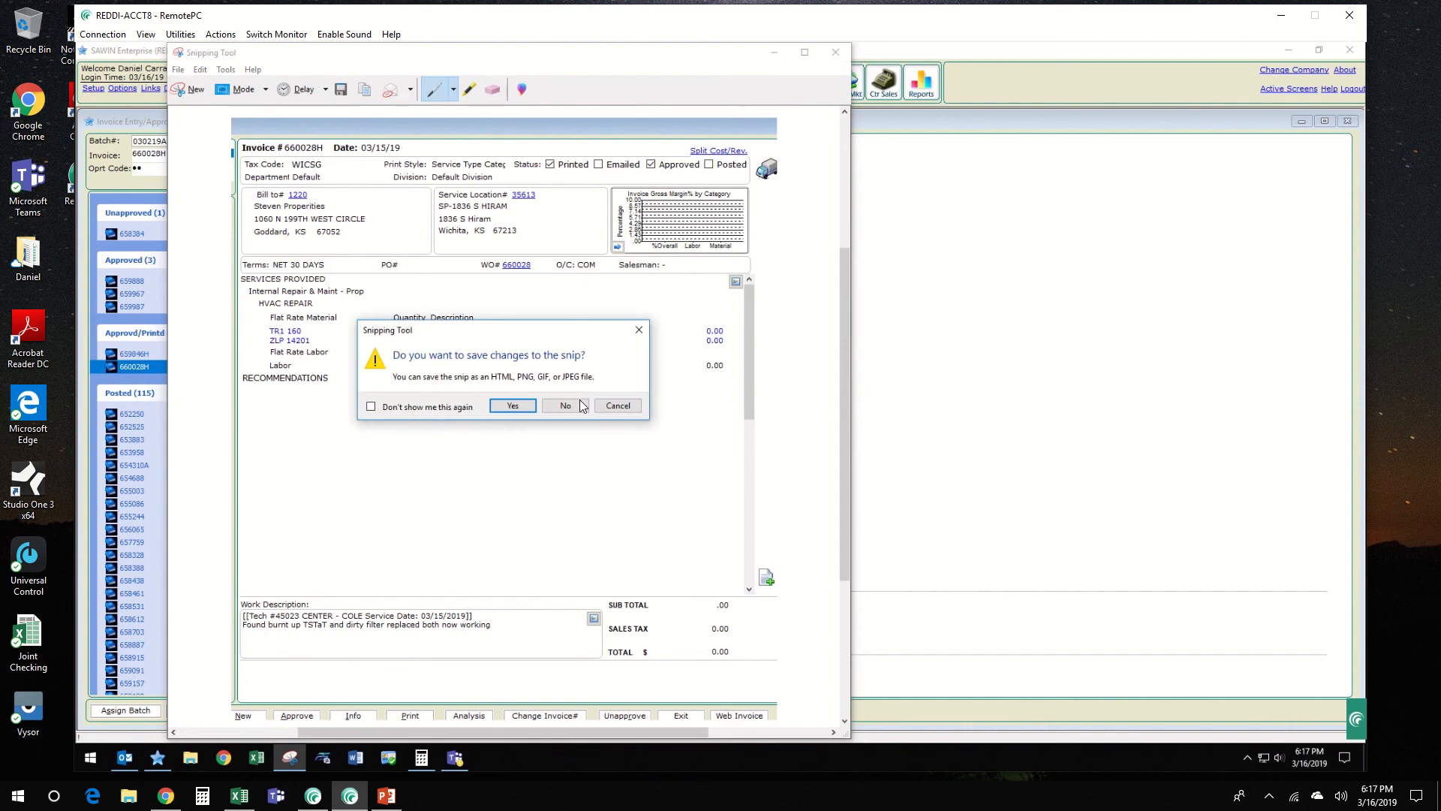
key("Return")
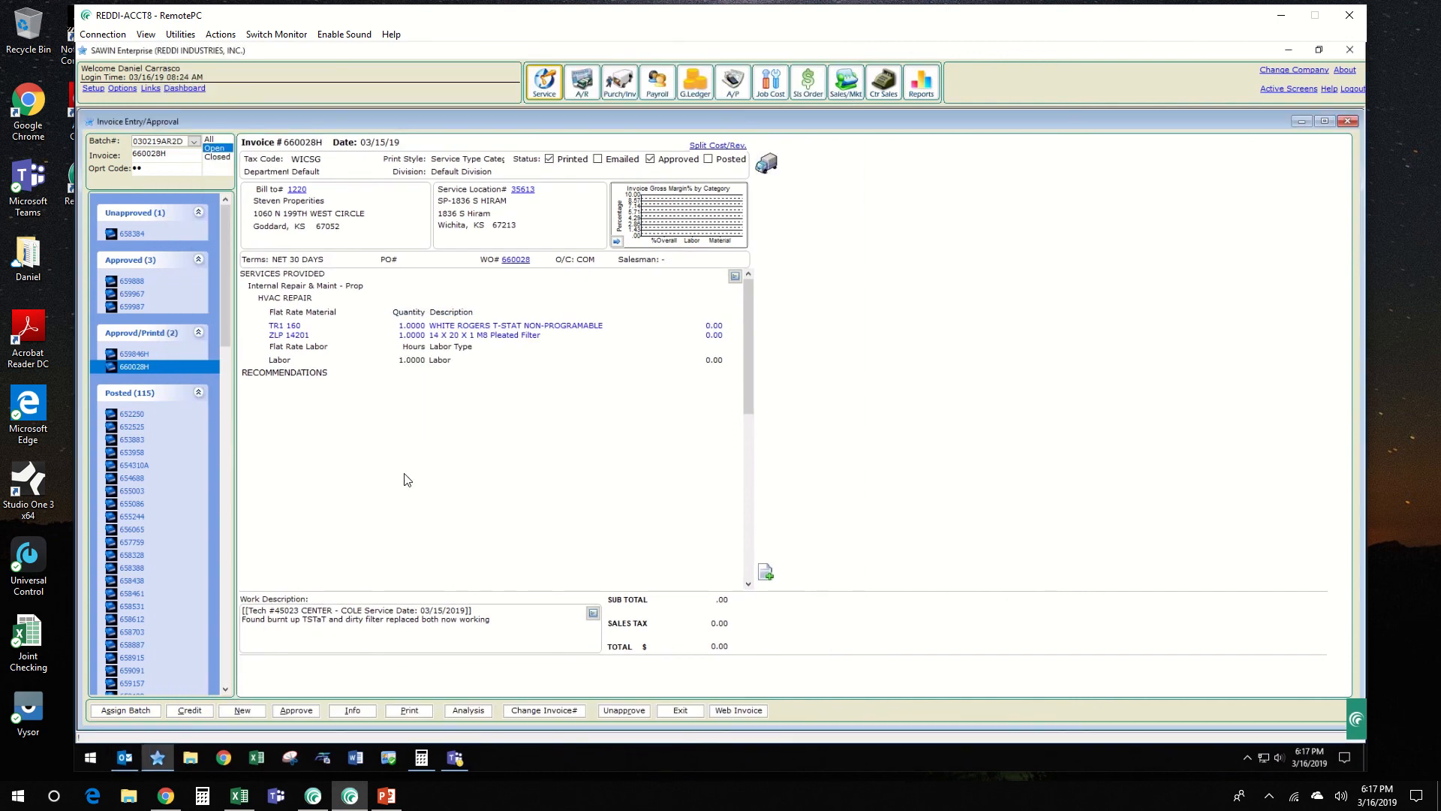
Step: Return to the invoice list, view the HVAC invoice dated 03/13/19 for 3,203.88 and go back to the list
key("Escape")
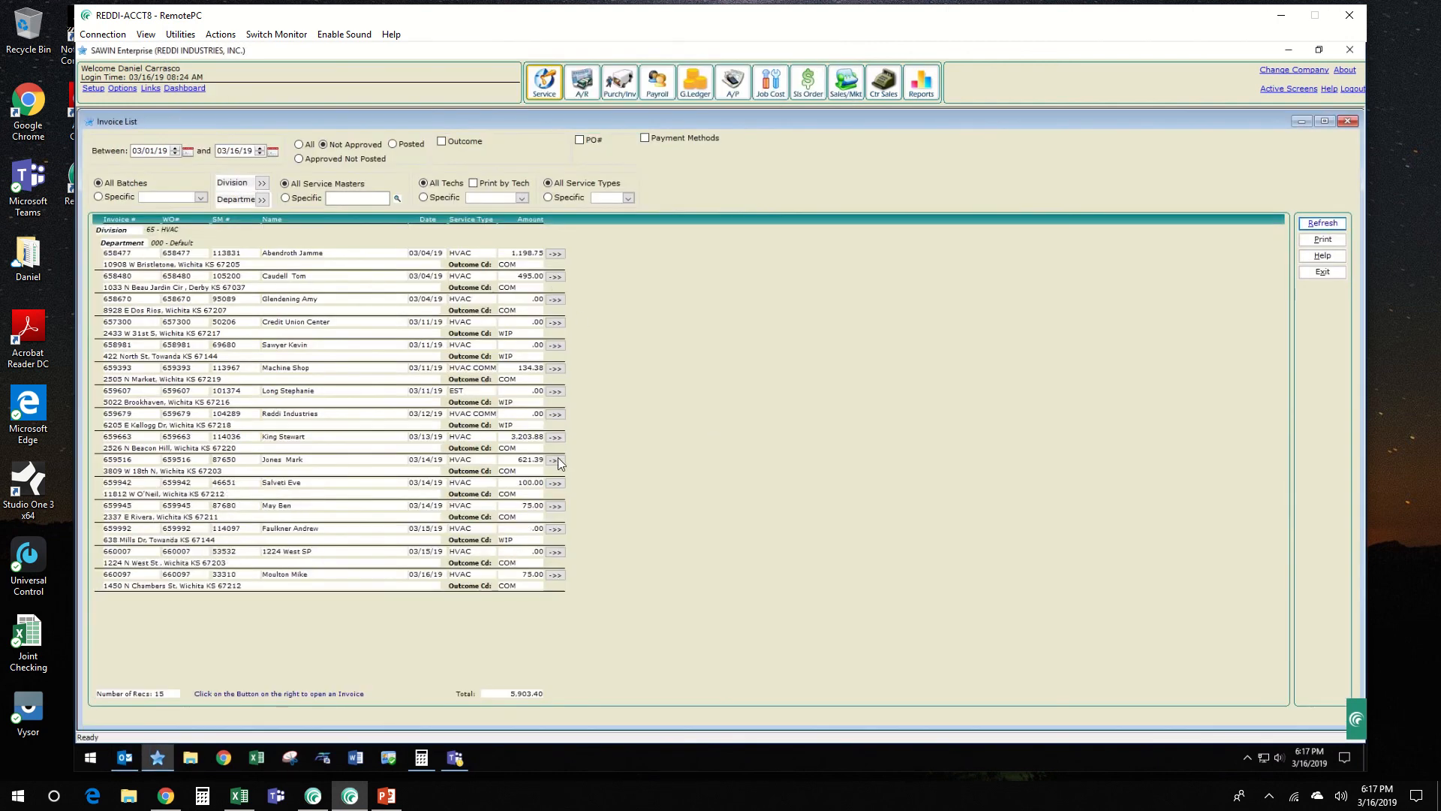
left_click(555, 439)
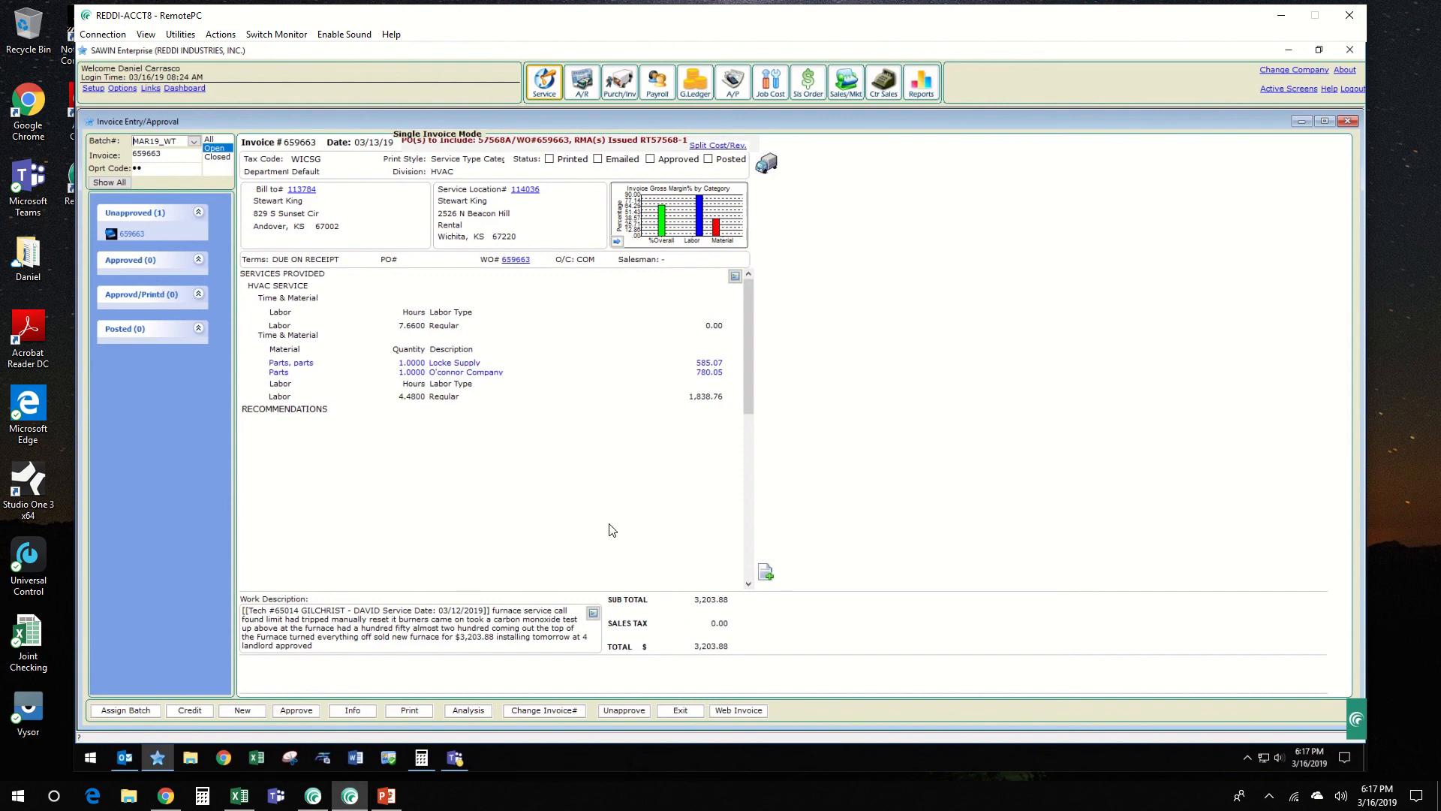
key("Escape")
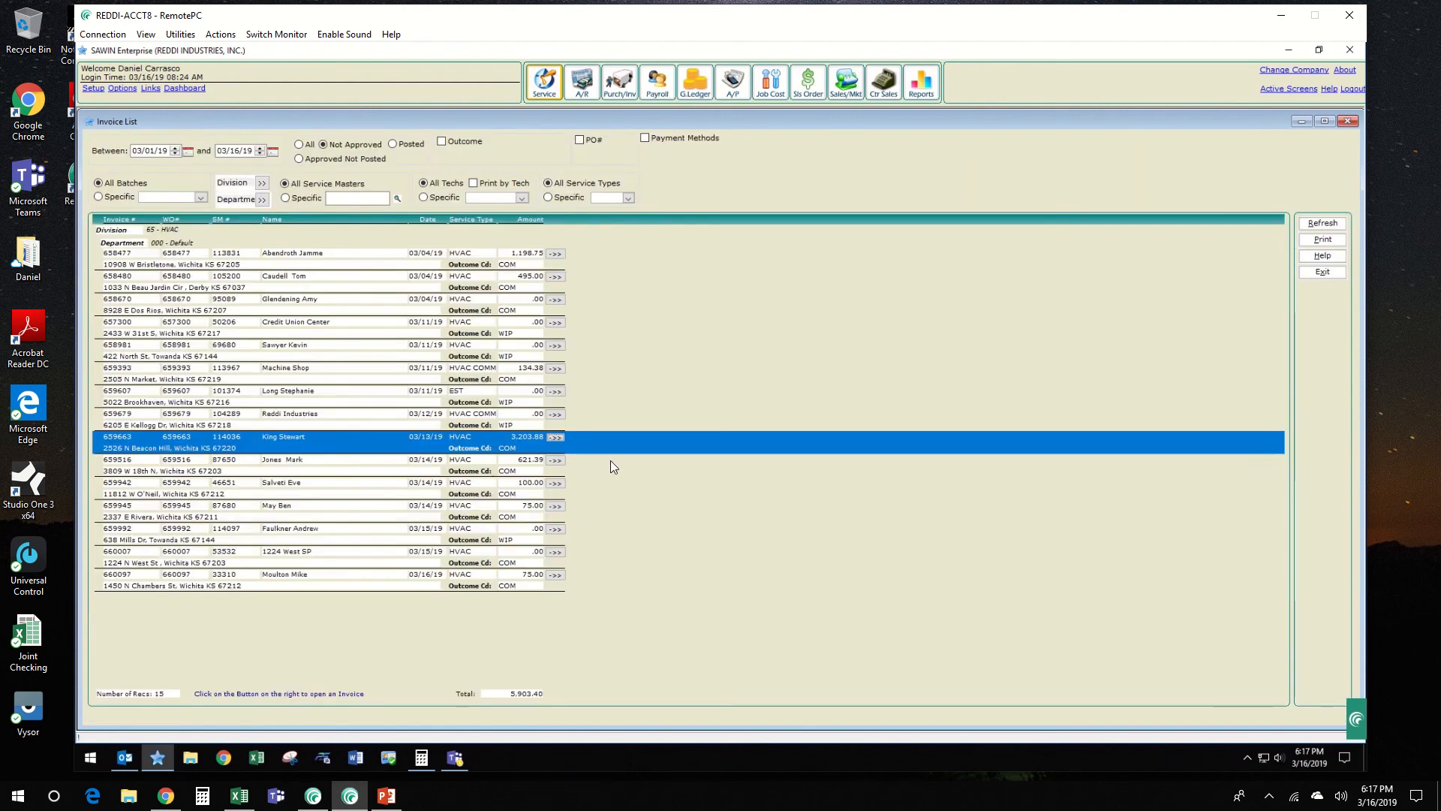